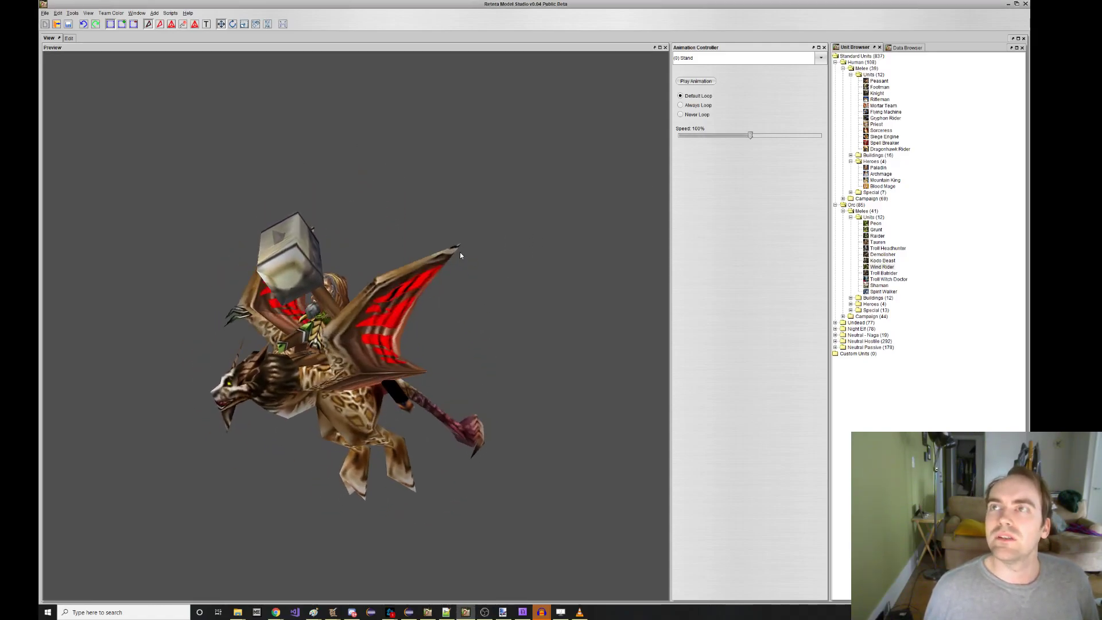
# Open the built-in Cinematic Illidan model from the Extra category of the internal models.
pyautogui.click(45, 13)
pyautogui.moveTo(52, 38)
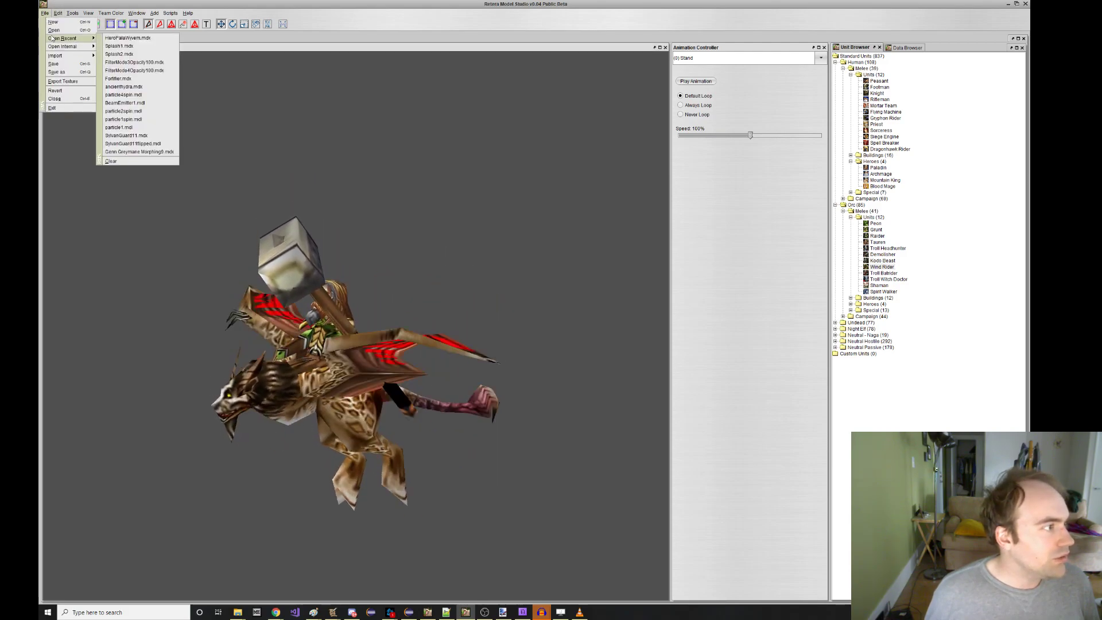
pyautogui.click(123, 60)
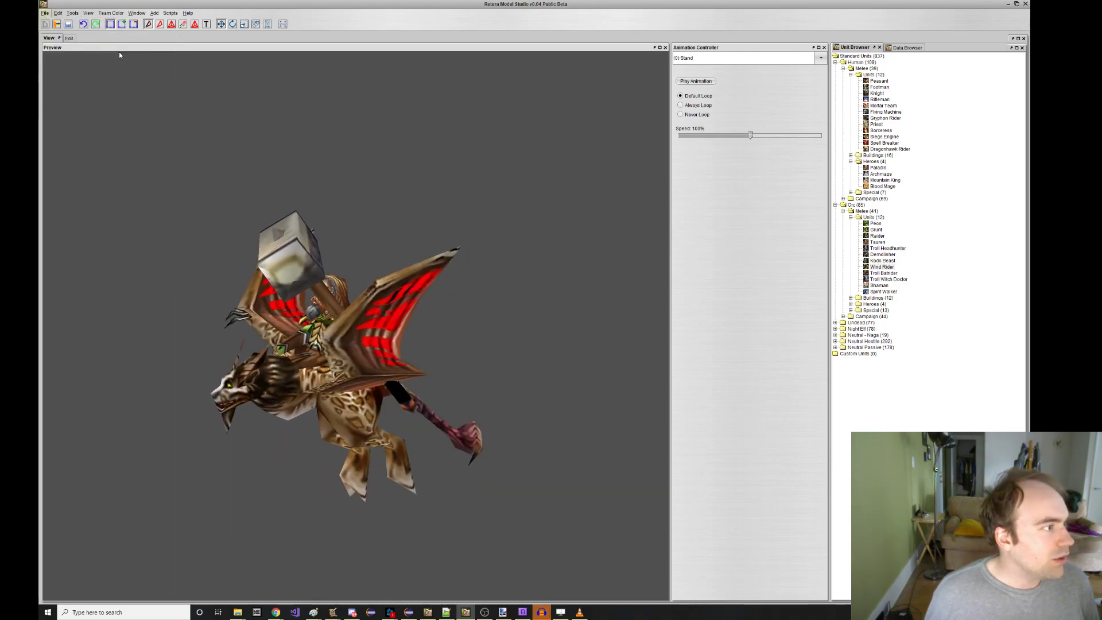
pyautogui.click(466, 267)
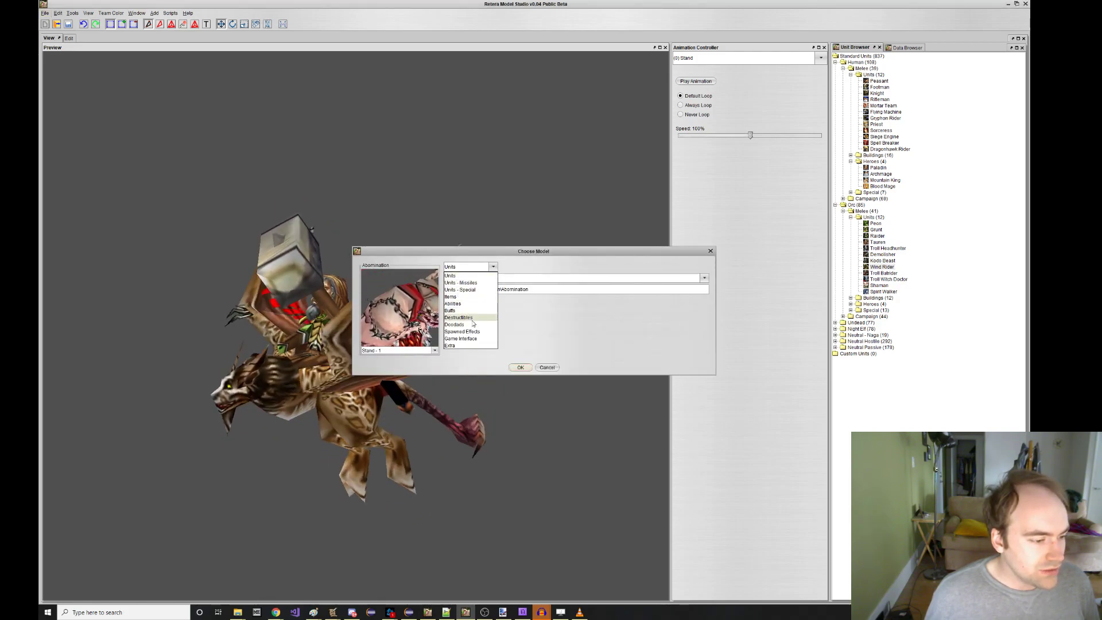
pyautogui.click(451, 346)
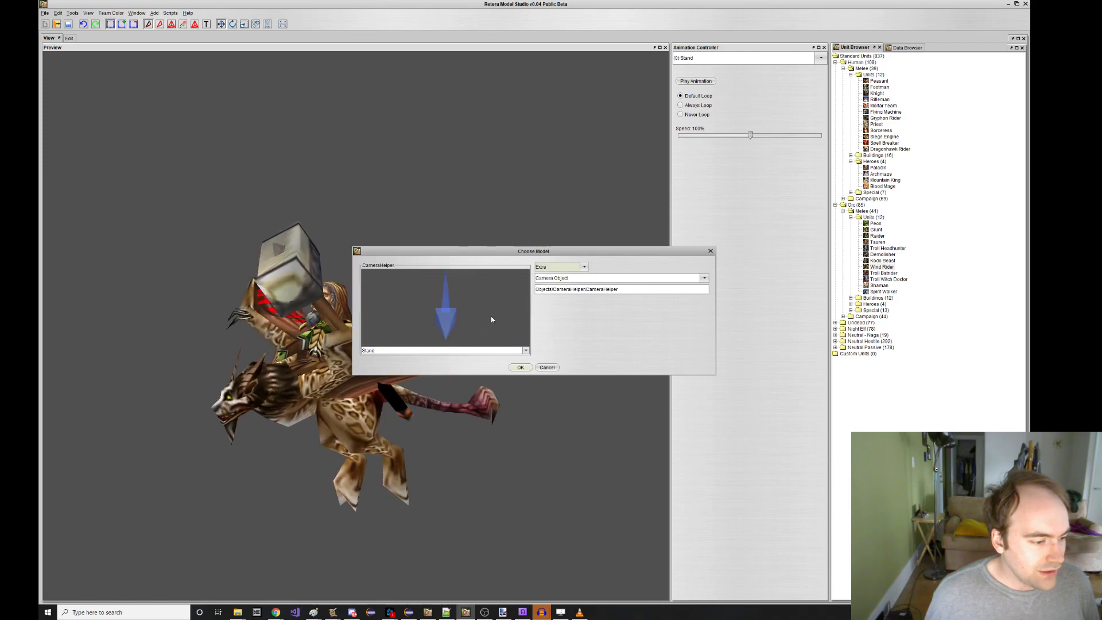
pyautogui.click(549, 279)
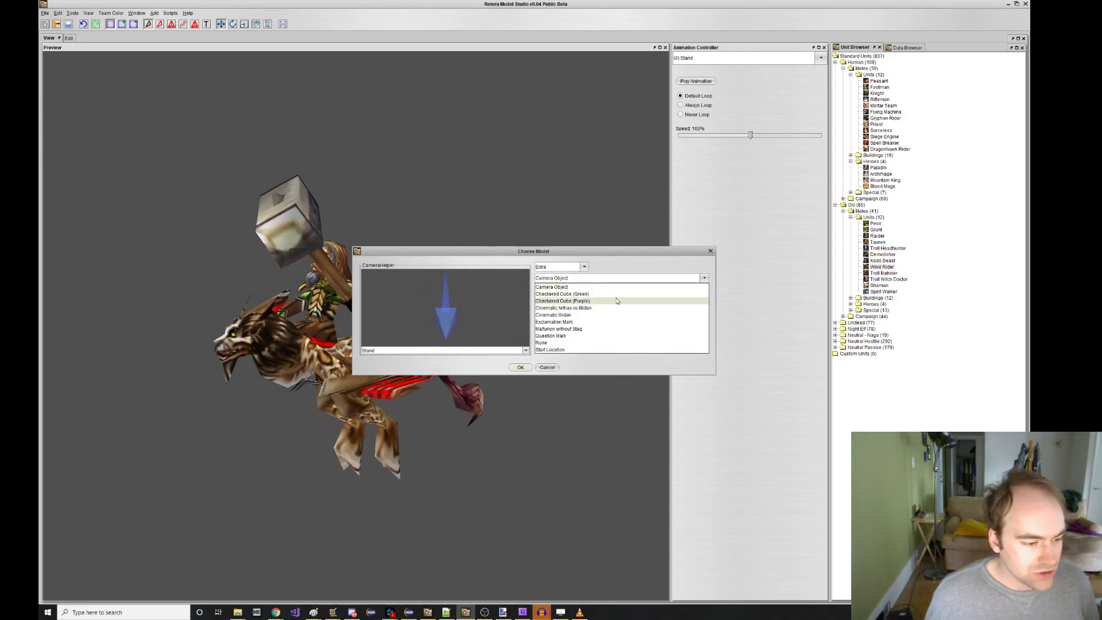
pyautogui.click(580, 315)
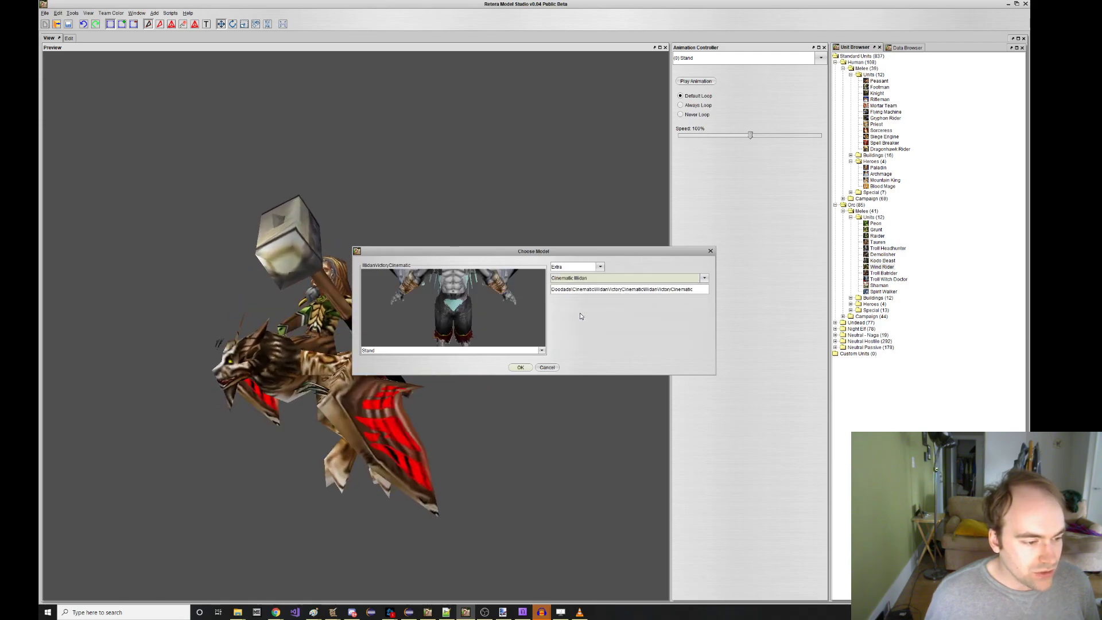
pyautogui.click(516, 366)
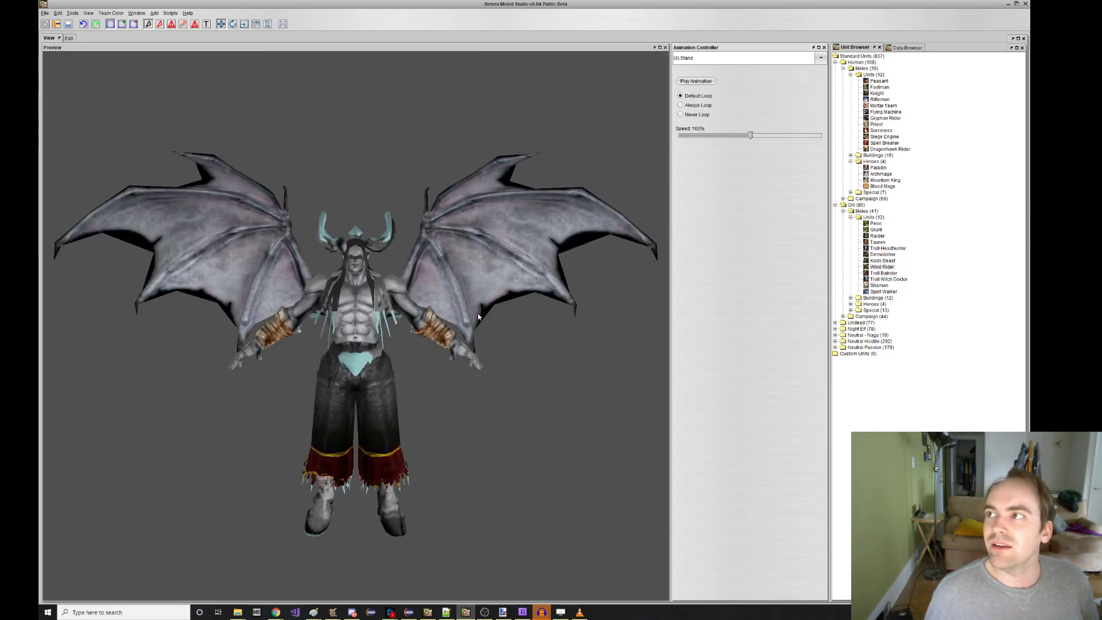
# Inspect the Illidan model from another angle and play its Stand animation.
pyautogui.moveTo(445, 288); pyautogui.dragTo(580, 292, button='middle')
pyautogui.click(68, 38)
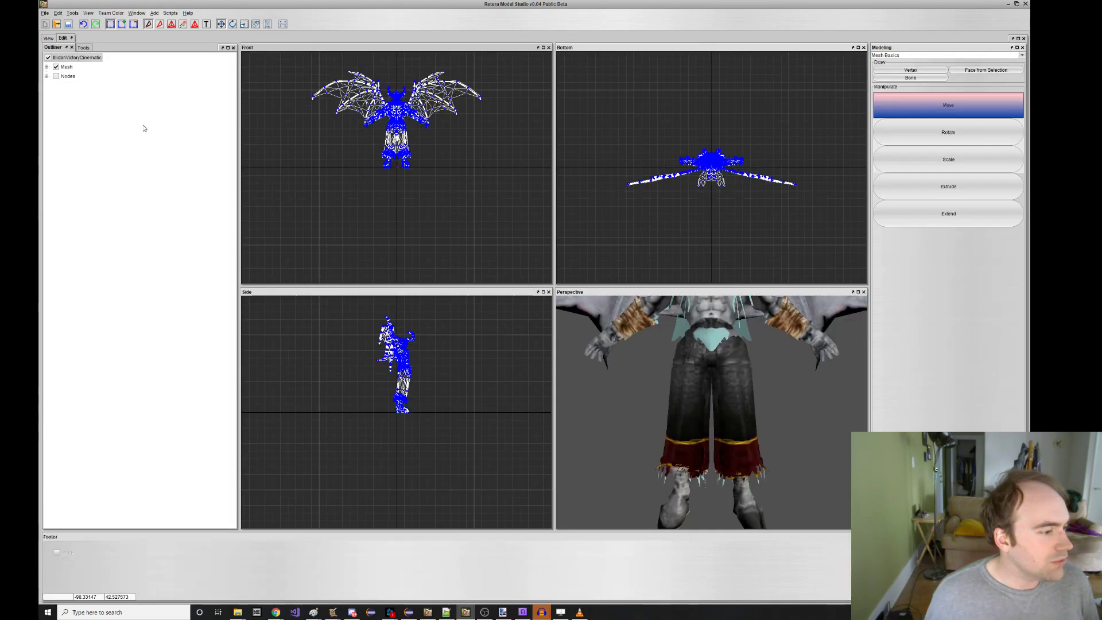
pyautogui.click(49, 39)
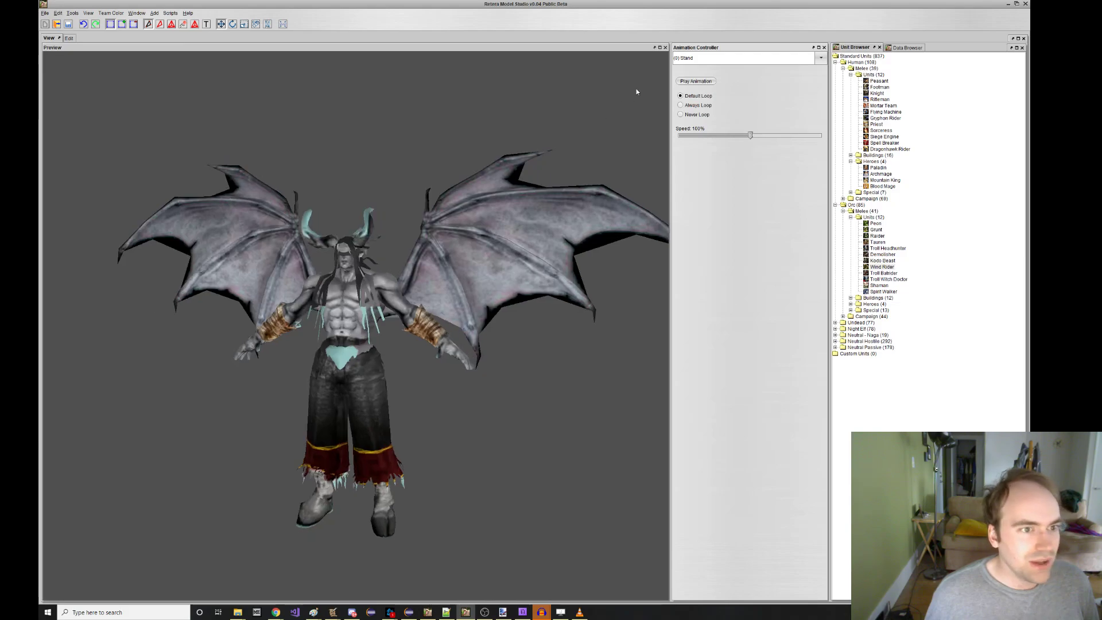
pyautogui.click(693, 81)
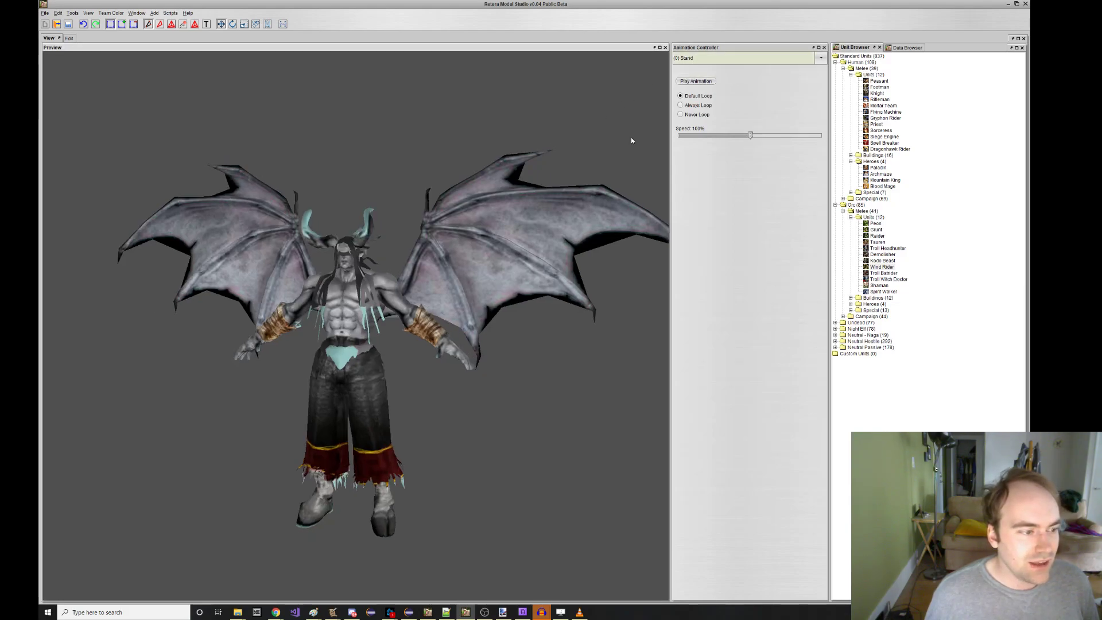
# Turn on the Object01 bone node in the editing viewports and examine its position within the mesh.
pyautogui.click(68, 38)
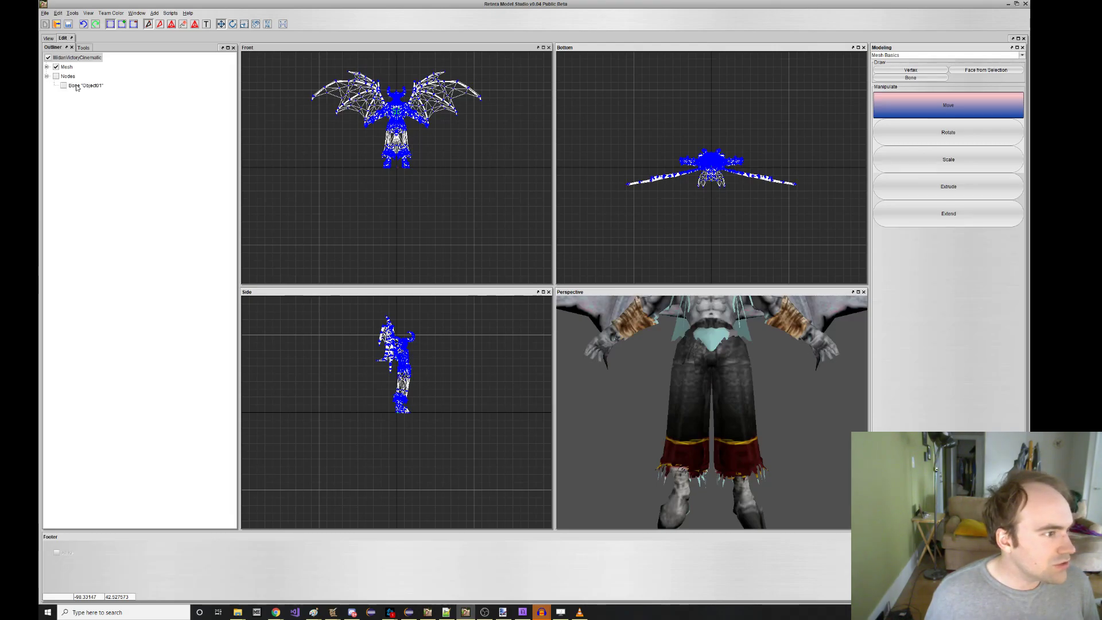
pyautogui.click(63, 85)
pyautogui.scroll(6, 395, 127)
pyautogui.scroll(6, 391, 71)
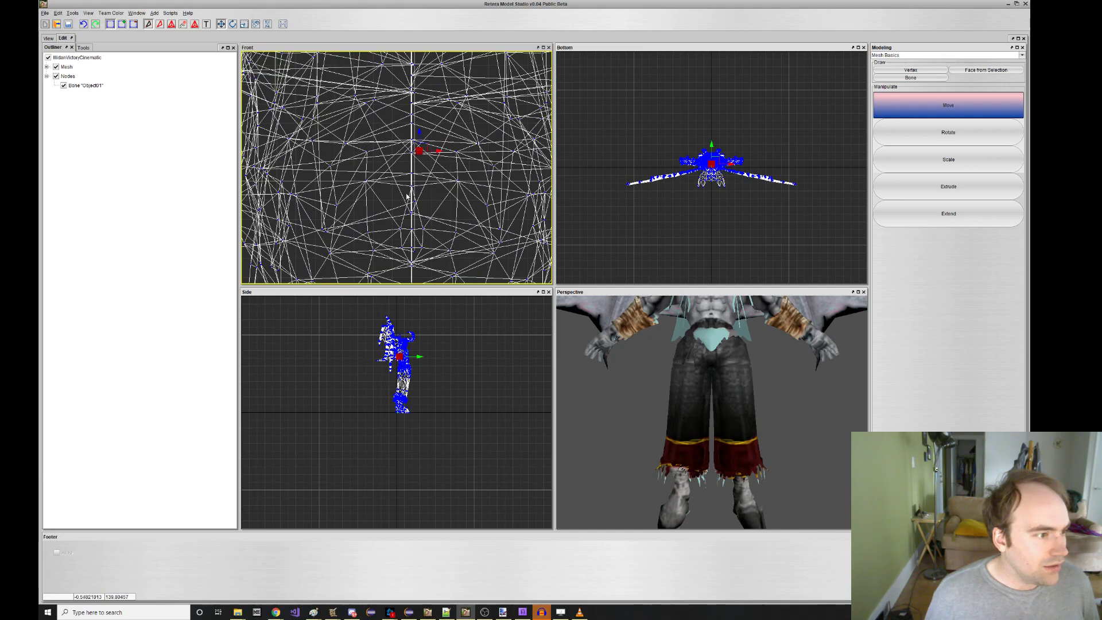
pyautogui.scroll(4, 406, 333)
pyautogui.scroll(-3, 635, 341)
pyautogui.moveTo(635, 339)
pyautogui.mouseDown()
pyautogui.moveTo(666, 346)
pyautogui.moveTo(640, 345)
pyautogui.mouseUp()
pyautogui.moveTo(640, 345); pyautogui.dragTo(636, 345, button='middle')
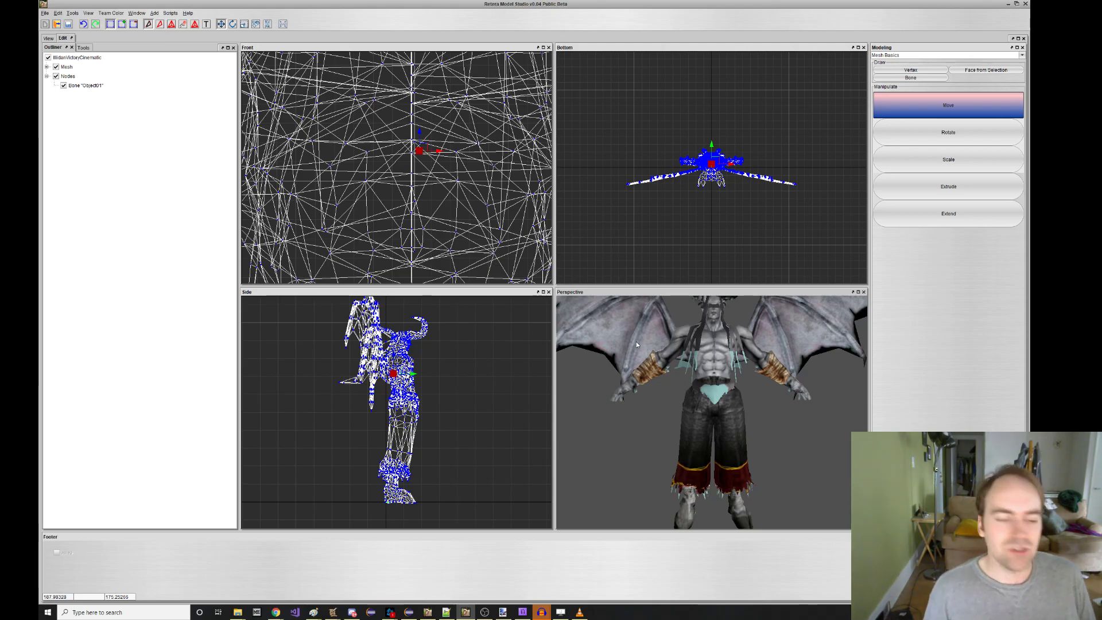
# Place six new bones in the Front view, at the hand, elbow and shoulder of both arms.
pyautogui.scroll(-12, 442, 129)
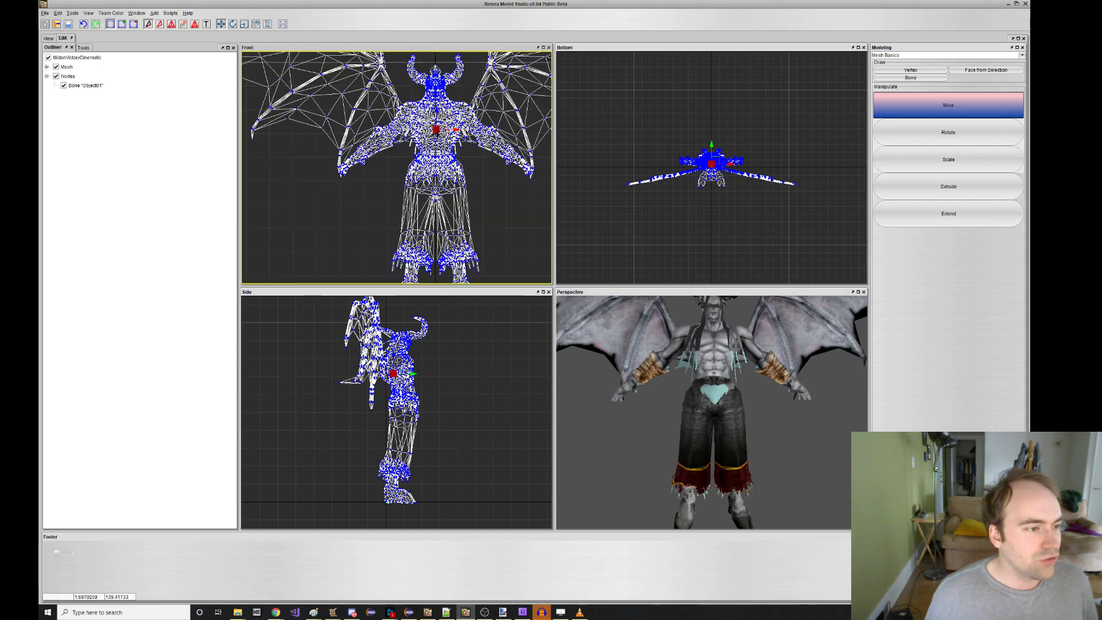
pyautogui.scroll(2, 438, 160)
pyautogui.scroll(-6, 425, 155)
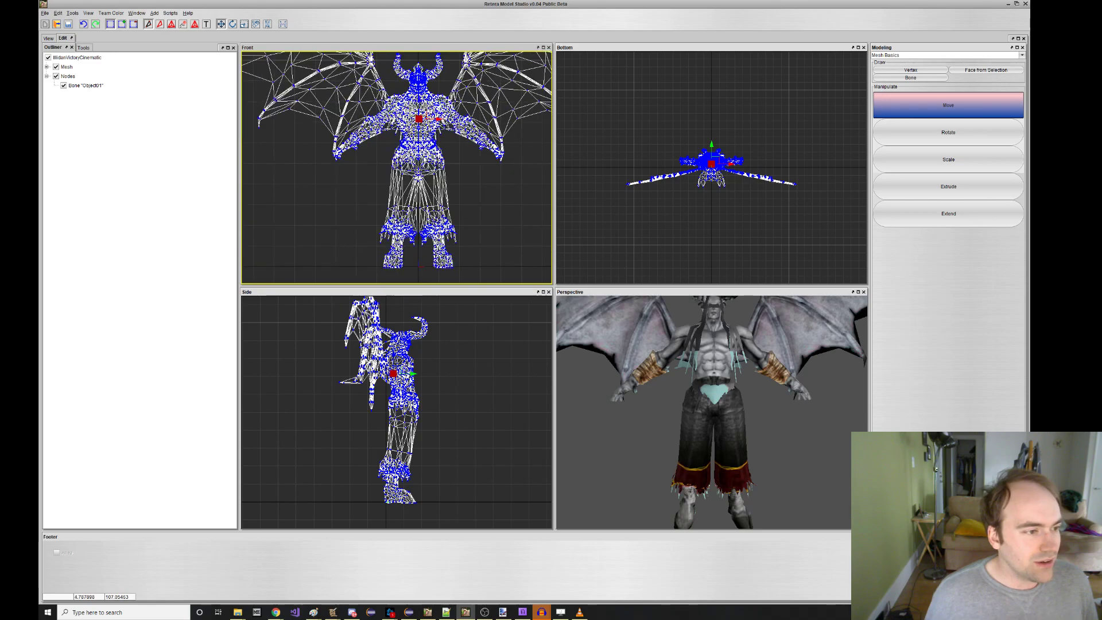
pyautogui.scroll(-1, 424, 155)
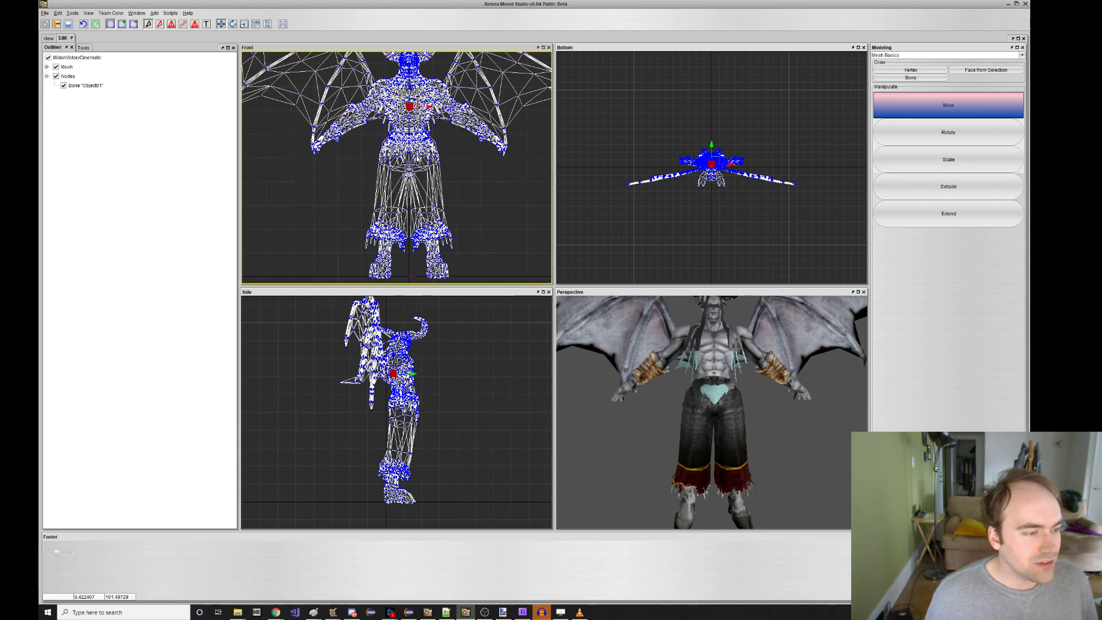
pyautogui.click(907, 78)
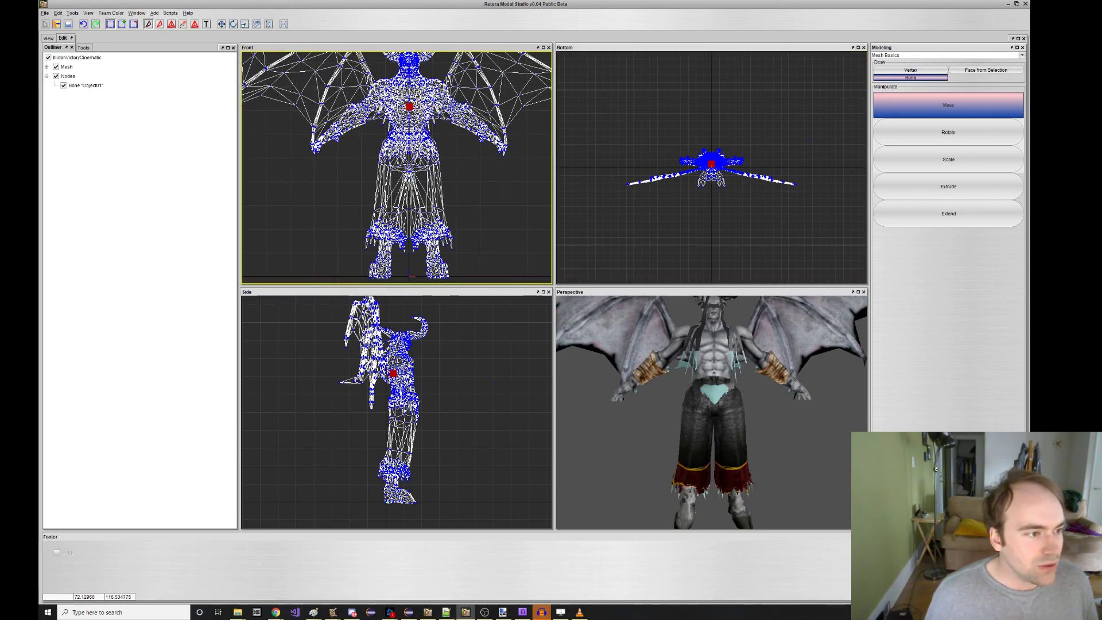
pyautogui.click(494, 138)
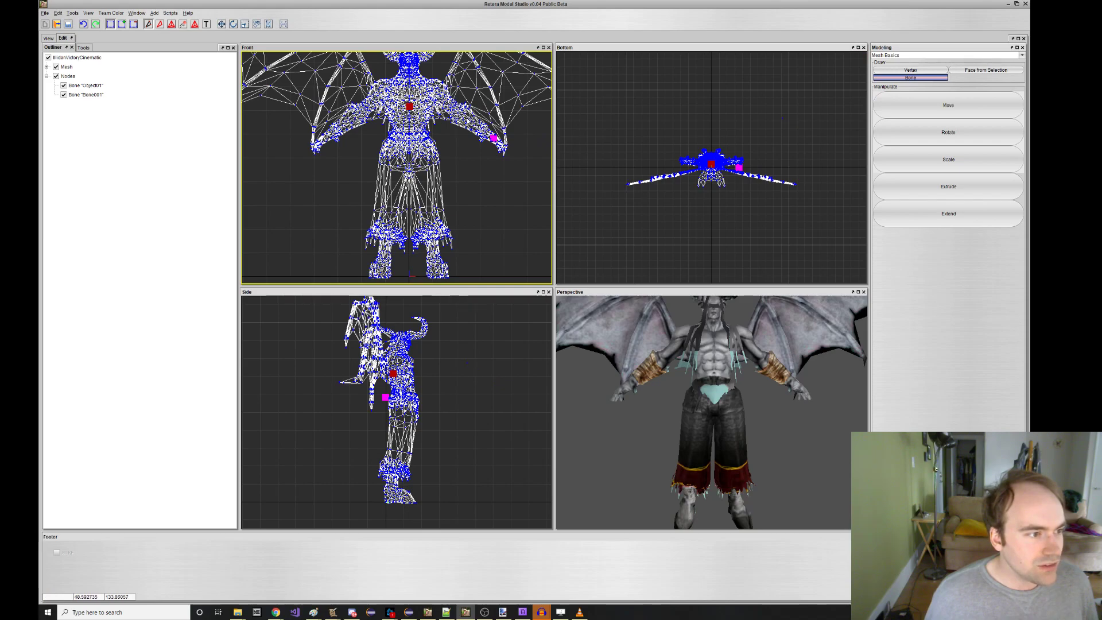
pyautogui.click(465, 116)
pyautogui.click(439, 91)
pyautogui.click(383, 89)
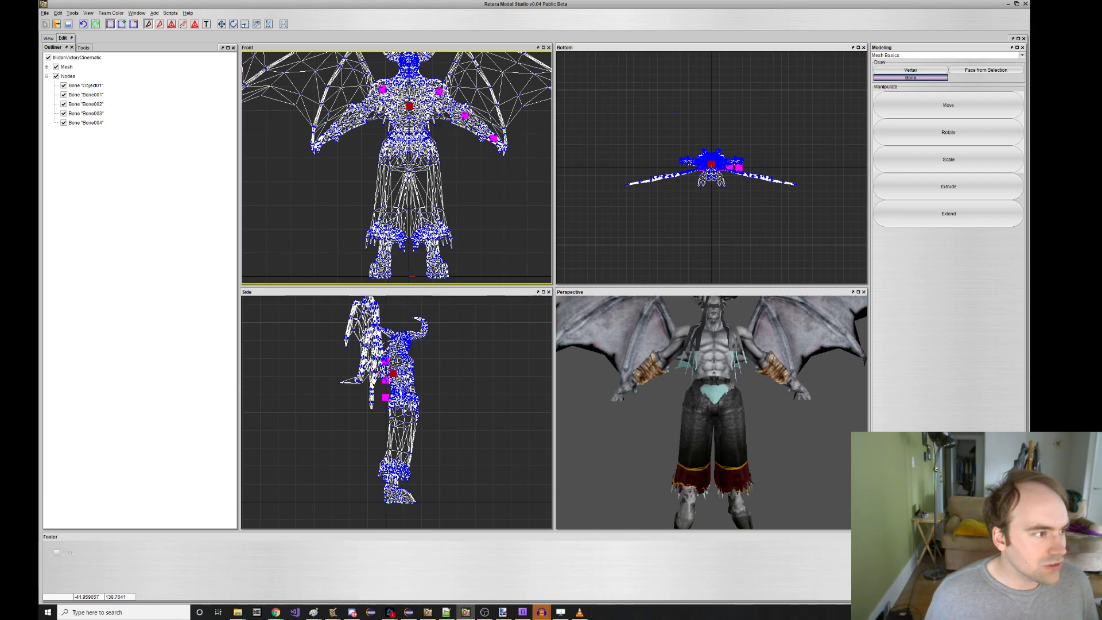
pyautogui.click(360, 111)
pyautogui.click(330, 133)
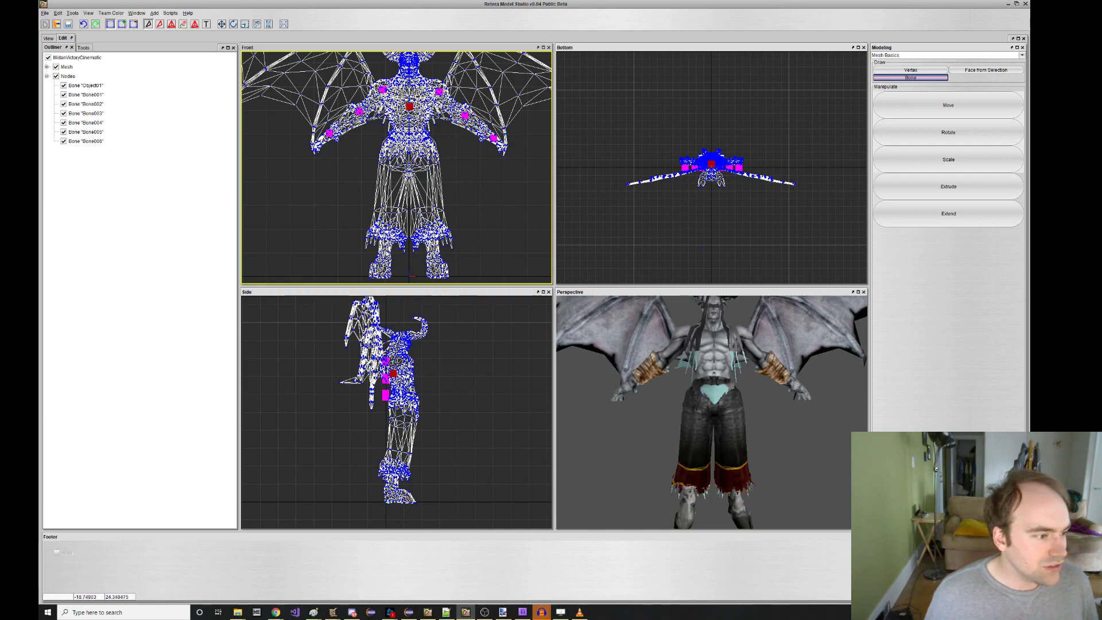
# Place new bones at both ankles, knees and hips in the Front view, plus one on the head.
pyautogui.click(382, 259)
pyautogui.click(435, 259)
pyautogui.click(429, 216)
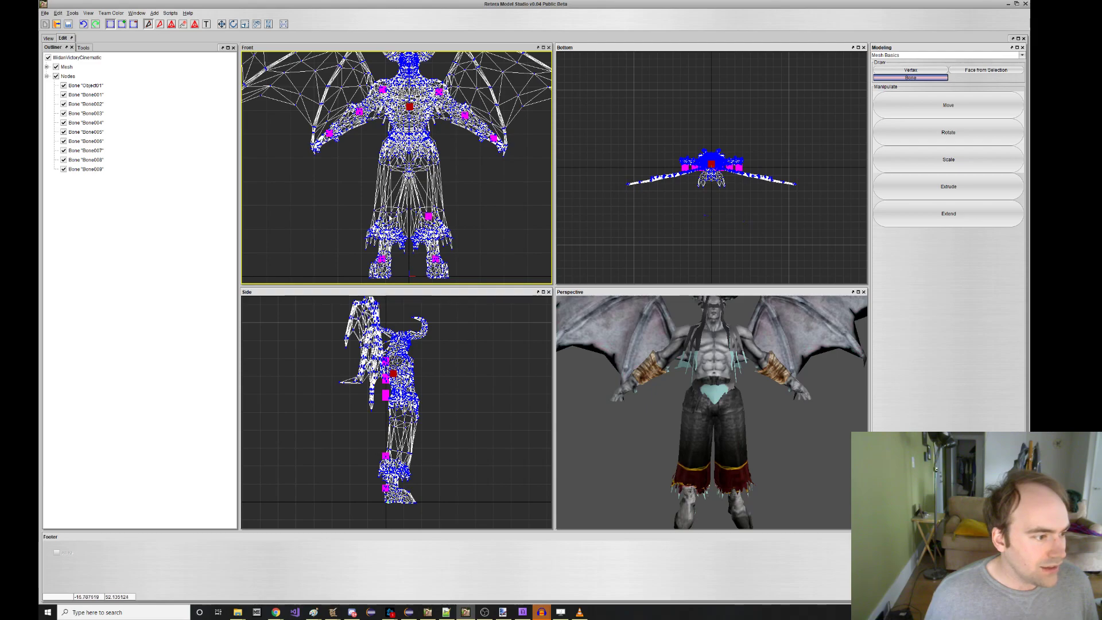
pyautogui.click(388, 215)
pyautogui.click(395, 170)
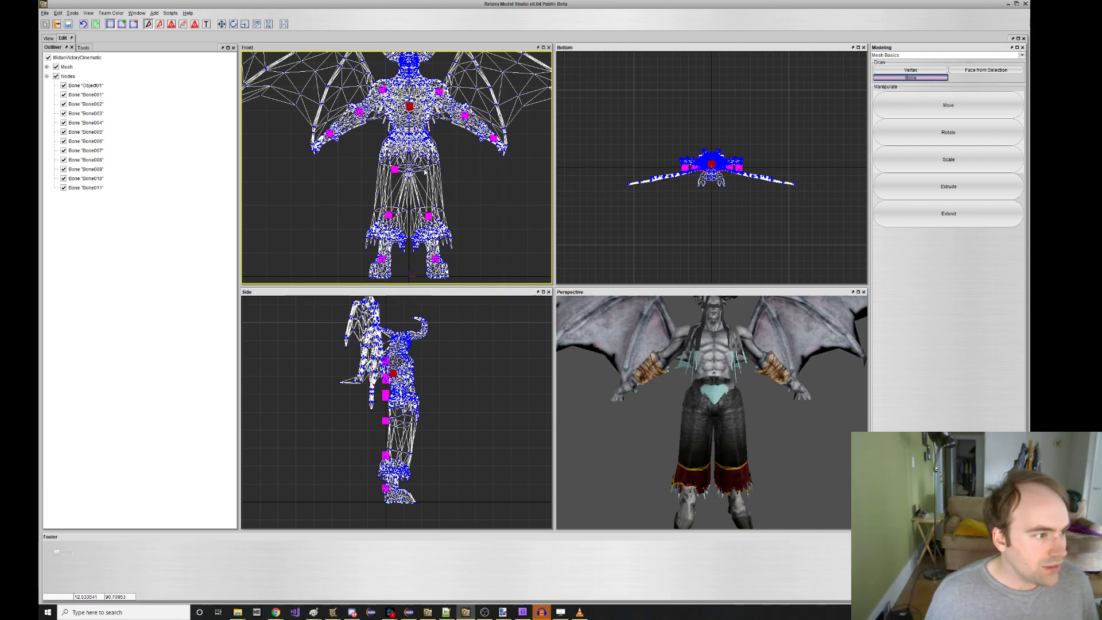
pyautogui.click(423, 168)
pyautogui.moveTo(443, 143); pyautogui.dragTo(442, 167, button='middle')
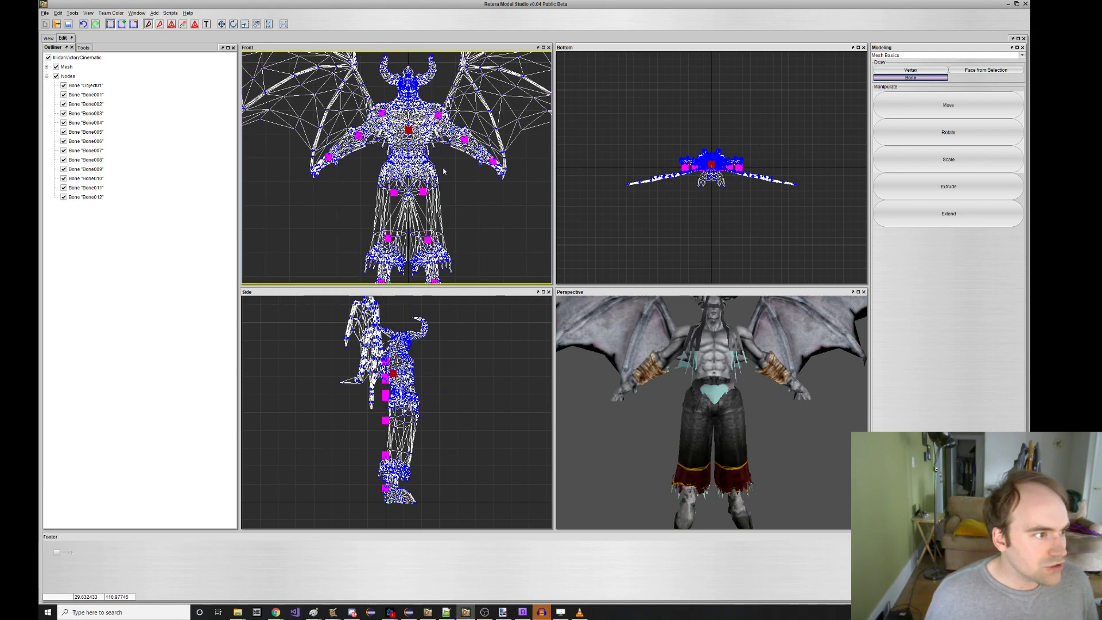
pyautogui.click(409, 83)
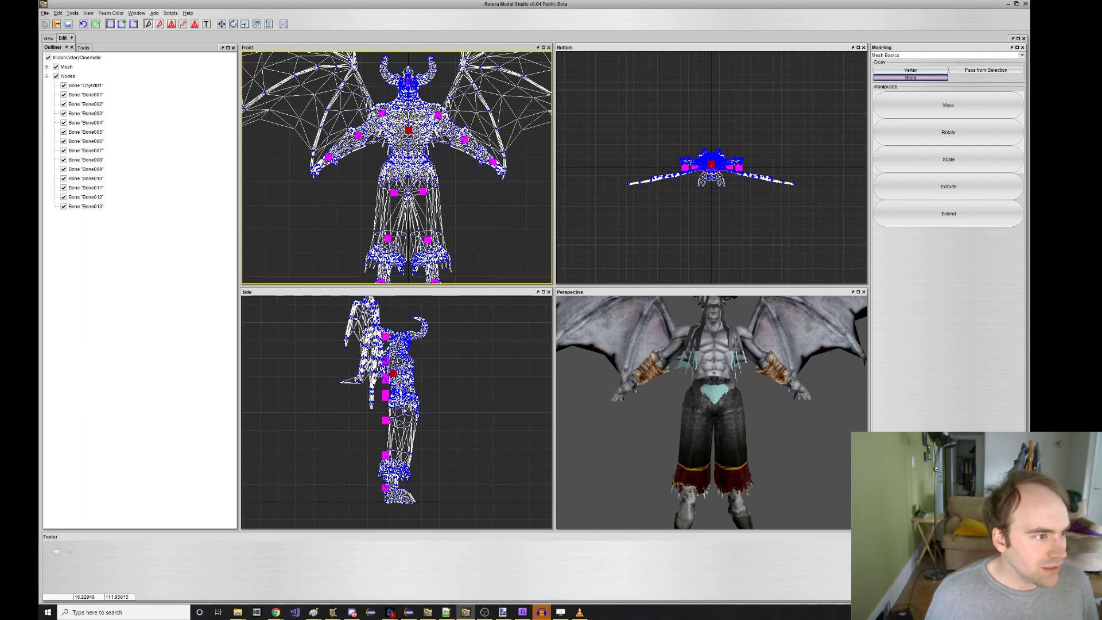
# Activate the Move tool and select the two hand bones in an enlarged Side view.
pyautogui.click(543, 291)
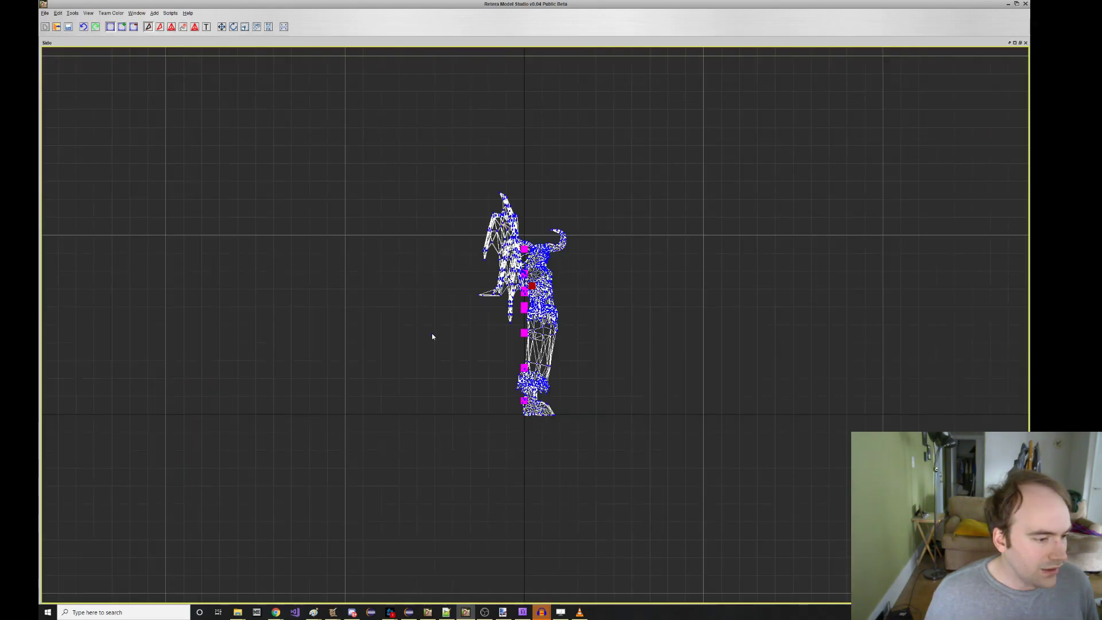
pyautogui.press('space')
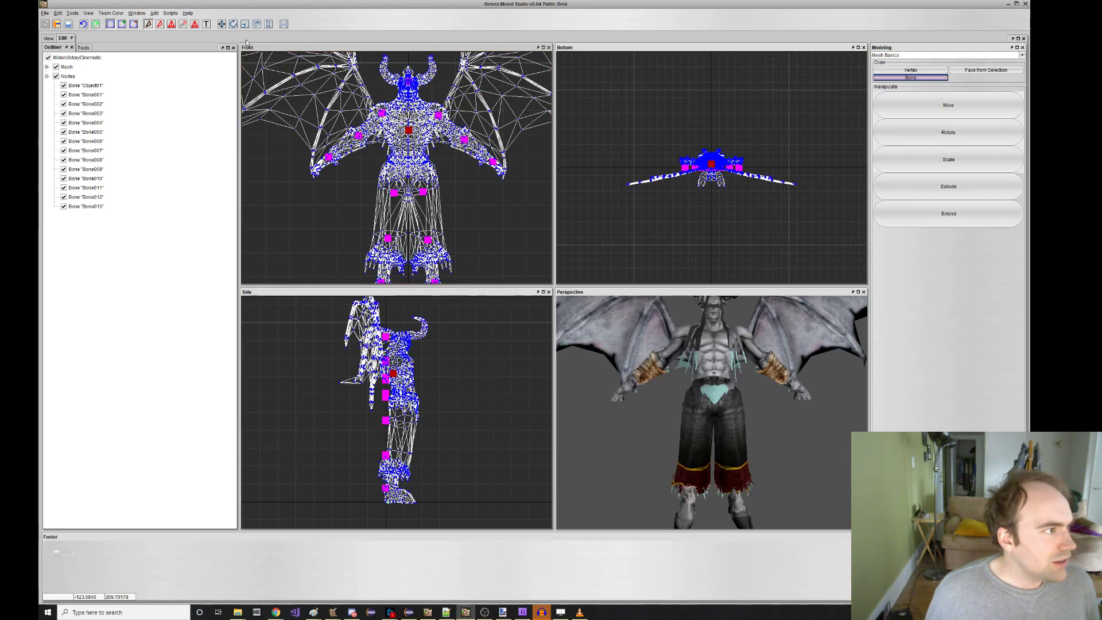
pyautogui.click(222, 25)
pyautogui.click(432, 378)
pyautogui.press('space')
pyautogui.scroll(3, 492, 332)
pyautogui.scroll(2, 546, 292)
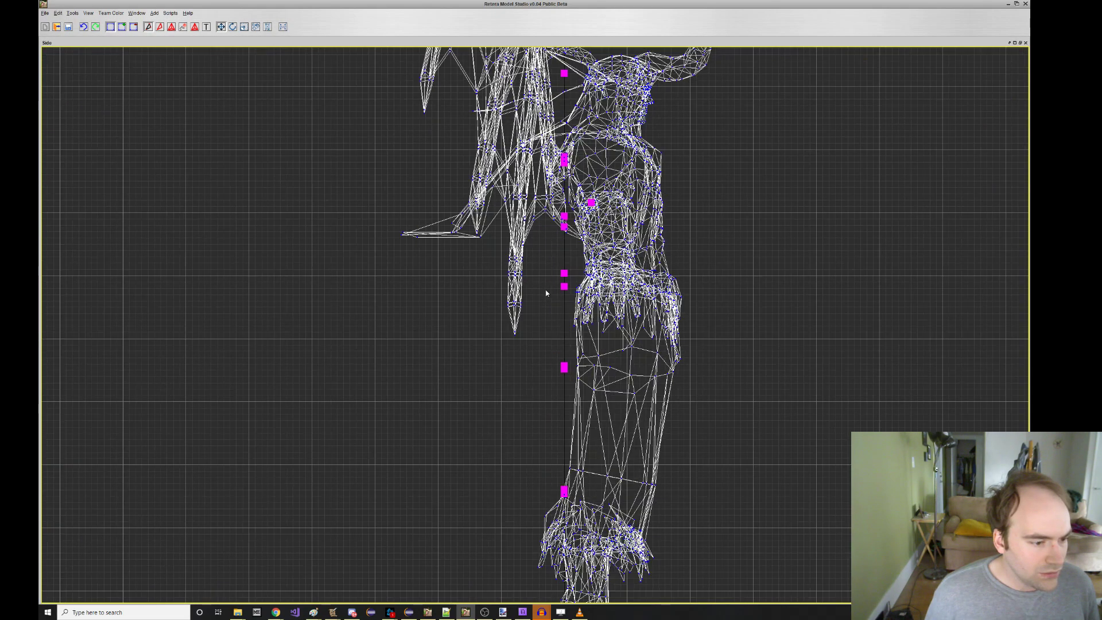
pyautogui.moveTo(565, 303); pyautogui.dragTo(565, 303)
pyautogui.press('space')
# Select the vertices of the model's left foot and then right foot with their ankle bones in the Front view.
pyautogui.scroll(3, 433, 228)
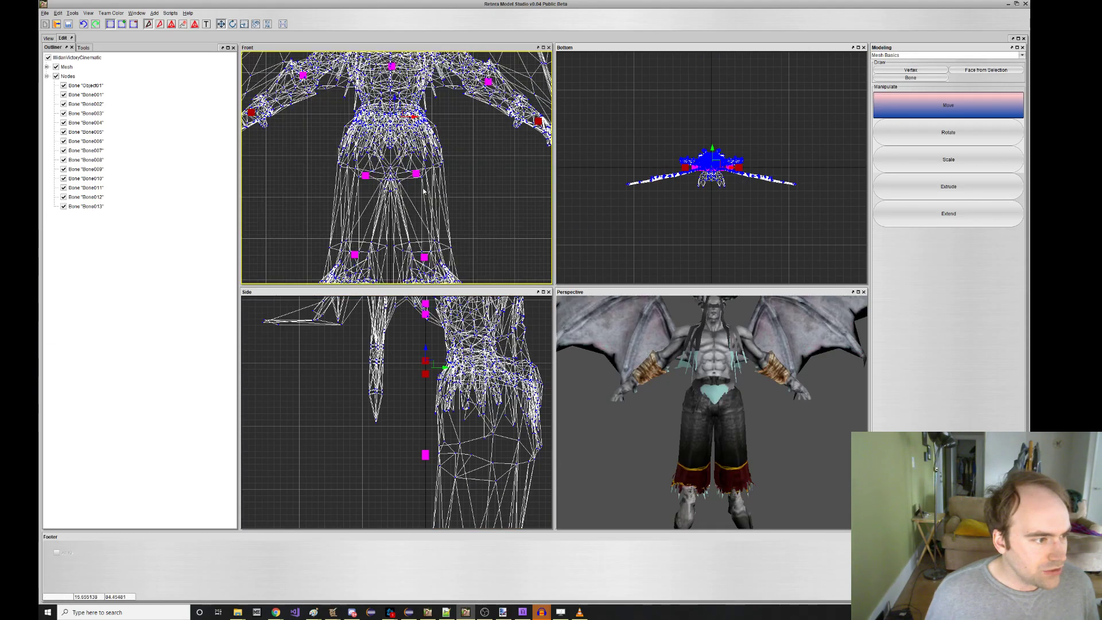
pyautogui.moveTo(423, 276); pyautogui.dragTo(421, 167, button='middle')
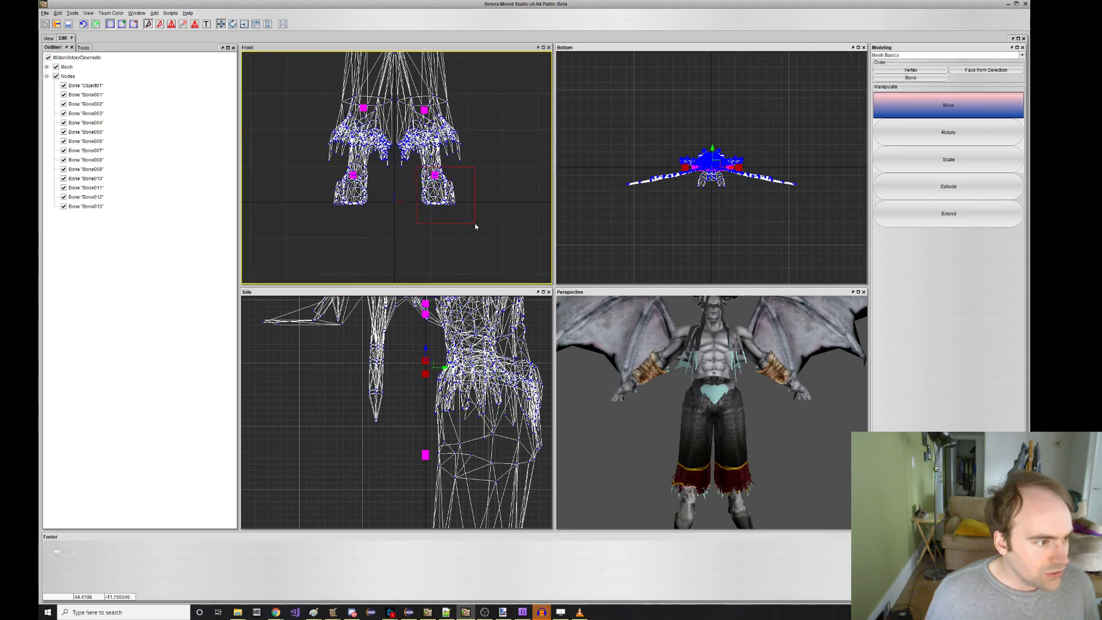
pyautogui.moveTo(475, 226); pyautogui.dragTo(475, 226)
pyautogui.scroll(2, 412, 178)
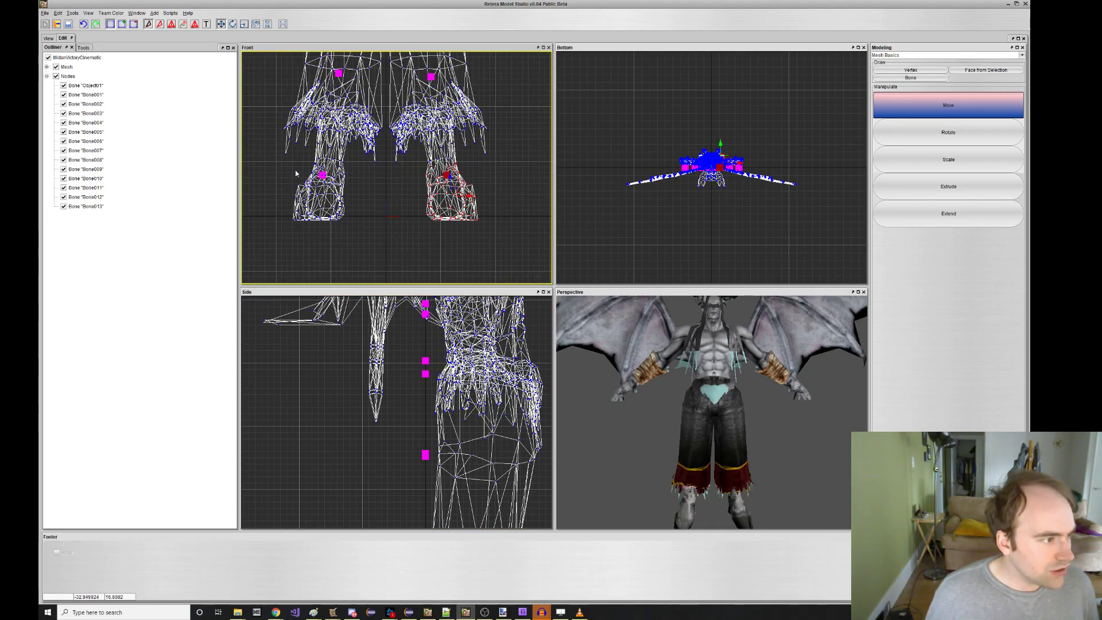
pyautogui.moveTo(296, 173); pyautogui.dragTo(364, 239)
pyautogui.scroll(3, 364, 239)
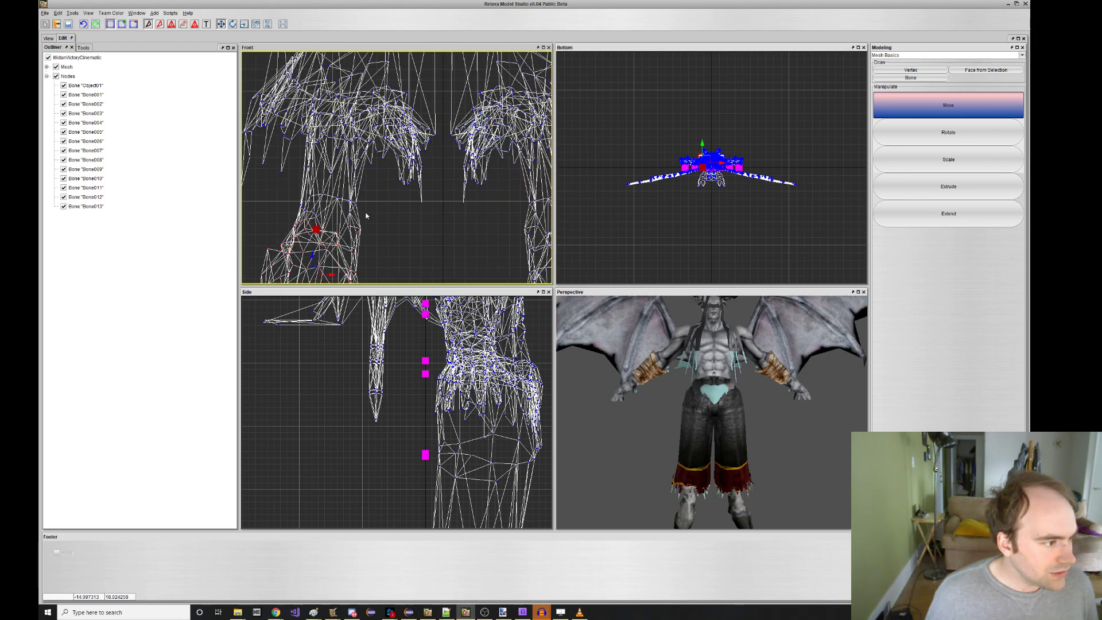
pyautogui.scroll(-3, 356, 177)
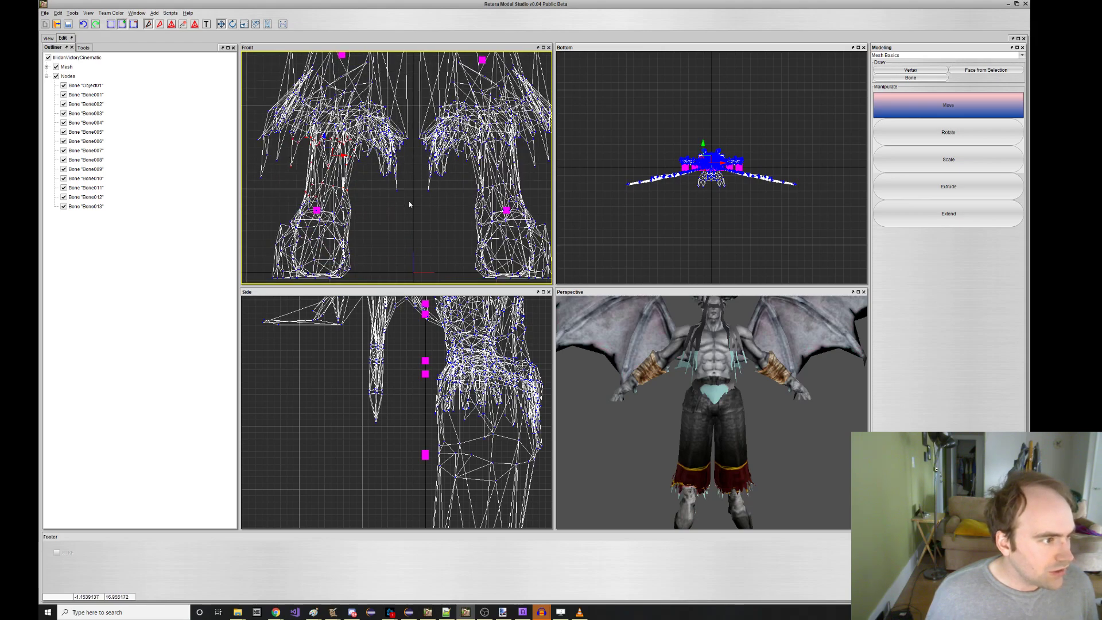
# Select the model's right knee bone together with the surrounding lower trouser cuff vertices in the Front view.
pyautogui.moveTo(368, 193); pyautogui.dragTo(376, 239, button='middle')
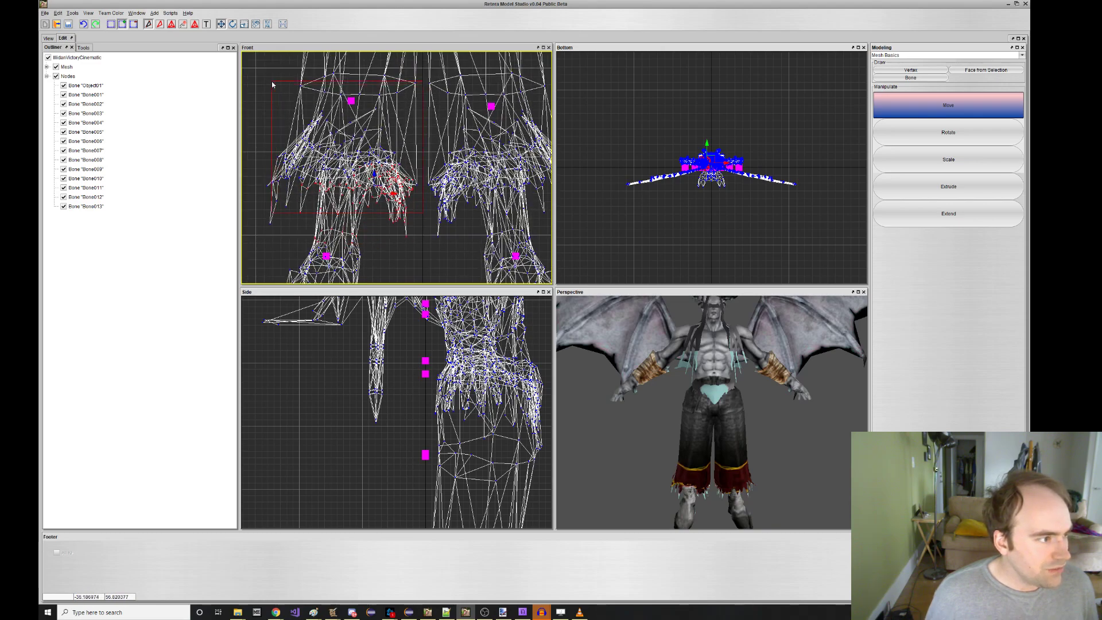
pyautogui.moveTo(273, 84); pyautogui.dragTo(273, 86)
pyautogui.keyDown('shift'); pyautogui.moveTo(296, 227); pyautogui.dragTo(296, 227); pyautogui.keyUp('shift')
pyautogui.moveTo(397, 222); pyautogui.dragTo(346, 229, button='middle')
pyautogui.scroll(-1, 344, 232)
# Select the model's left knee bone with its cuff and upper knee vertices, followed by the right knee bone with its upper knee vertices.
pyautogui.click(372, 247)
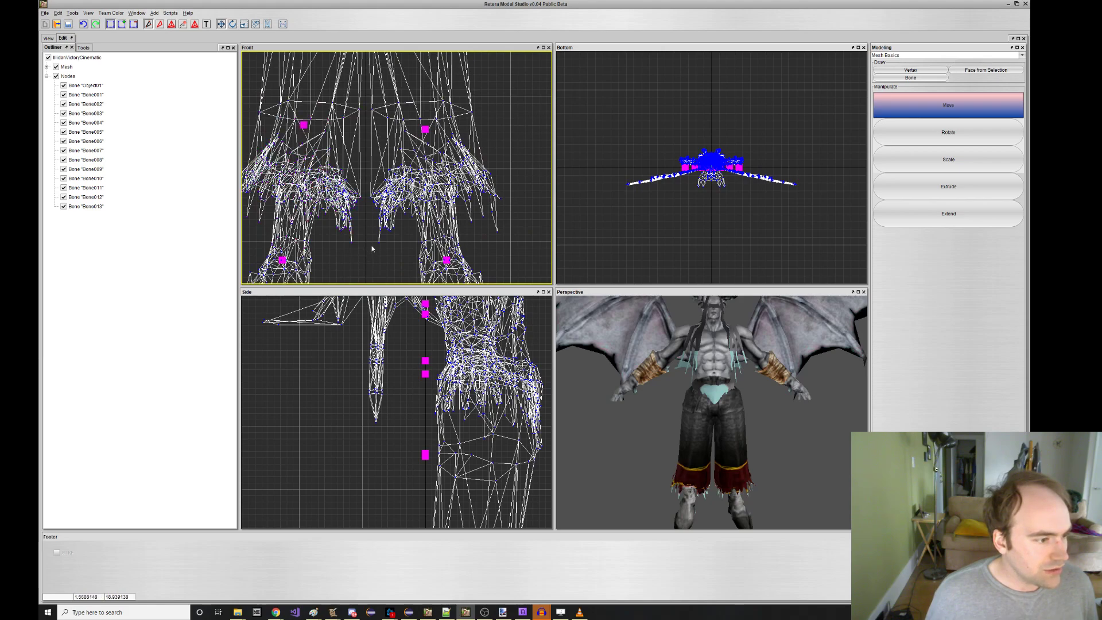
pyautogui.moveTo(419, 160); pyautogui.dragTo(421, 160)
pyautogui.moveTo(520, 143); pyautogui.dragTo(519, 145)
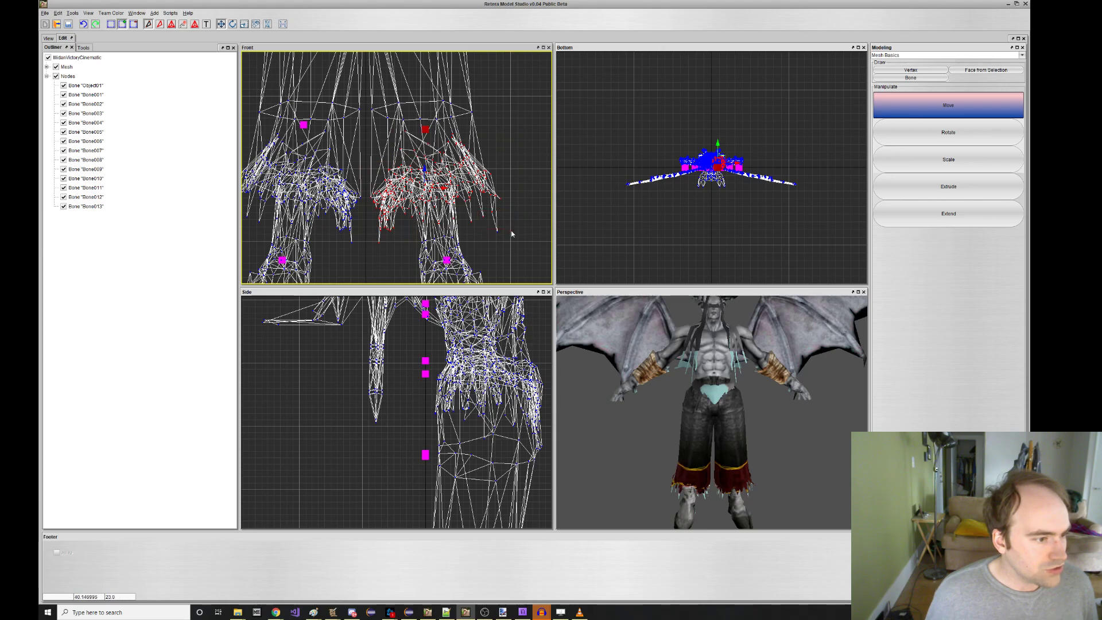
pyautogui.scroll(-3, 499, 229)
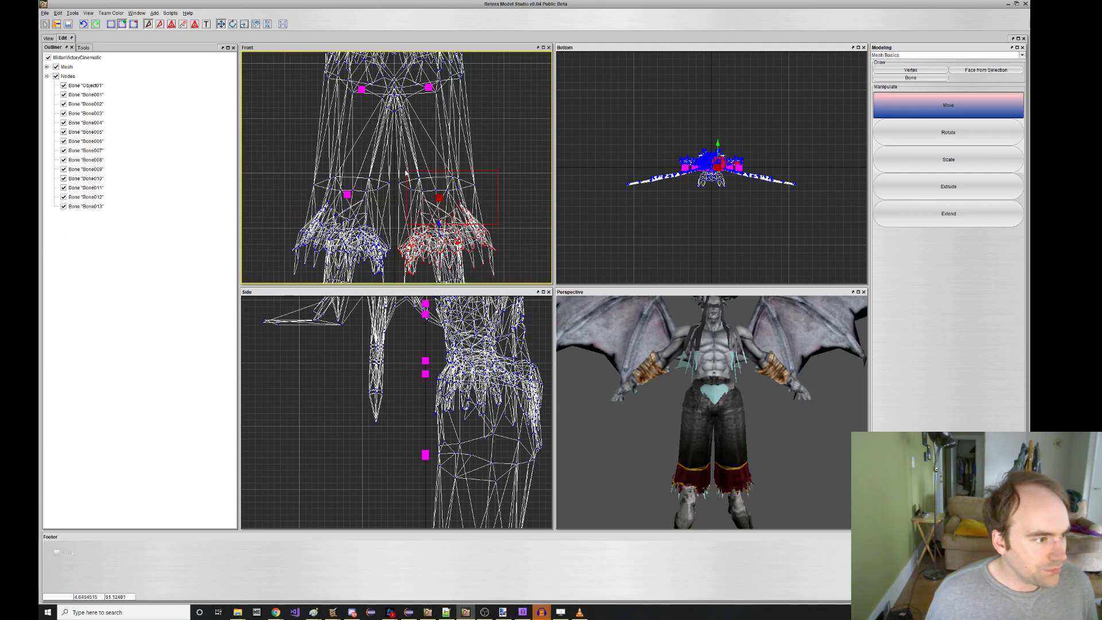
pyautogui.keyDown('shift'); pyautogui.moveTo(396, 168); pyautogui.dragTo(396, 170); pyautogui.keyUp('shift')
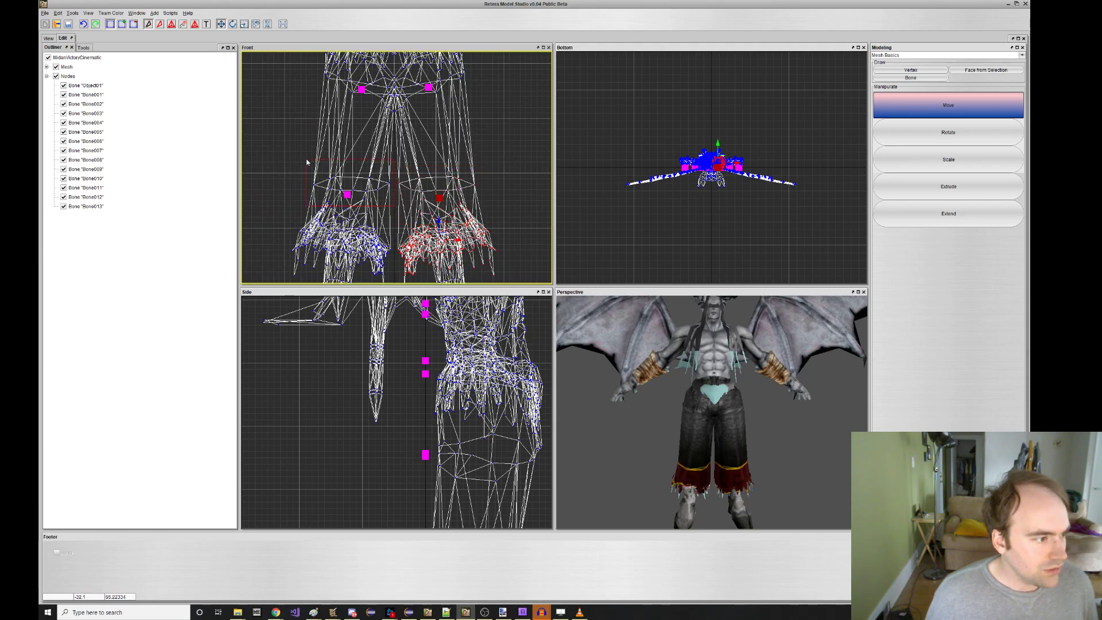
pyautogui.moveTo(306, 159); pyautogui.dragTo(306, 159)
pyautogui.moveTo(409, 131); pyautogui.dragTo(407, 204, button='middle')
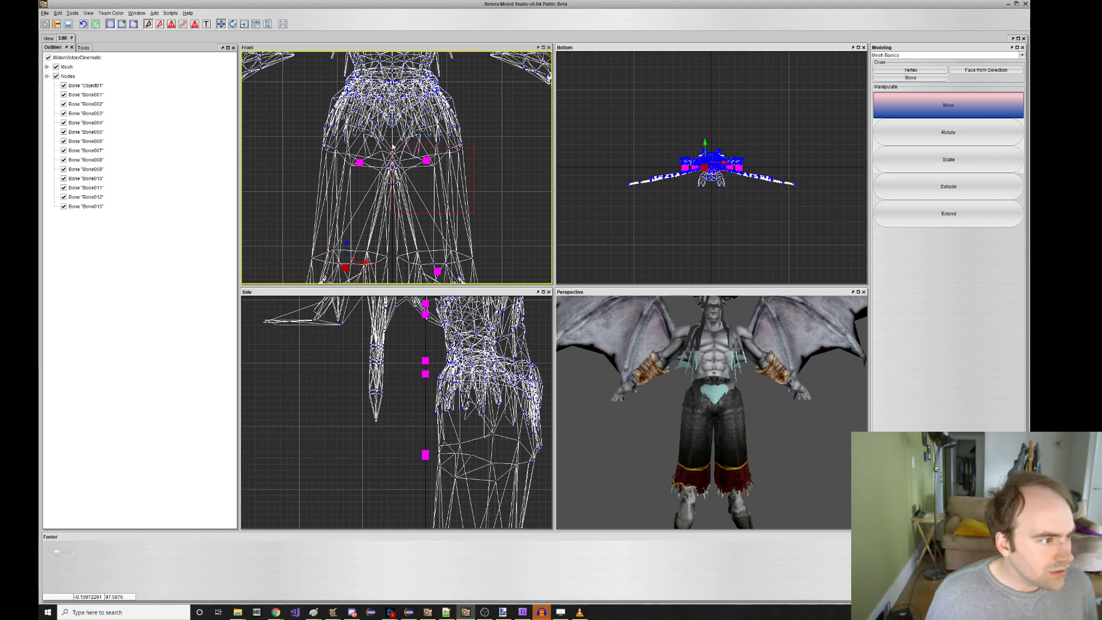
# Select the model's left hip bone together with the surrounding thigh vertices in the Front view.
pyautogui.moveTo(394, 147); pyautogui.dragTo(394, 147)
pyautogui.scroll(3, 394, 147)
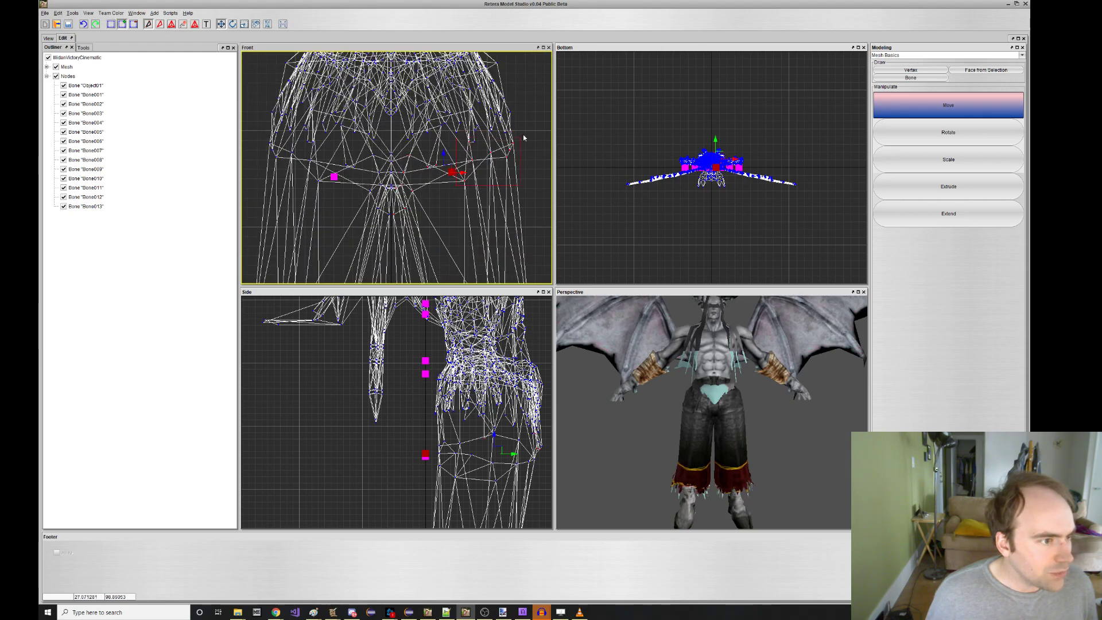
pyautogui.keyDown('shift'); pyautogui.moveTo(525, 133); pyautogui.dragTo(526, 130); pyautogui.keyUp('shift')
# Select the central crotch vertices between the hip bones, followed by the chest bone, in the Front view.
pyautogui.moveTo(412, 169); pyautogui.dragTo(432, 173, button='middle')
pyautogui.scroll(4, 438, 173)
pyautogui.scroll(-3, 432, 175)
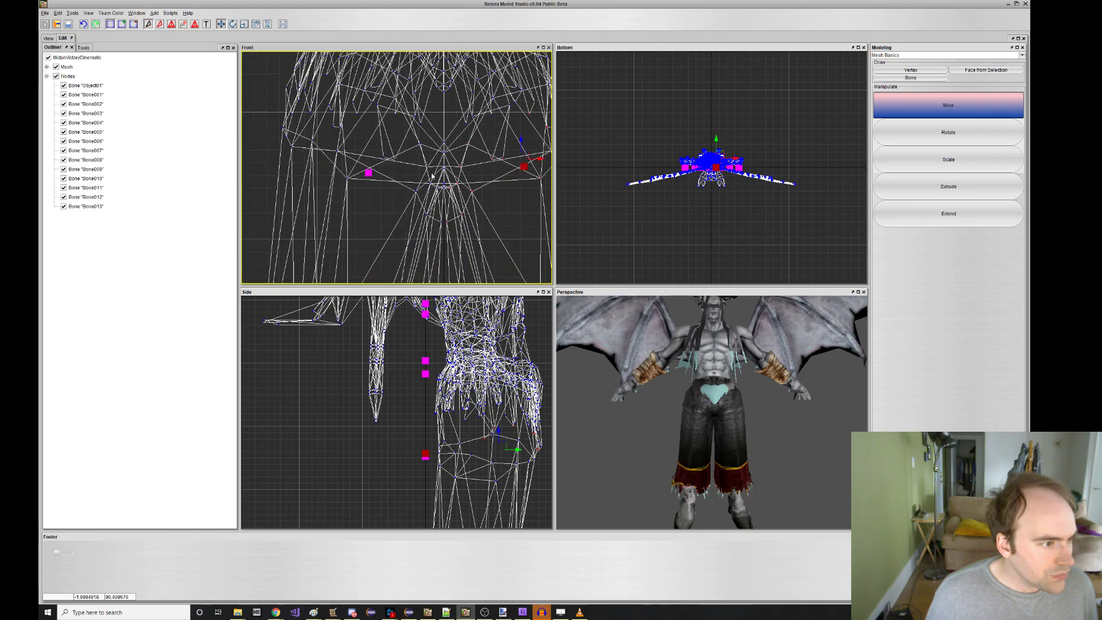
pyautogui.click(428, 211)
pyautogui.scroll(-6, 428, 211)
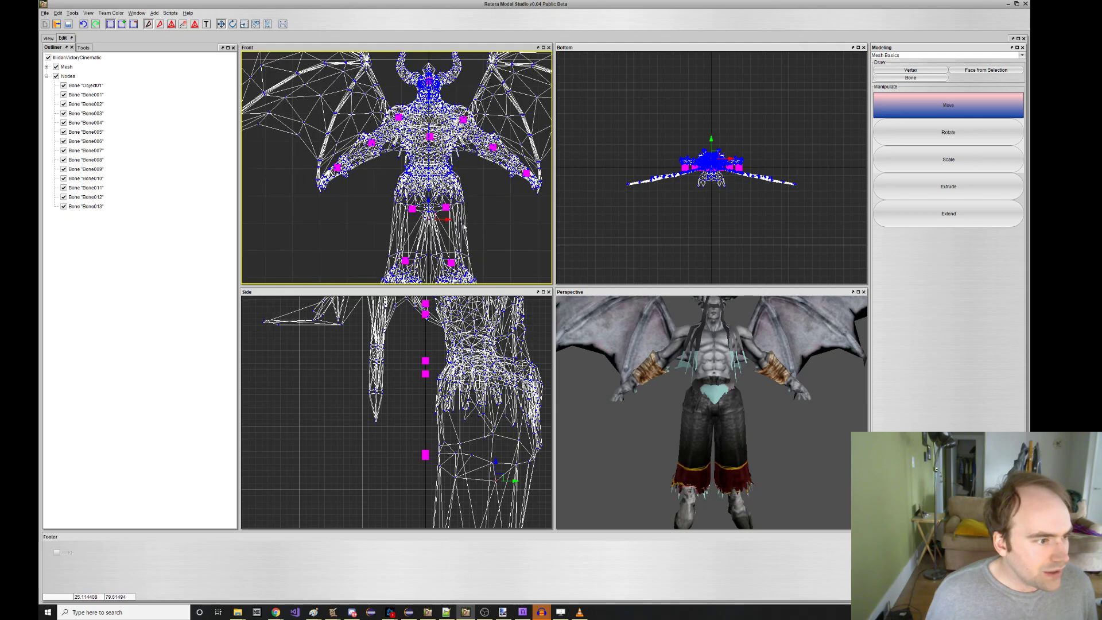
pyautogui.scroll(3, 472, 200)
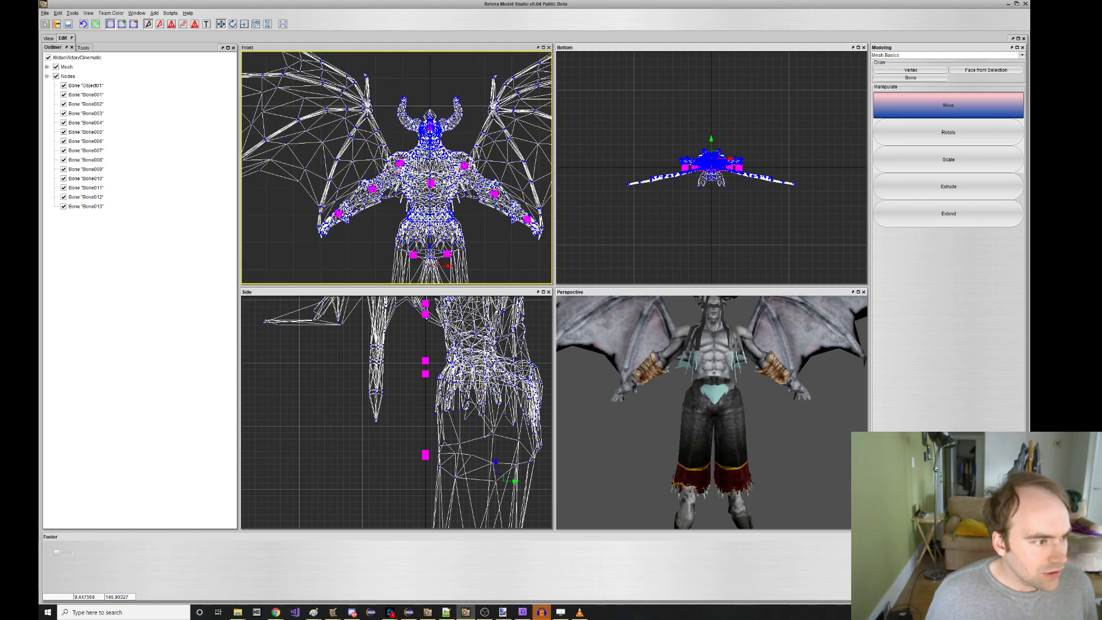
pyautogui.scroll(-3, 469, 225)
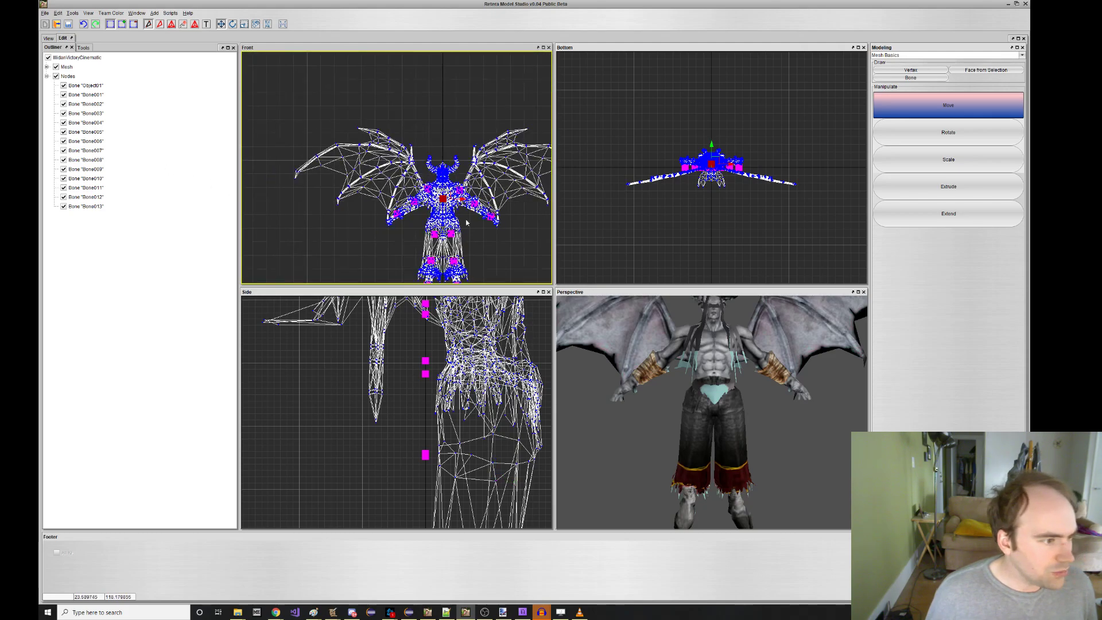
# Select the model's right hip bone together with the surrounding thigh vertices in the Front view.
pyautogui.scroll(6, 460, 232)
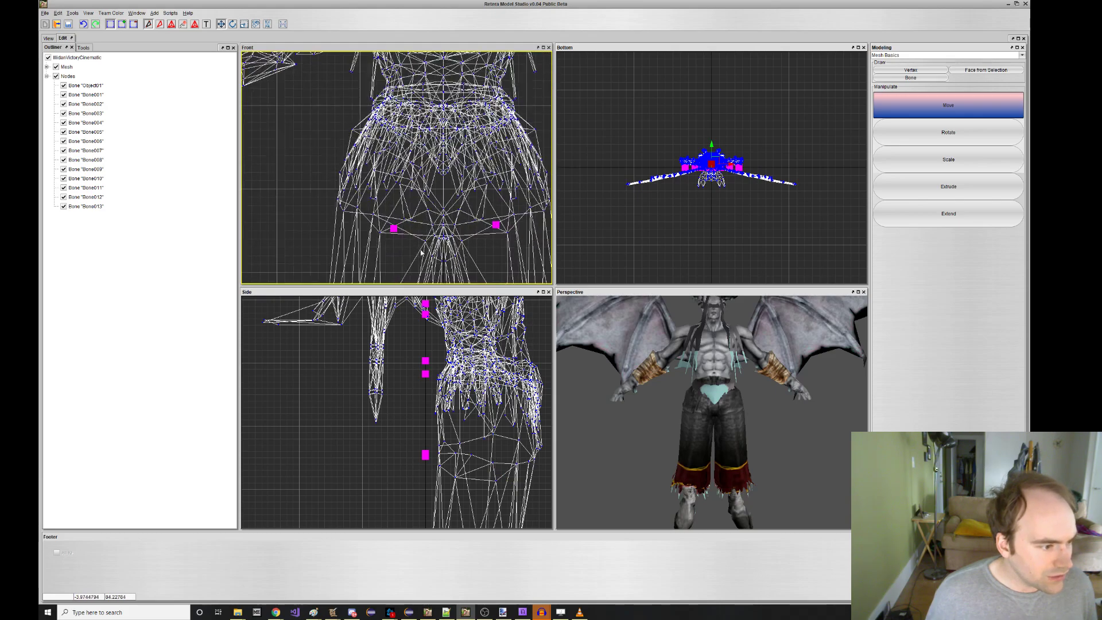
pyautogui.scroll(2, 419, 234)
pyautogui.moveTo(394, 193); pyautogui.dragTo(393, 191)
pyautogui.moveTo(420, 198); pyautogui.dragTo(450, 217, button='middle')
pyautogui.moveTo(386, 180)
pyautogui.mouseDown()
pyautogui.moveTo(321, 158)
pyautogui.moveTo(374, 204)
pyautogui.mouseUp()
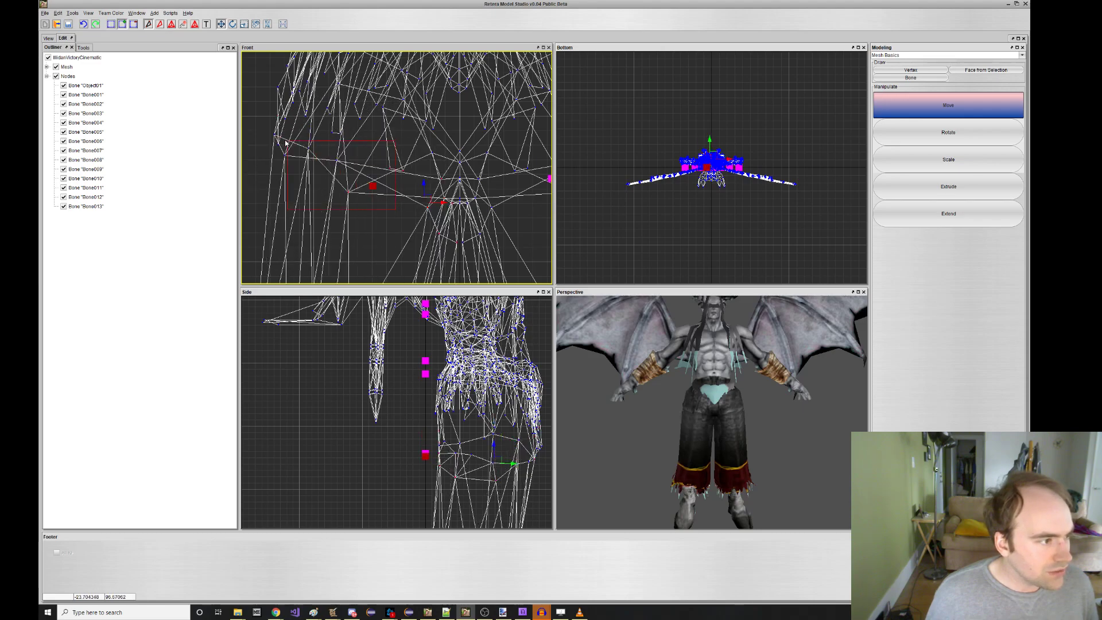
pyautogui.moveTo(282, 141); pyautogui.dragTo(284, 143)
pyautogui.scroll(-3, 372, 144)
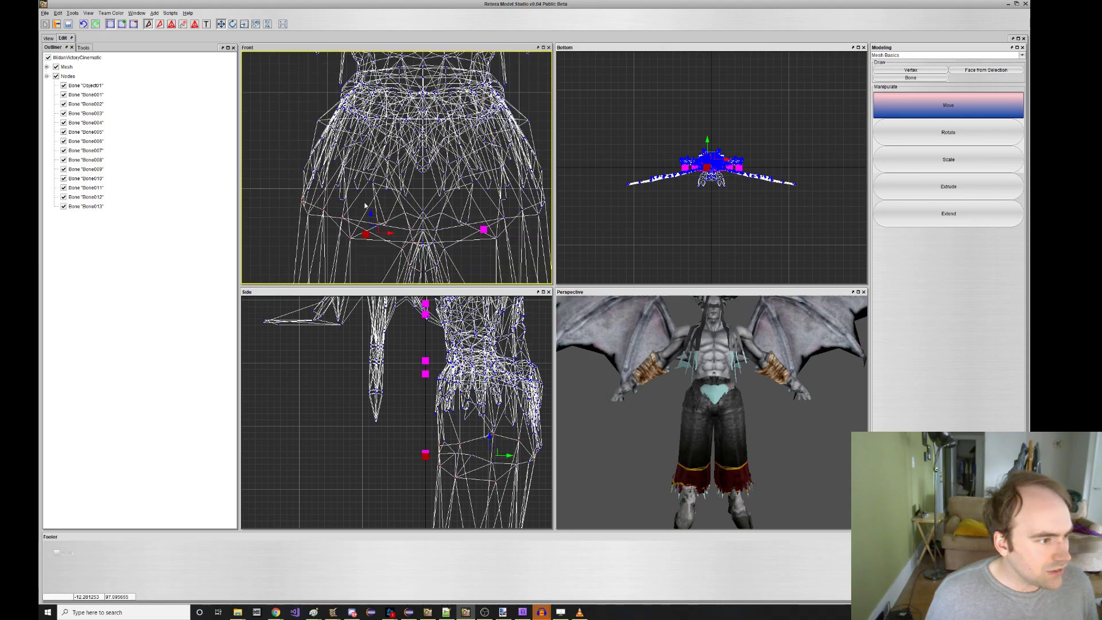
# Select the pelvis and waist vertices above both hip bones in the Front view.
pyautogui.hotkey('ctrl', 'z')
pyautogui.press('shift')
pyautogui.moveTo(497, 126); pyautogui.dragTo(499, 123)
pyautogui.moveTo(487, 192); pyautogui.dragTo(537, 151)
pyautogui.moveTo(500, 164); pyautogui.dragTo(495, 220, button='middle')
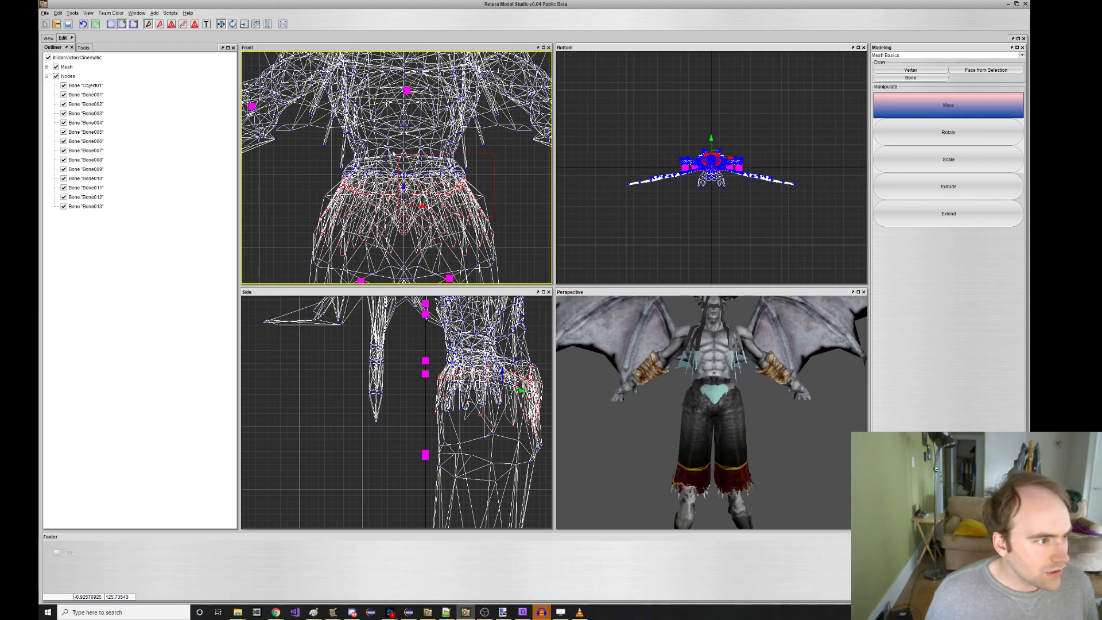
# Hide the wing mesh, Geoset 2, so that only the body mesh remains in the views.
pyautogui.scroll(-2, 447, 162)
pyautogui.moveTo(447, 161); pyautogui.dragTo(363, 189, button='middle')
pyautogui.scroll(-2, 363, 189)
pyautogui.moveTo(408, 325); pyautogui.dragTo(401, 431, button='middle')
pyautogui.click(46, 66)
pyautogui.click(64, 85)
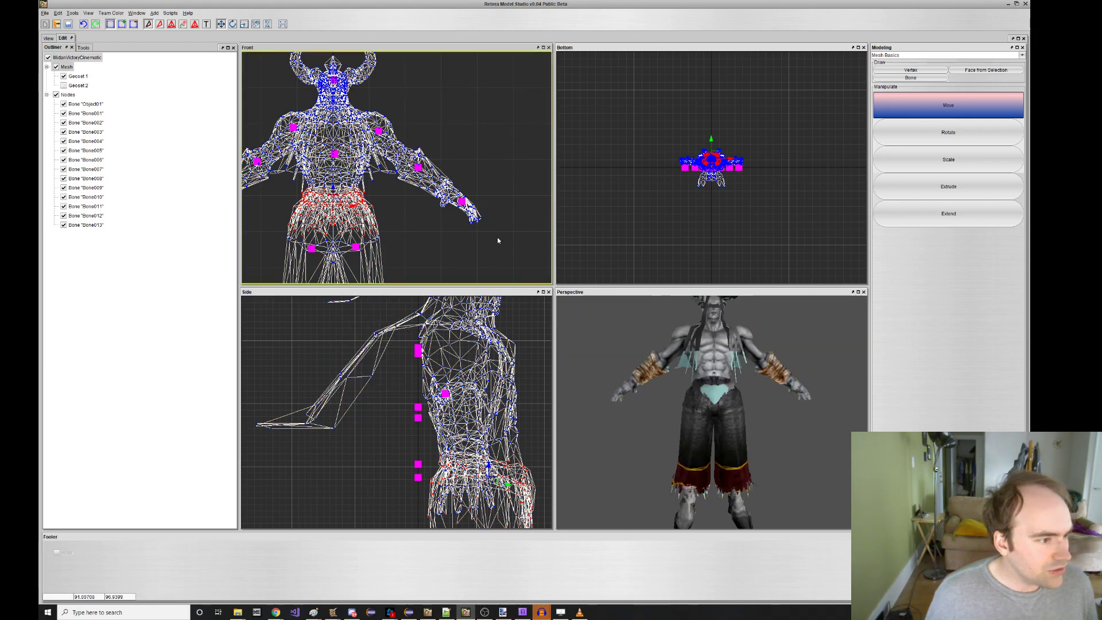
# Select the model's left hand bone together with all the hand vertices in the Front view.
pyautogui.moveTo(438, 183); pyautogui.dragTo(445, 188)
pyautogui.scroll(6, 445, 189)
pyautogui.press('shift')
pyautogui.keyDown('shift'); pyautogui.moveTo(460, 234); pyautogui.dragTo(445, 213); pyautogui.keyUp('shift')
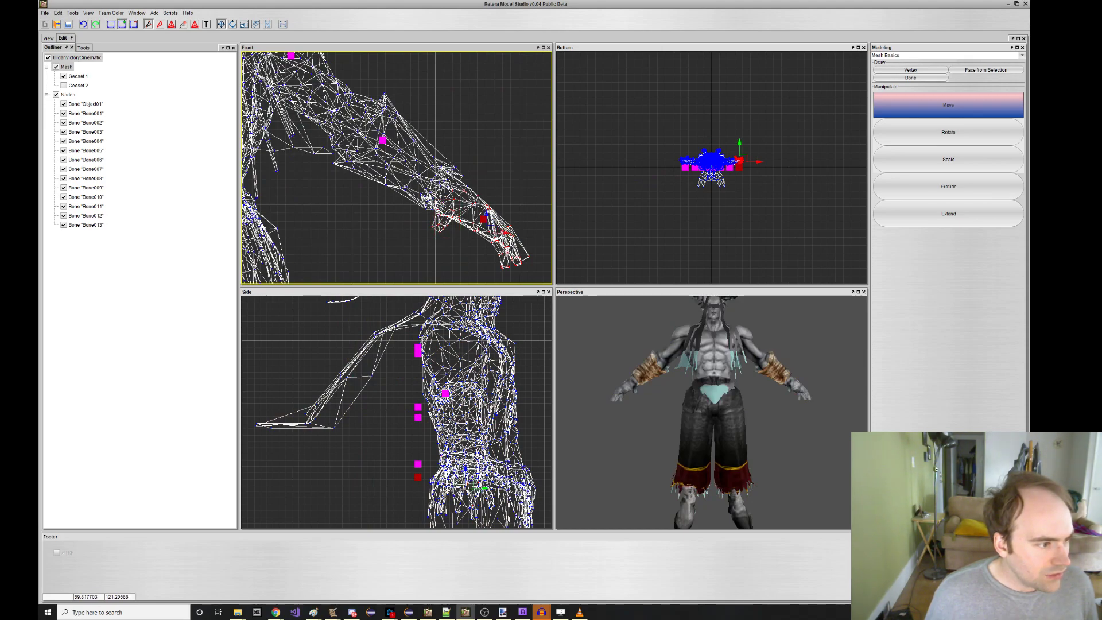
pyautogui.scroll(2, 448, 206)
pyautogui.scroll(-4, 453, 192)
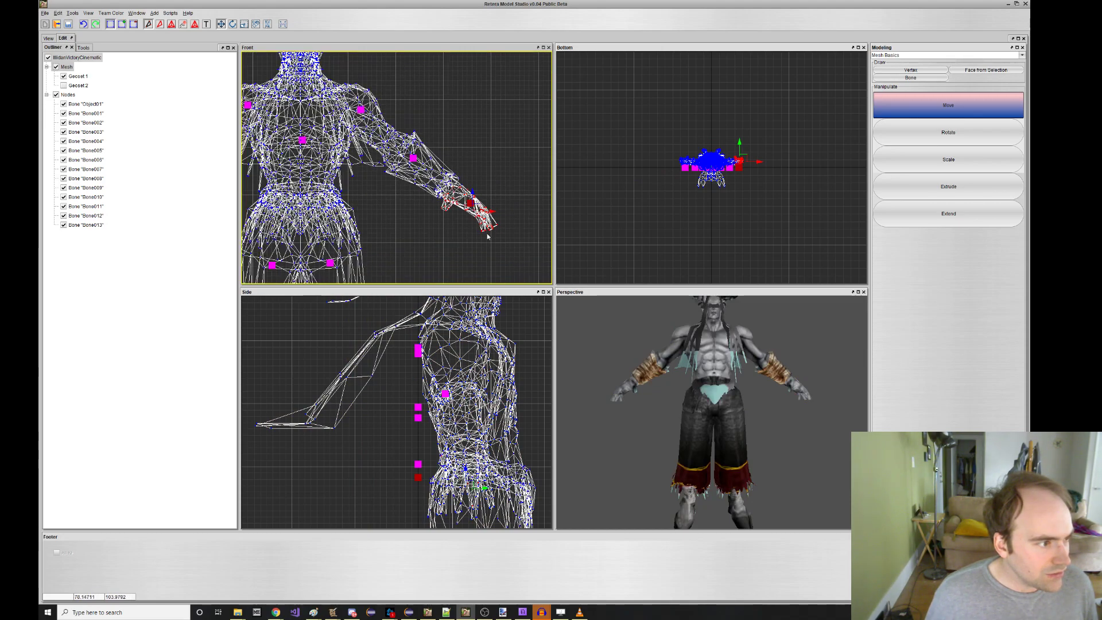
# Select the model's left arm vertices up to the shoulder with the shoulder bone, leaving the elbow and hand bones out of the selection.
pyautogui.moveTo(386, 123); pyautogui.dragTo(385, 122)
pyautogui.scroll(3, 384, 121)
pyautogui.moveTo(392, 146); pyautogui.dragTo(422, 185, button='middle')
pyautogui.moveTo(472, 236); pyautogui.dragTo(418, 127)
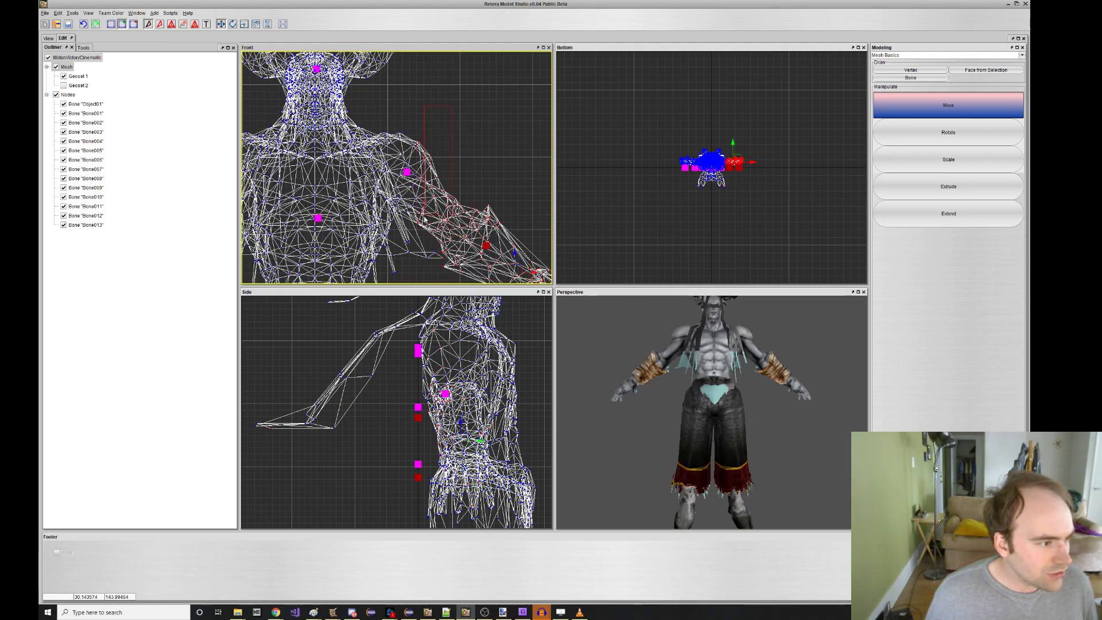
pyautogui.moveTo(425, 220); pyautogui.dragTo(404, 223)
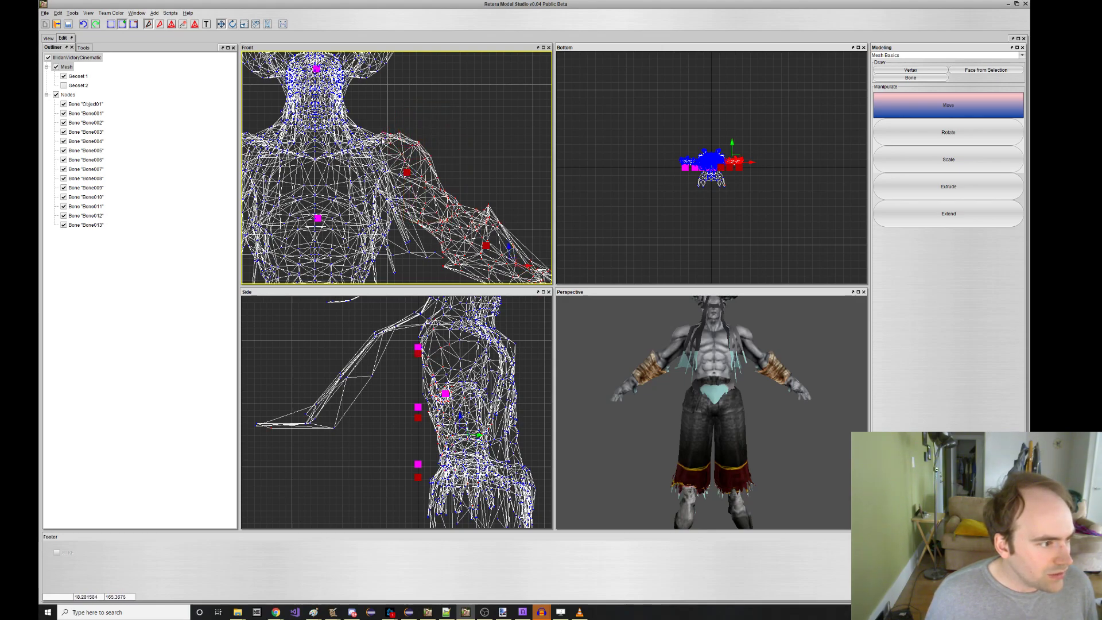
pyautogui.scroll(-4, 355, 92)
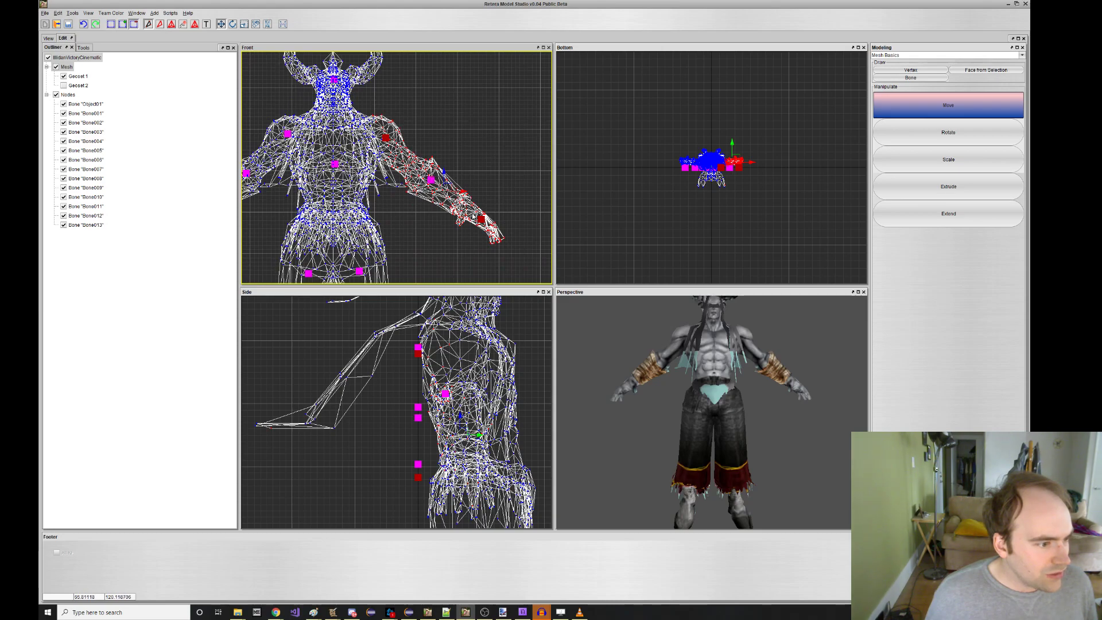
pyautogui.keyDown('ctrl'); pyautogui.click(478, 217); pyautogui.keyUp('ctrl')
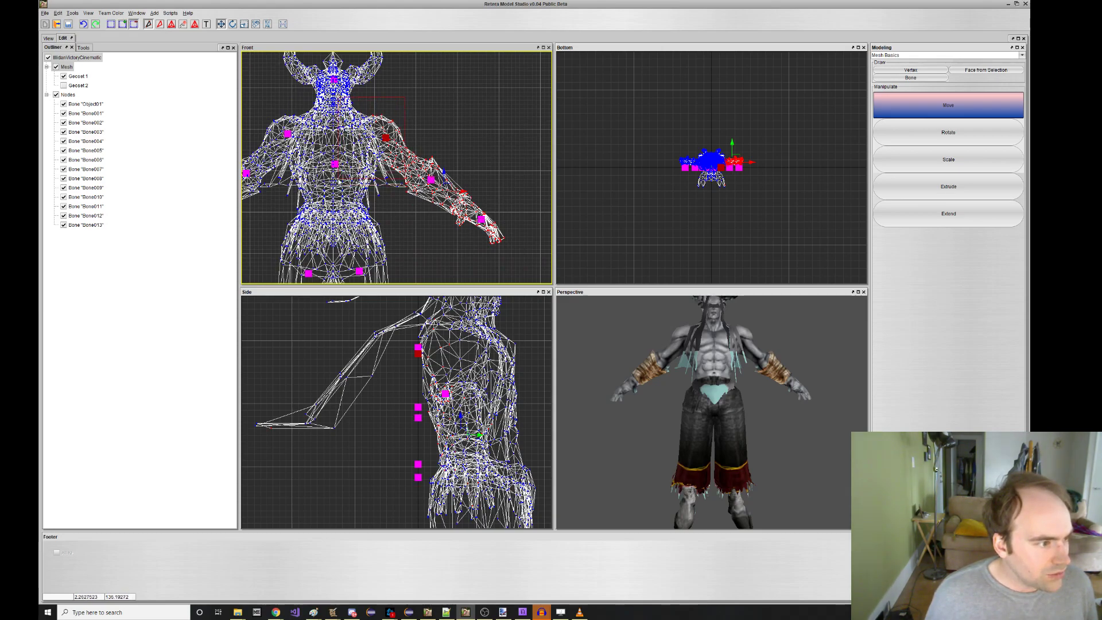
# Narrow the selection to the left forearm and hand vertices and include the left elbow bone.
pyautogui.scroll(5, 466, 190)
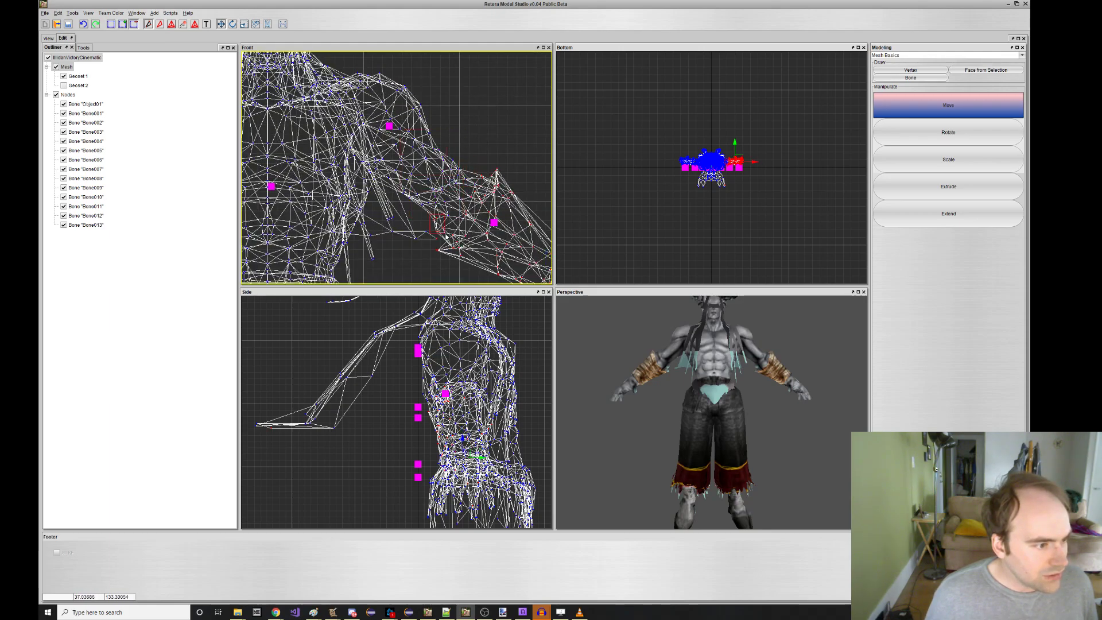
pyautogui.click(494, 223)
pyautogui.scroll(-3, 420, 189)
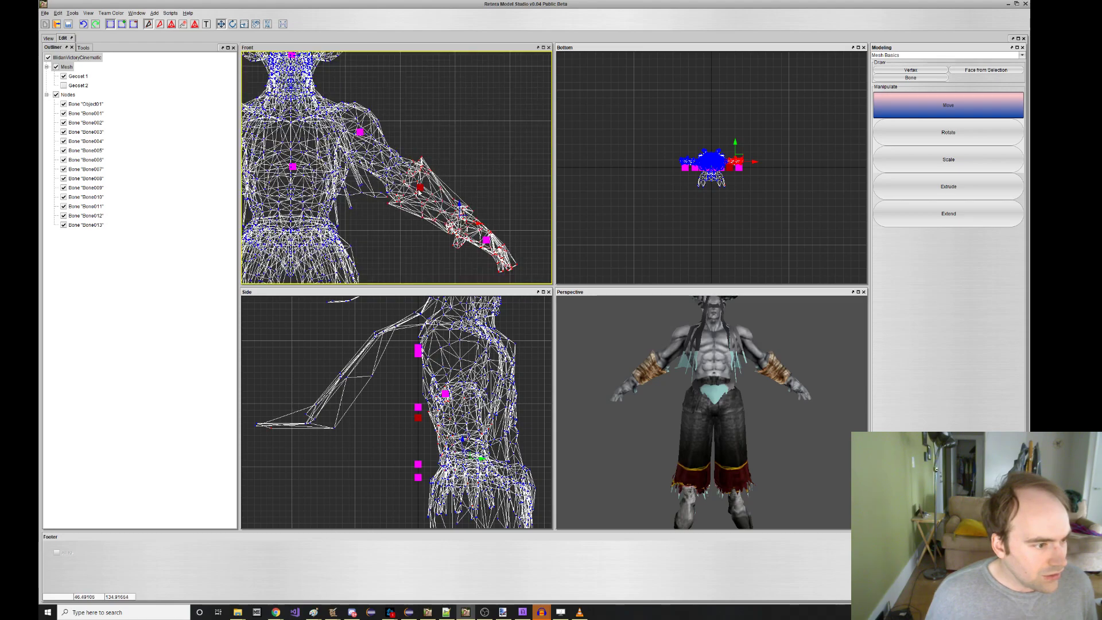
# Remove the forearm vertices from the selection, leaving the left hand vertices, and include the left hand bone.
pyautogui.scroll(3, 482, 225)
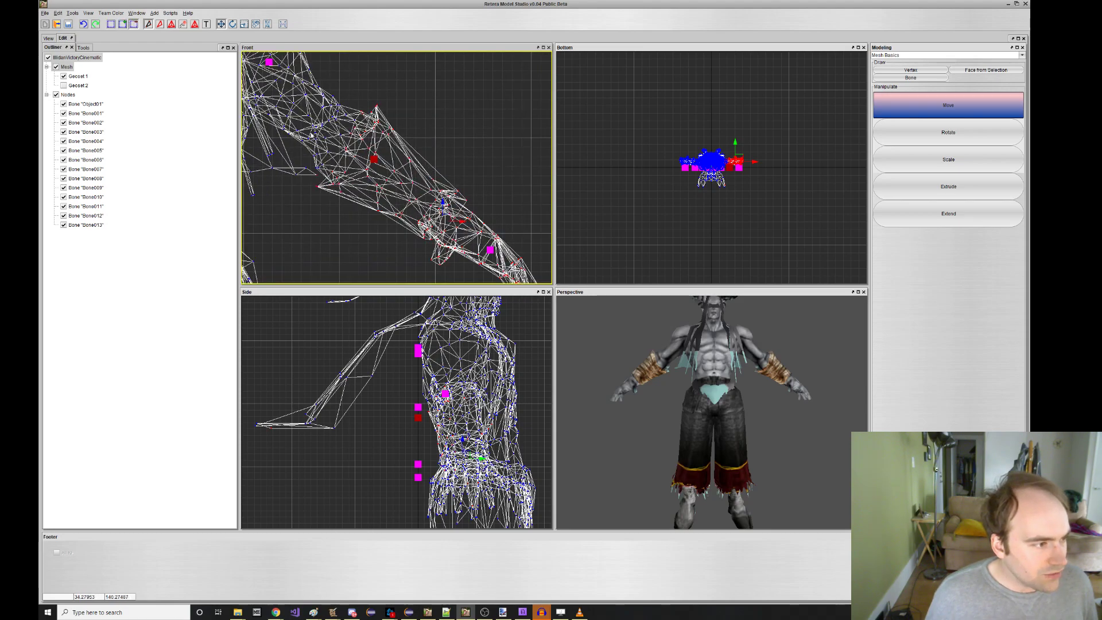
pyautogui.moveTo(400, 242); pyautogui.dragTo(406, 248)
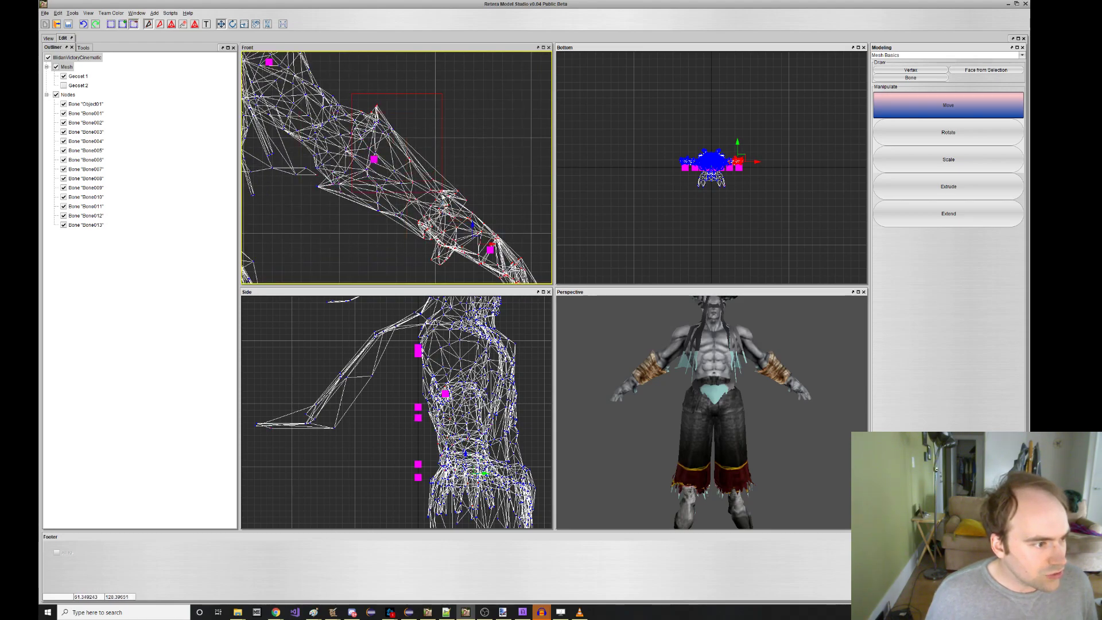
pyautogui.scroll(2, 462, 183)
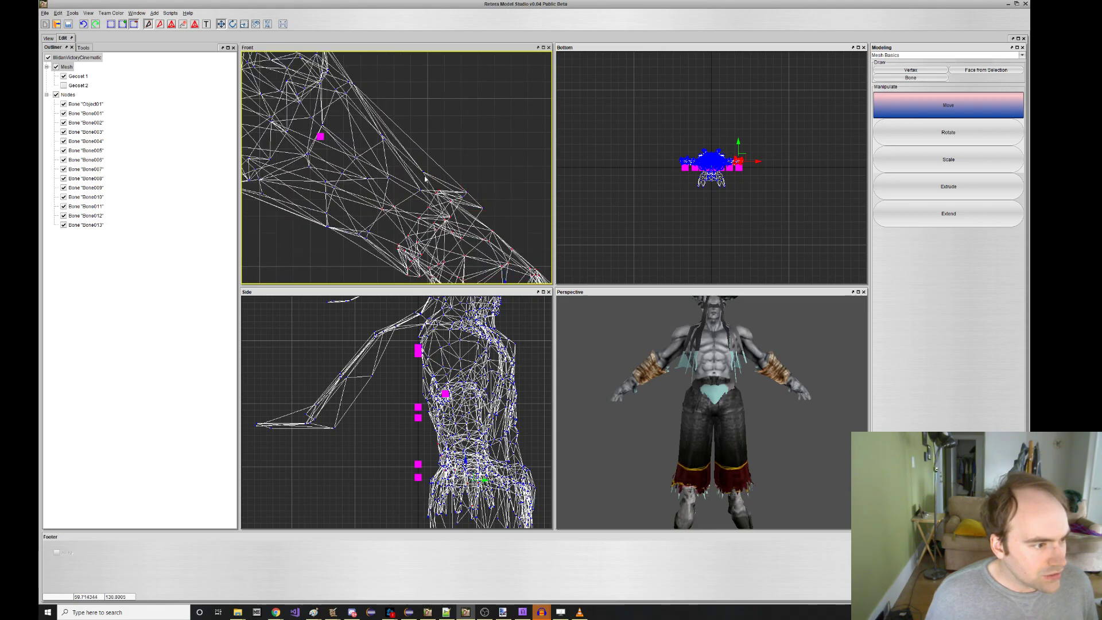
pyautogui.scroll(-2, 461, 239)
pyautogui.moveTo(461, 239); pyautogui.dragTo(443, 186, button='middle')
pyautogui.keyDown('ctrl'); pyautogui.moveTo(375, 182); pyautogui.dragTo(414, 223); pyautogui.keyUp('ctrl')
pyautogui.scroll(-1, 462, 210)
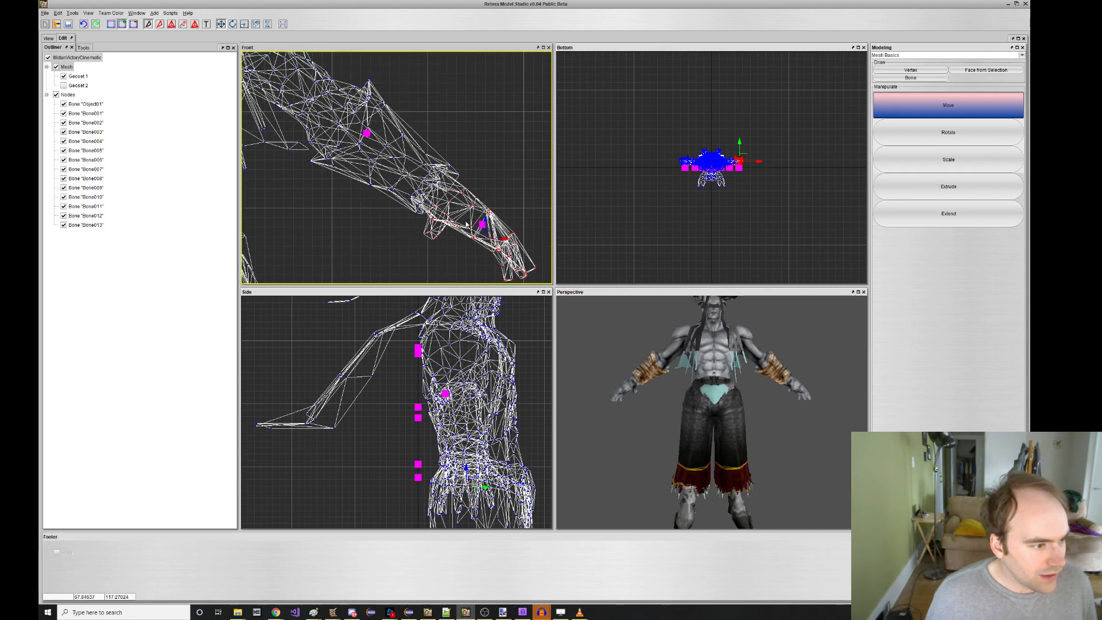
pyautogui.click(481, 225)
pyautogui.scroll(-2, 474, 226)
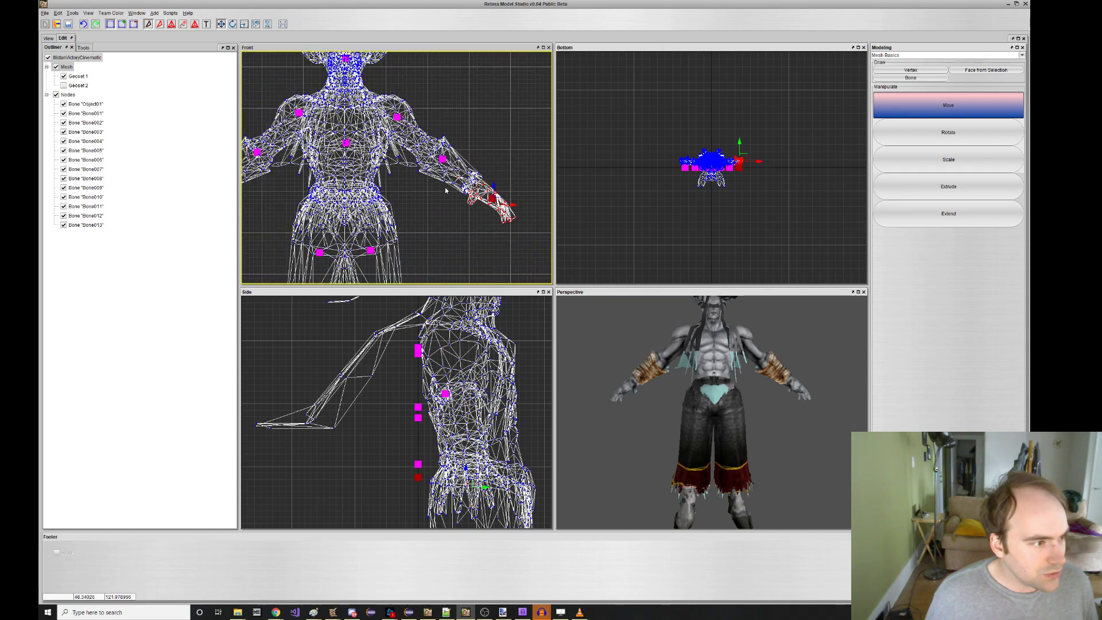
pyautogui.scroll(-4, 446, 190)
pyautogui.keyDown('shift'); pyautogui.moveTo(498, 138); pyautogui.dragTo(411, 225); pyautogui.keyUp('shift')
pyautogui.moveTo(426, 230); pyautogui.dragTo(434, 174, button='middle')
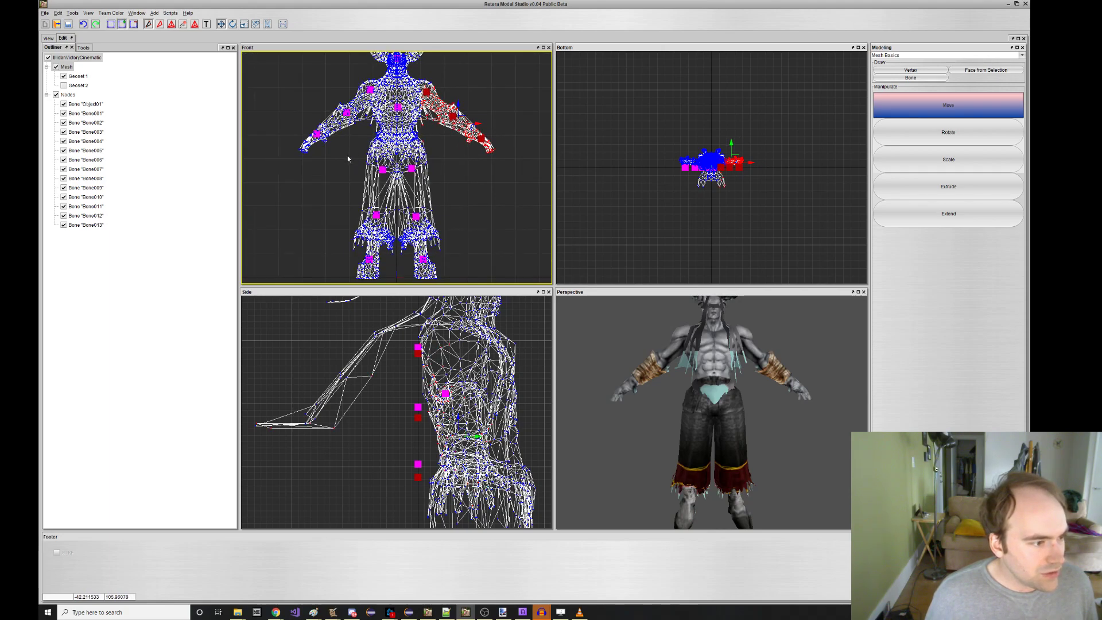
pyautogui.keyDown('shift'); pyautogui.moveTo(353, 152); pyautogui.dragTo(442, 252); pyautogui.keyUp('shift')
pyautogui.rightClick(461, 224)
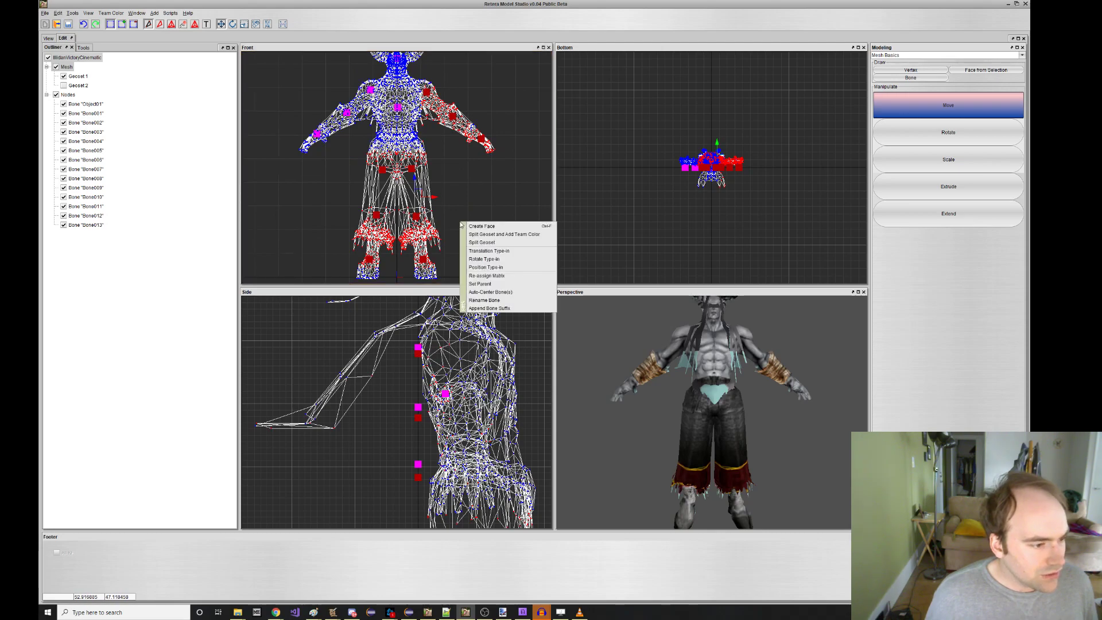
pyautogui.scroll(-3, 459, 221)
pyautogui.click(457, 212)
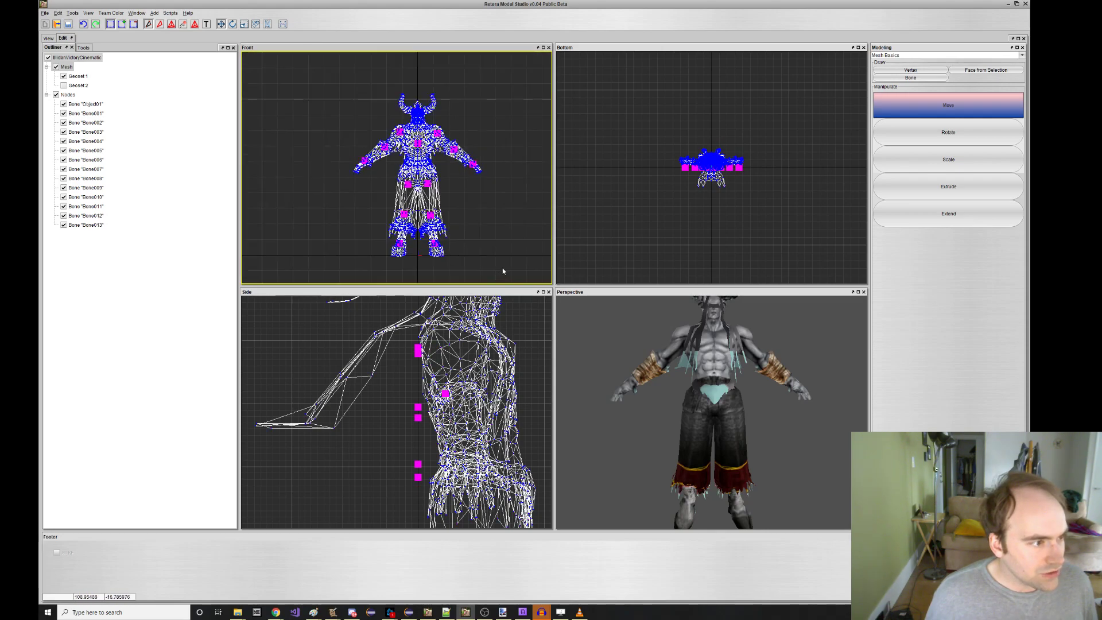
# Select the whole body mesh with its left arm and leg bones and auto-center the selected bones.
pyautogui.hotkey('ctrl', 'a')
pyautogui.scroll(3, 421, 133)
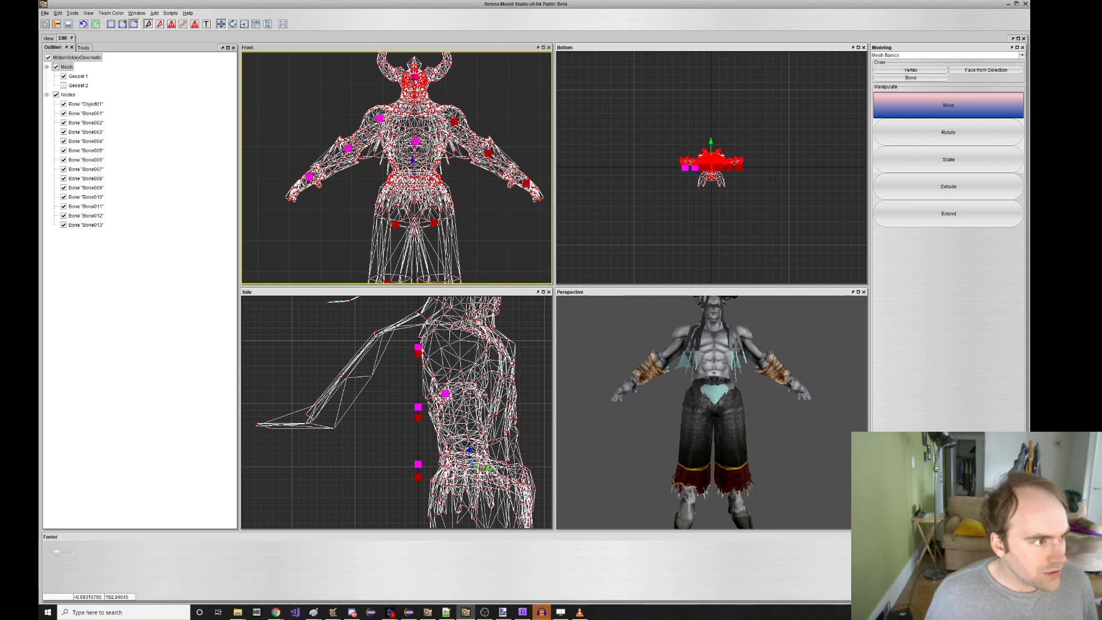
pyautogui.rightClick(487, 195)
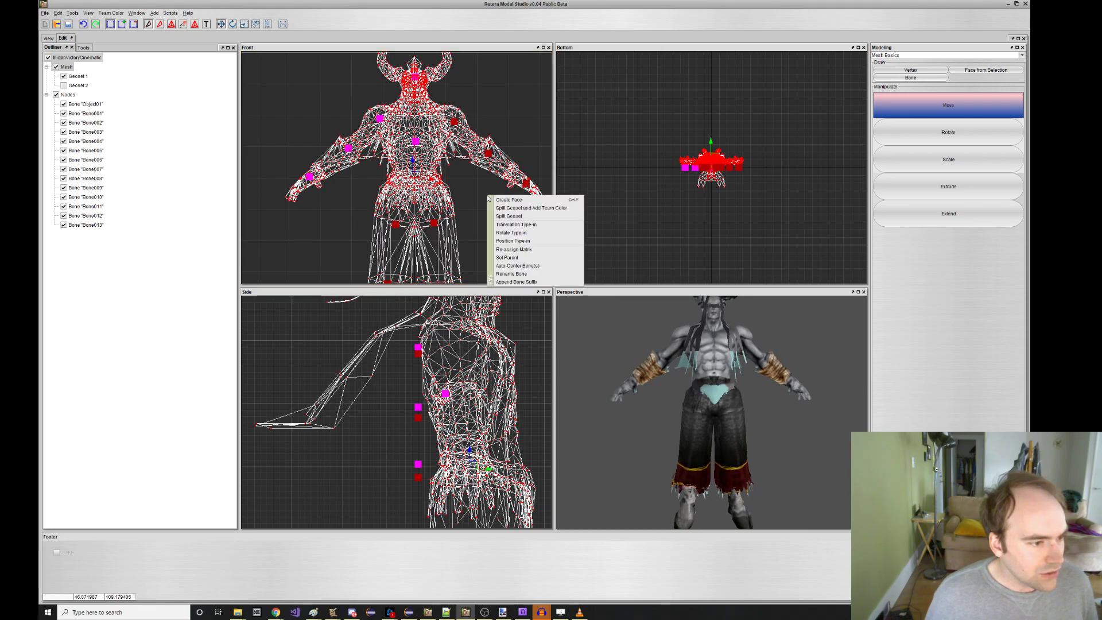
pyautogui.click(520, 266)
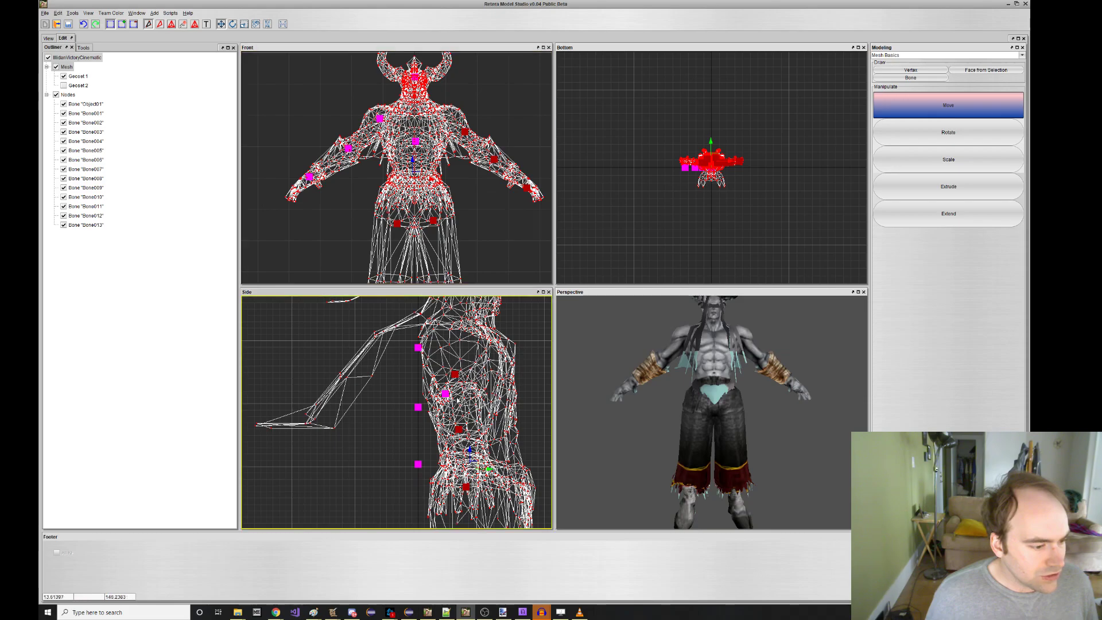
pyautogui.moveTo(466, 394); pyautogui.dragTo(444, 356, button='middle')
pyautogui.scroll(-2, 438, 353)
pyautogui.moveTo(483, 432); pyautogui.dragTo(464, 362, button='middle')
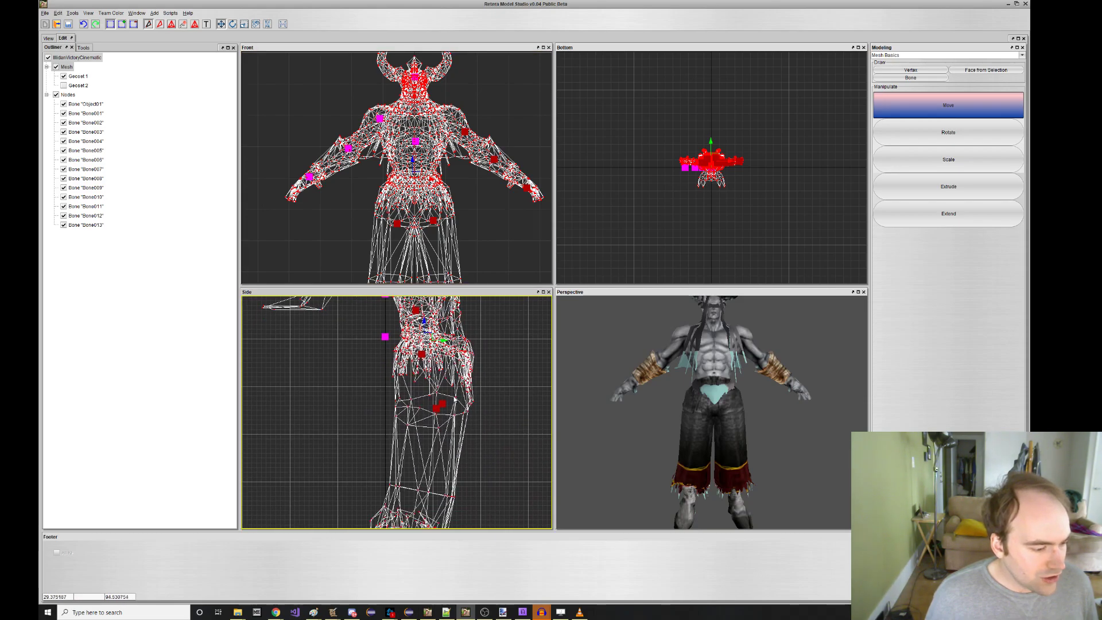
# Raise the model's right thigh bone slightly to bring it closer in height to the left thigh bone.
pyautogui.scroll(-3, 451, 396)
pyautogui.scroll(1, 437, 281)
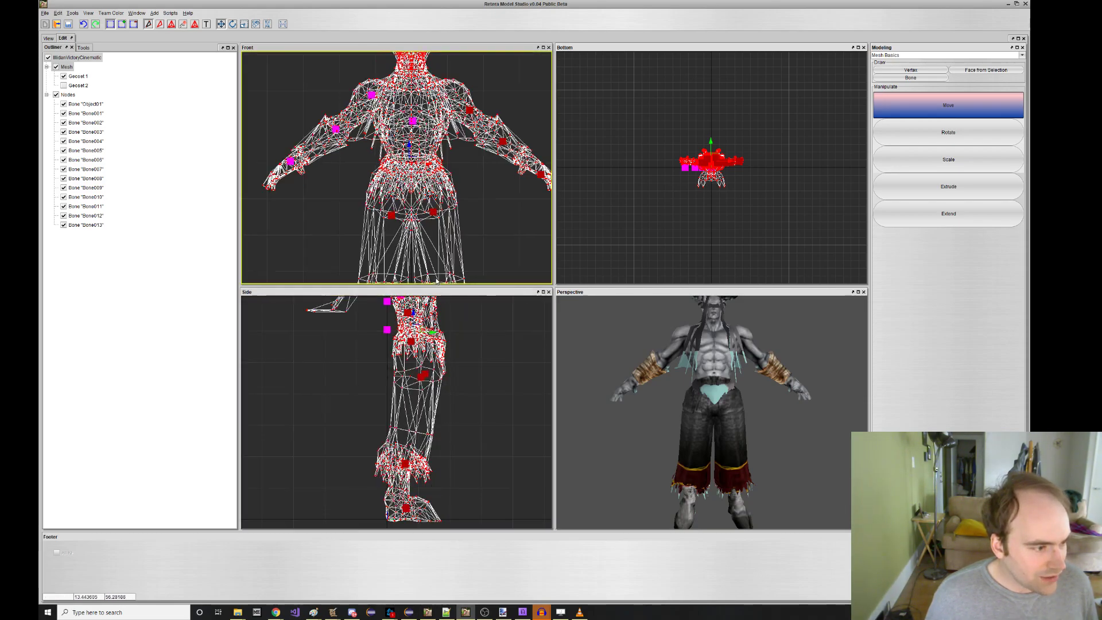
pyautogui.scroll(2, 397, 219)
pyautogui.click(389, 214)
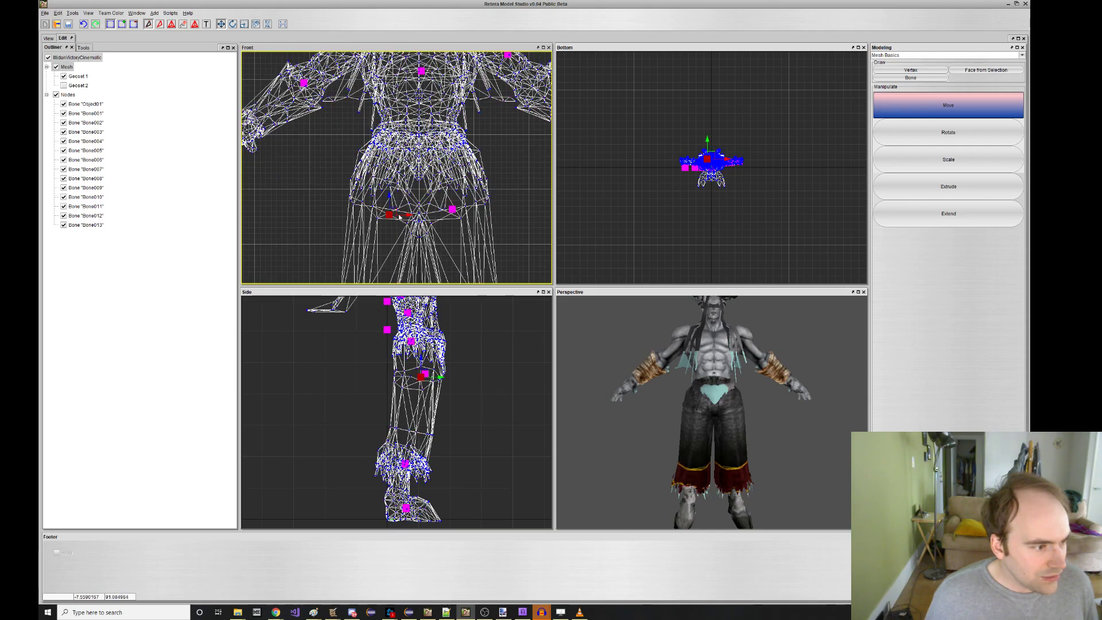
pyautogui.scroll(2, 385, 203)
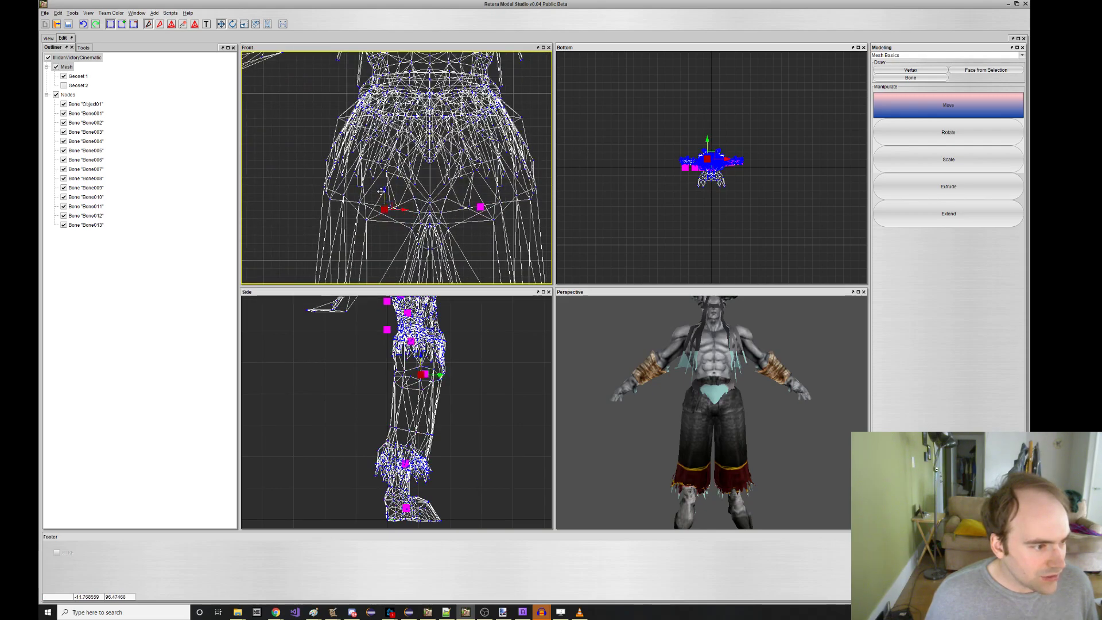
# Move the left and right foot bones up to ankle height on the mesh.
pyautogui.scroll(-3, 381, 191)
pyautogui.scroll(4, 443, 212)
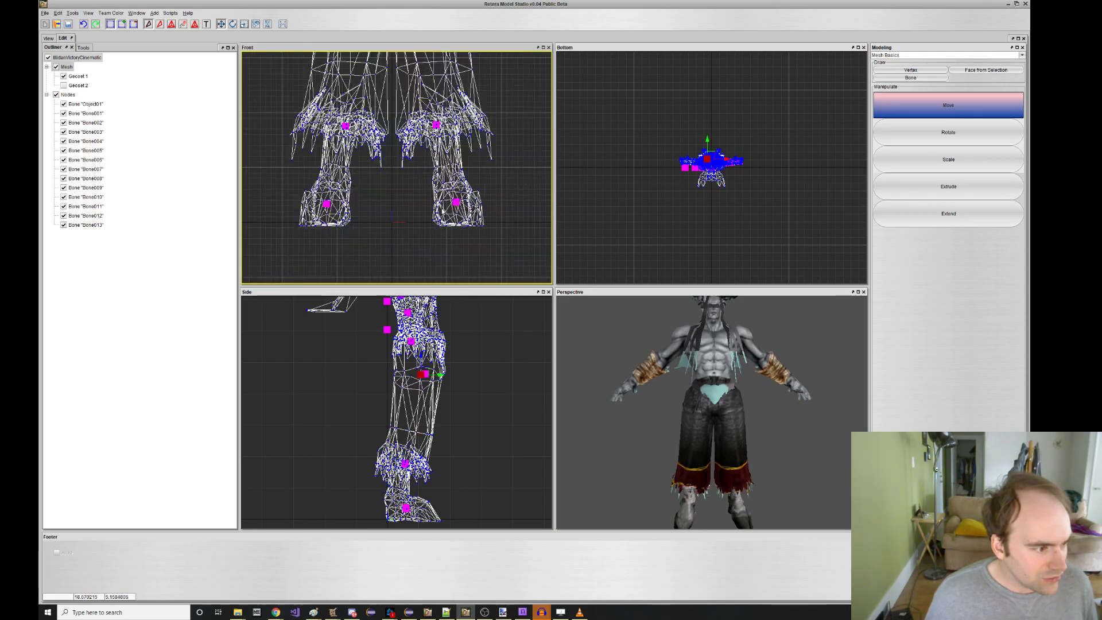
pyautogui.scroll(1, 443, 211)
pyautogui.click(458, 201)
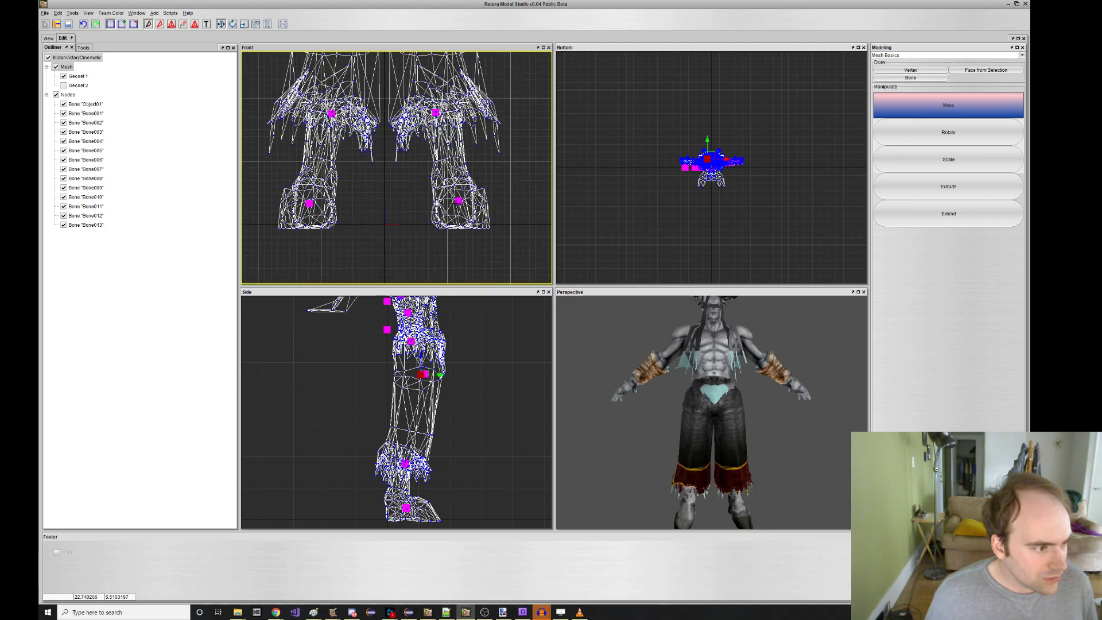
pyautogui.moveTo(459, 196); pyautogui.dragTo(458, 188)
pyautogui.click(311, 202)
pyautogui.moveTo(310, 188); pyautogui.dragTo(310, 172)
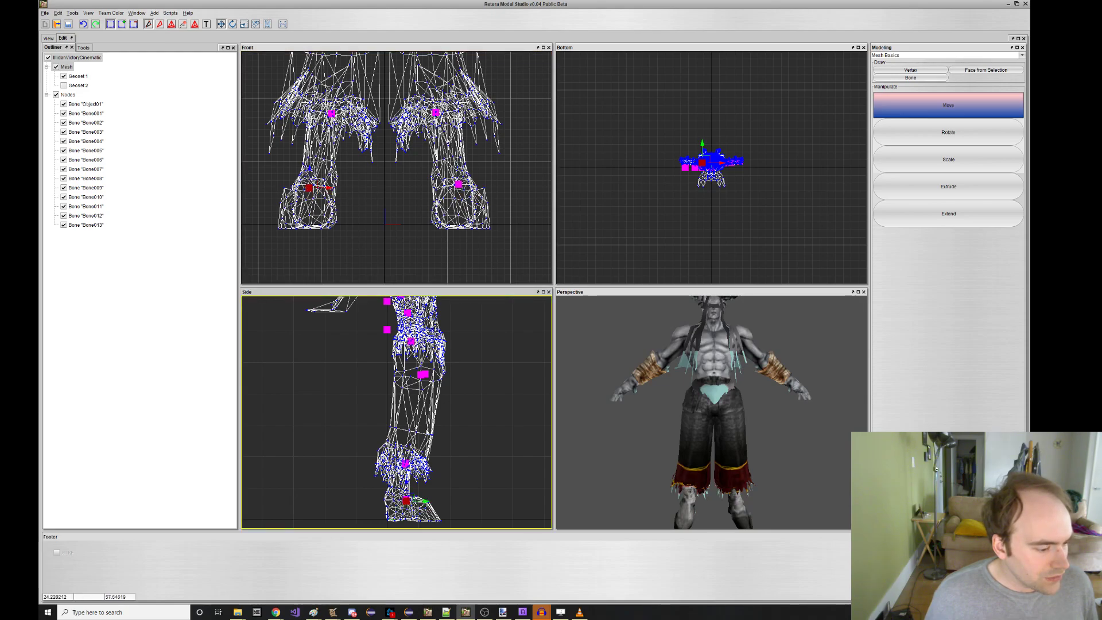
# Select the head, horn and neck vertices together with the head bone.
pyautogui.scroll(-3, 425, 433)
pyautogui.scroll(-1, 424, 431)
pyautogui.moveTo(425, 431); pyautogui.dragTo(426, 484, button='middle')
pyautogui.moveTo(422, 190); pyautogui.dragTo(436, 342, button='middle')
pyautogui.moveTo(404, 189); pyautogui.dragTo(426, 290, button='middle')
pyautogui.moveTo(414, 57); pyautogui.dragTo(415, 292, button='middle')
pyautogui.moveTo(336, 81); pyautogui.dragTo(522, 194)
pyautogui.scroll(3, 414, 178)
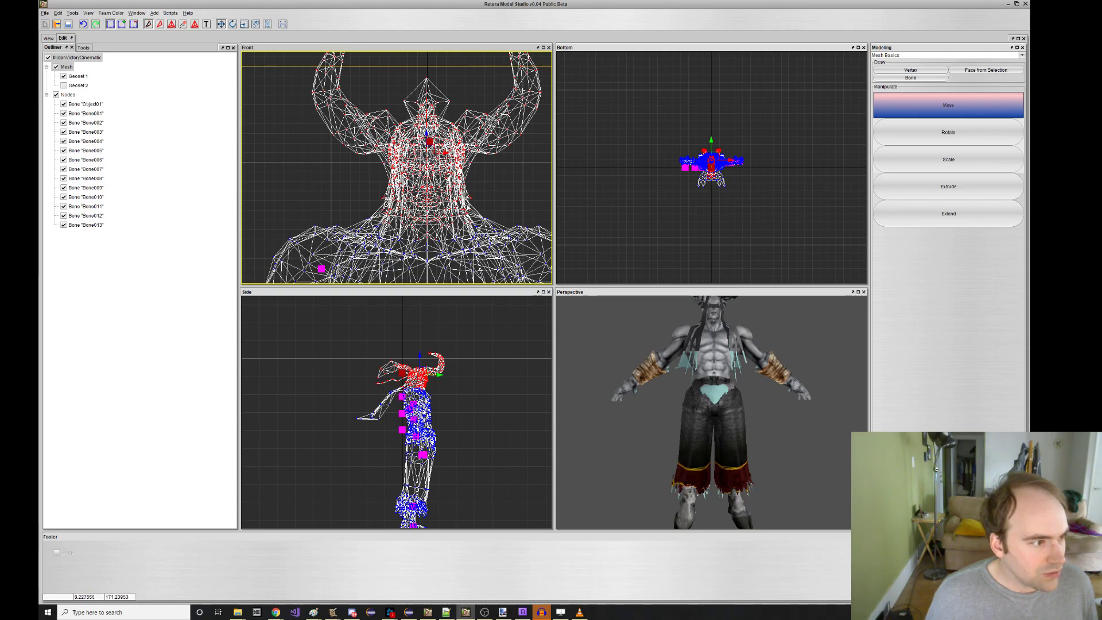
# Select the model's right arm vertices up to the shoulder with the shoulder bone, leaving the elbow and hand bones out of the selection.
pyautogui.scroll(-3, 315, 119)
pyautogui.scroll(5, 316, 120)
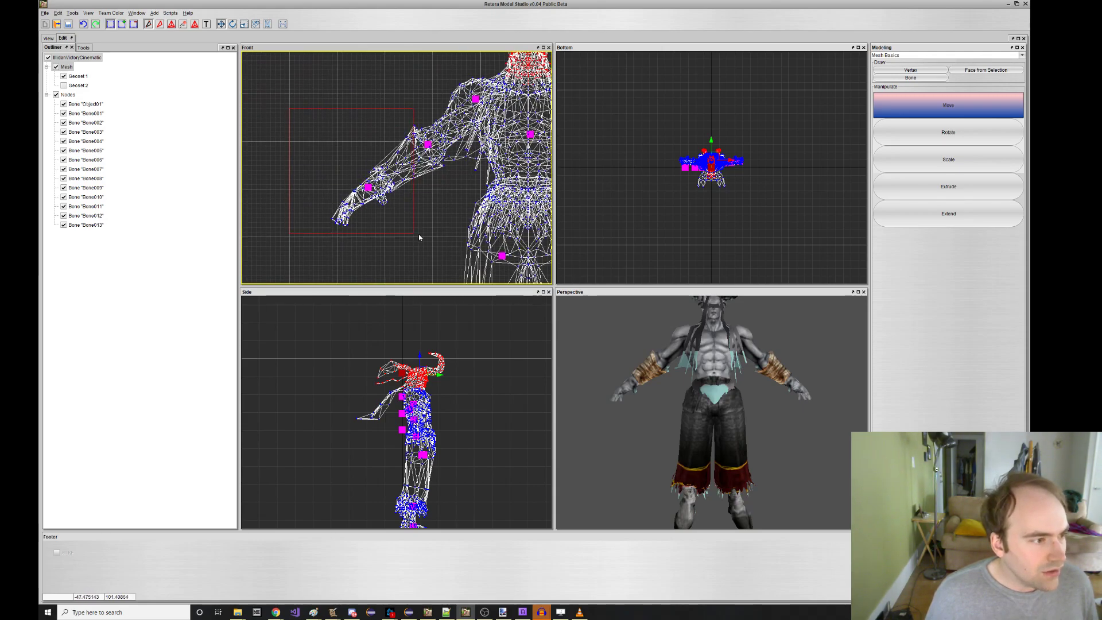
pyautogui.moveTo(422, 237); pyautogui.dragTo(422, 236)
pyautogui.scroll(4, 428, 229)
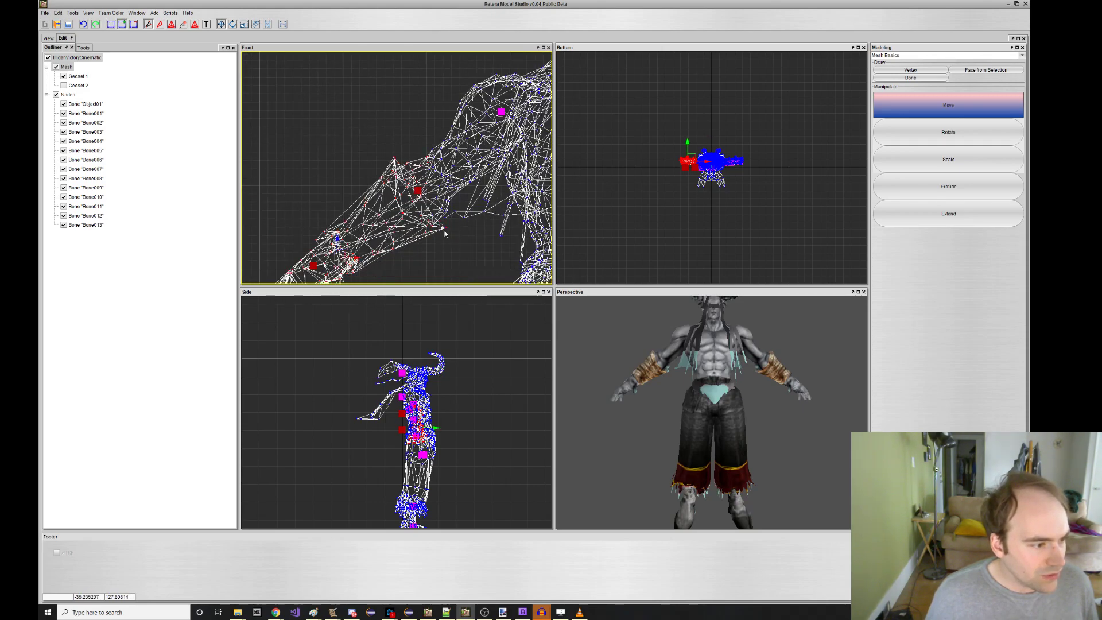
pyautogui.moveTo(406, 138); pyautogui.dragTo(471, 186)
pyautogui.moveTo(467, 184); pyautogui.dragTo(441, 262, button='middle')
pyautogui.moveTo(398, 142); pyautogui.dragTo(470, 257)
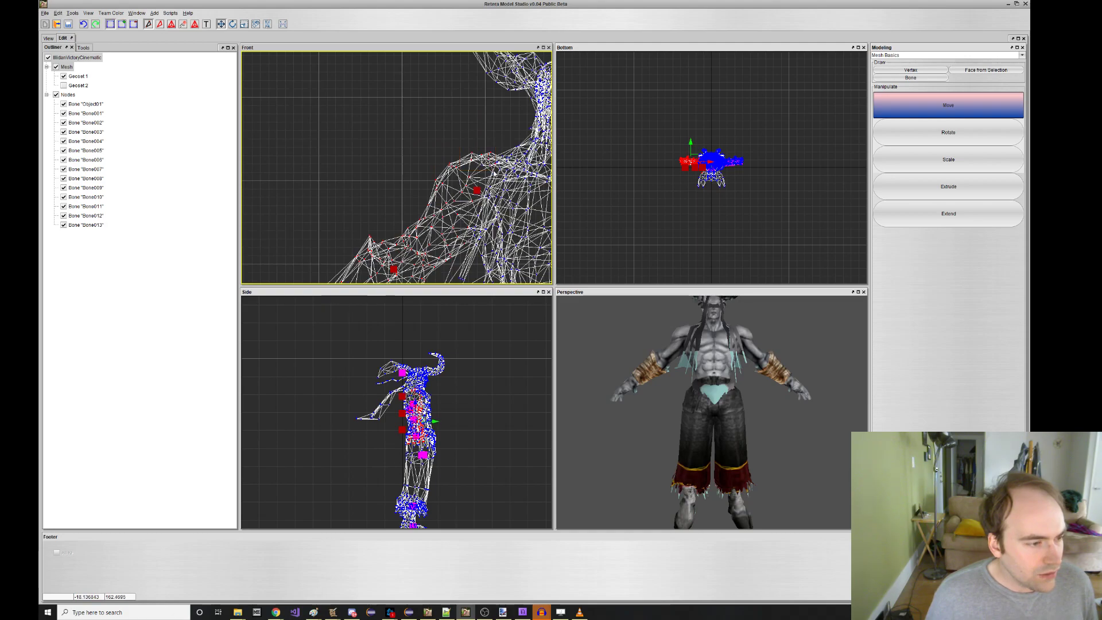
pyautogui.scroll(-2, 496, 174)
pyautogui.moveTo(445, 170); pyautogui.dragTo(447, 158, button='middle')
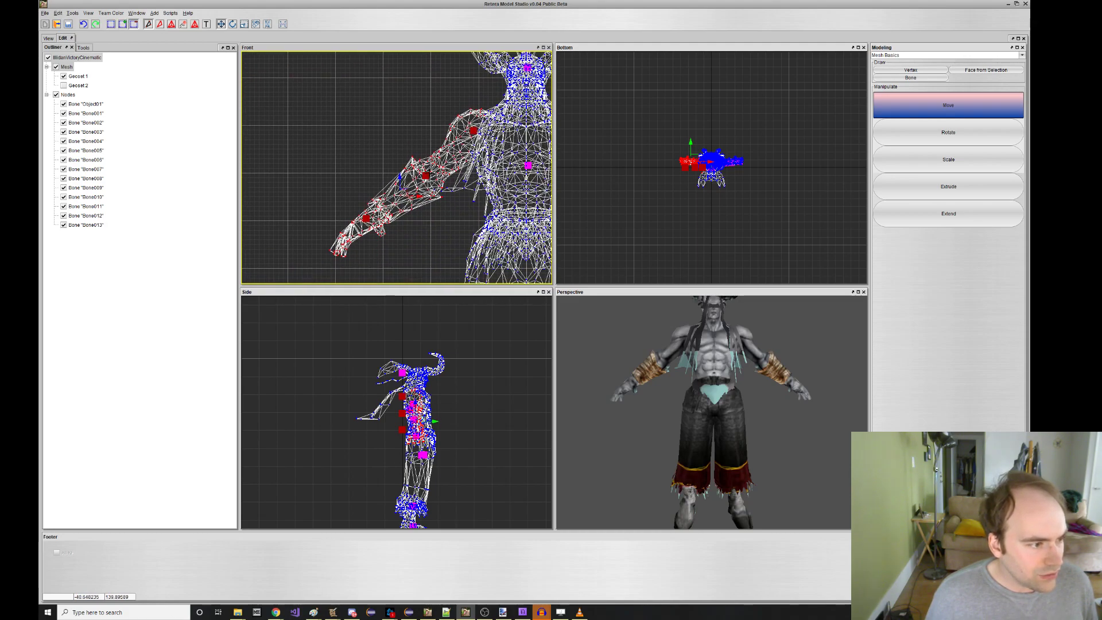
pyautogui.keyDown('ctrl'); pyautogui.click(366, 216); pyautogui.keyUp('ctrl')
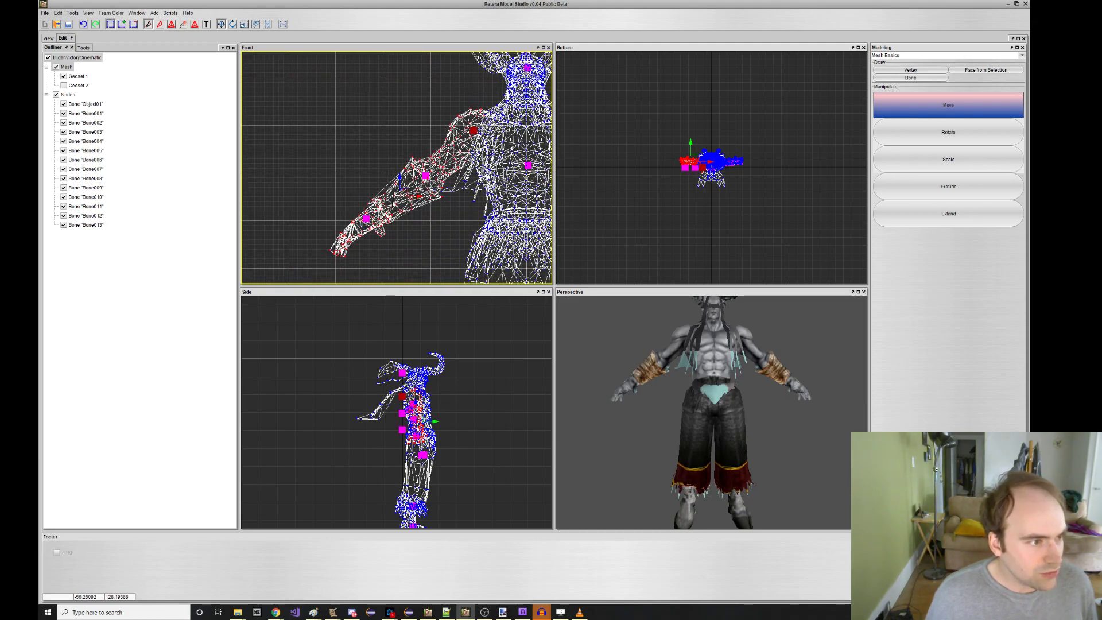
# Narrow the selection to the right forearm and hand vertices and include the right elbow bone.
pyautogui.scroll(2, 437, 132)
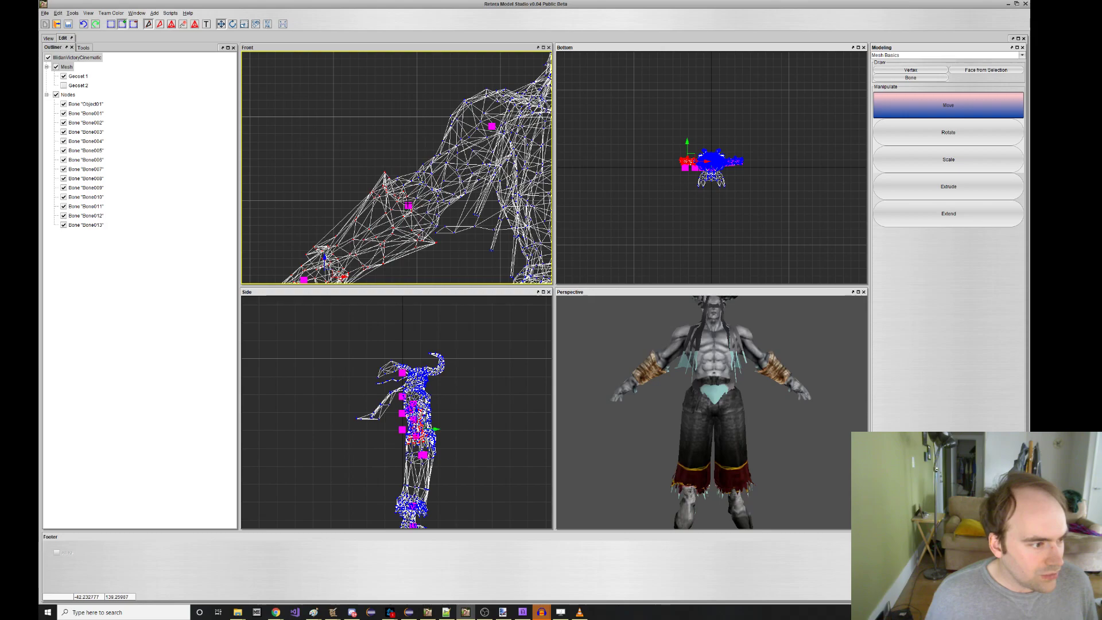
pyautogui.keyDown('shift'); pyautogui.click(409, 205); pyautogui.keyUp('shift')
pyautogui.scroll(-2, 432, 220)
# Remove the forearm and stray wrist vertices from the selection, leaving the right hand vertices, and include the right hand bone.
pyautogui.moveTo(375, 193); pyautogui.dragTo(395, 135, button='middle')
pyautogui.moveTo(468, 199); pyautogui.dragTo(469, 200)
pyautogui.scroll(3, 410, 162)
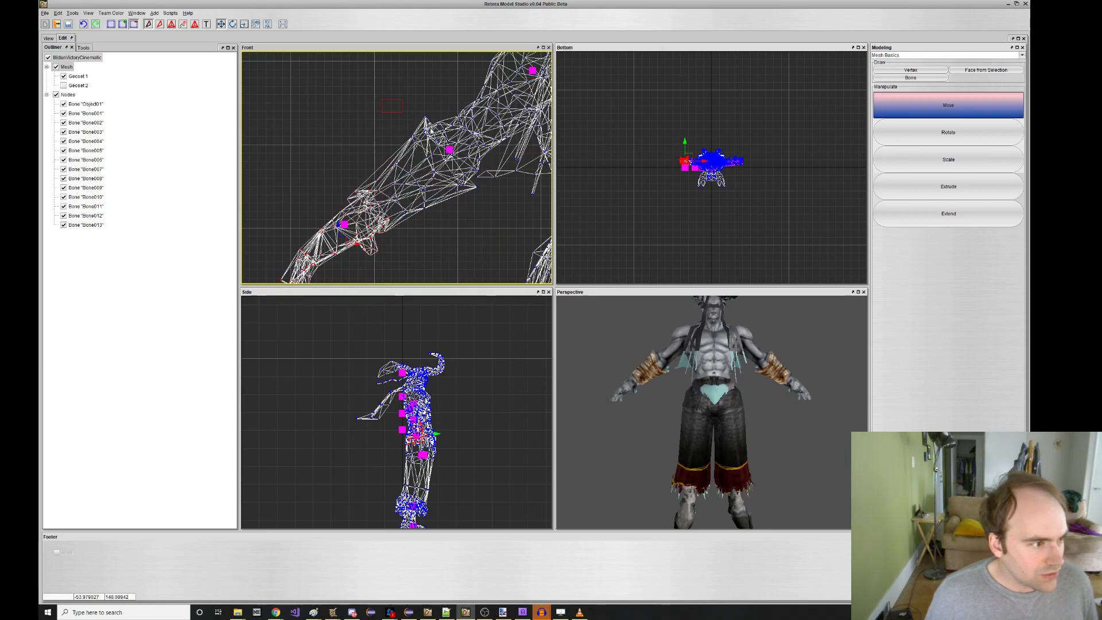
pyautogui.press('ctrl')
pyautogui.keyDown('shift'); pyautogui.click(344, 225); pyautogui.keyUp('shift')
pyautogui.scroll(2, 372, 218)
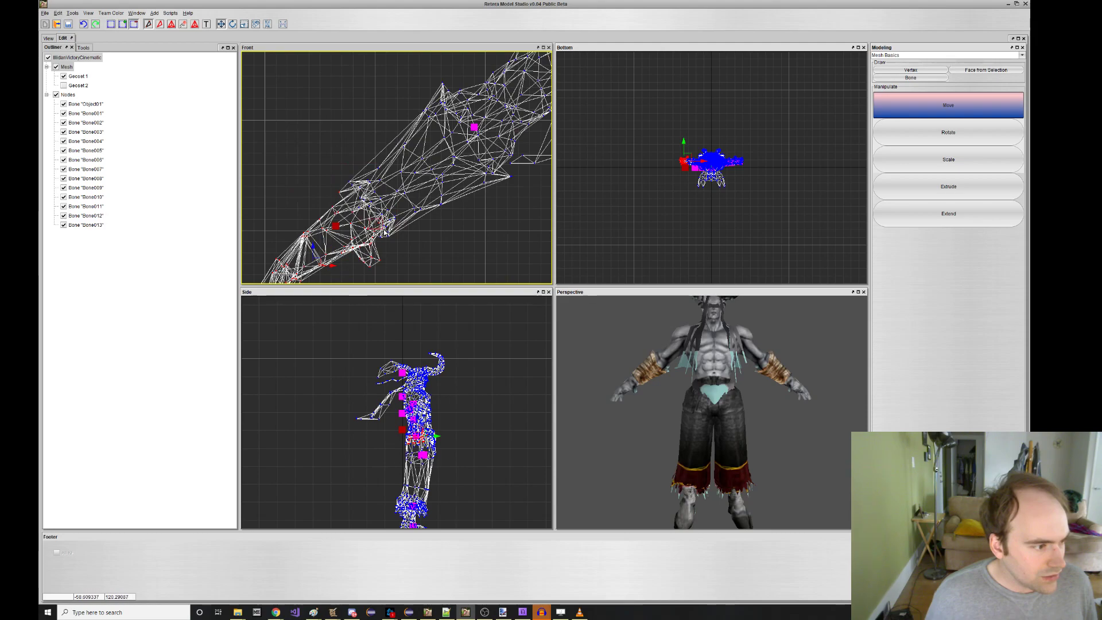
pyautogui.keyDown('ctrl'); pyautogui.click(388, 224); pyautogui.keyUp('ctrl')
pyautogui.scroll(-3, 389, 224)
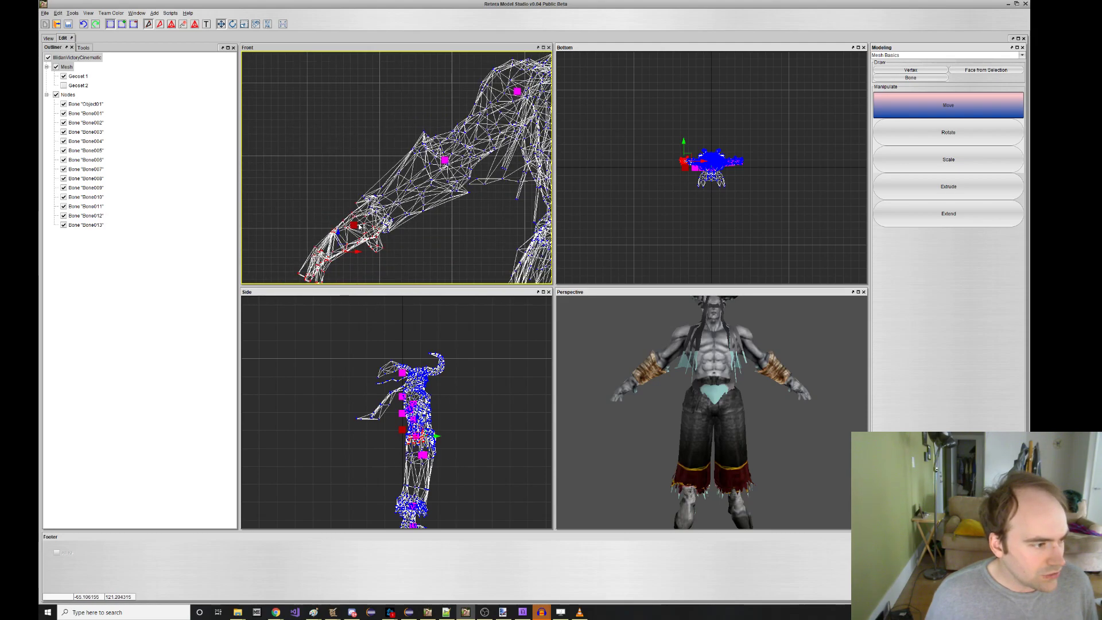
# Select only the right hand, elbow and shoulder bones, auto-center them on the mesh and clear the selection.
pyautogui.click(354, 225)
pyautogui.keyDown('shift'); pyautogui.click(446, 162); pyautogui.keyUp('shift')
pyautogui.keyDown('ctrl'); pyautogui.click(517, 91); pyautogui.keyUp('ctrl')
pyautogui.rightClick(519, 95)
pyautogui.click(541, 163)
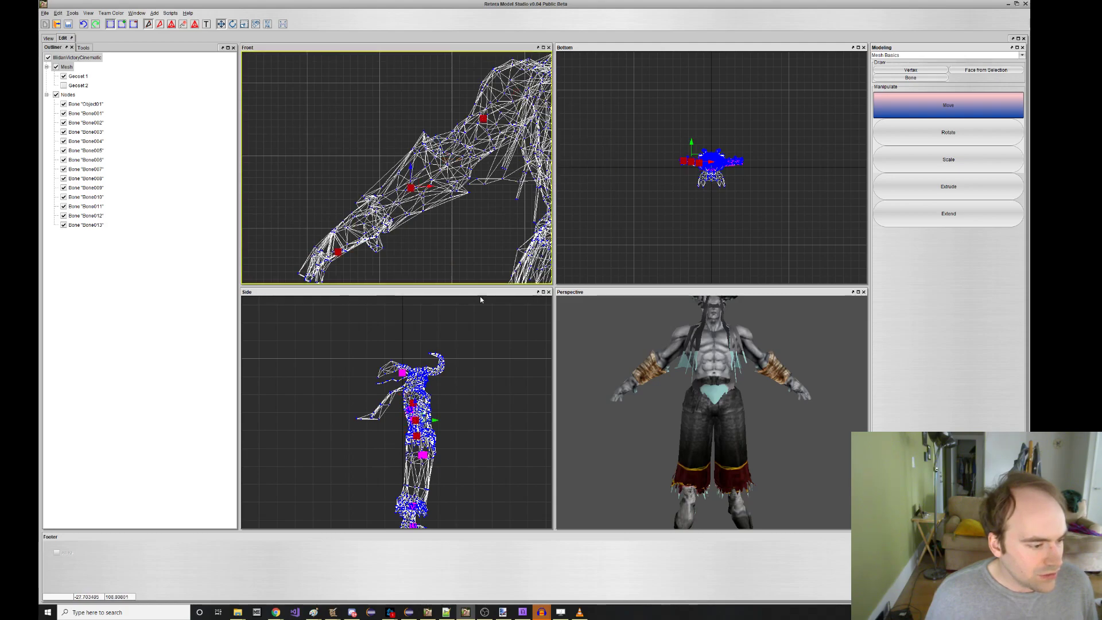
pyautogui.scroll(-3, 456, 226)
pyautogui.click(457, 234)
# Select the head bone and auto-center it on the mesh.
pyautogui.moveTo(598, 361)
pyautogui.mouseDown(button='middle')
pyautogui.moveTo(583, 358)
pyautogui.moveTo(604, 360)
pyautogui.mouseUp(button='middle')
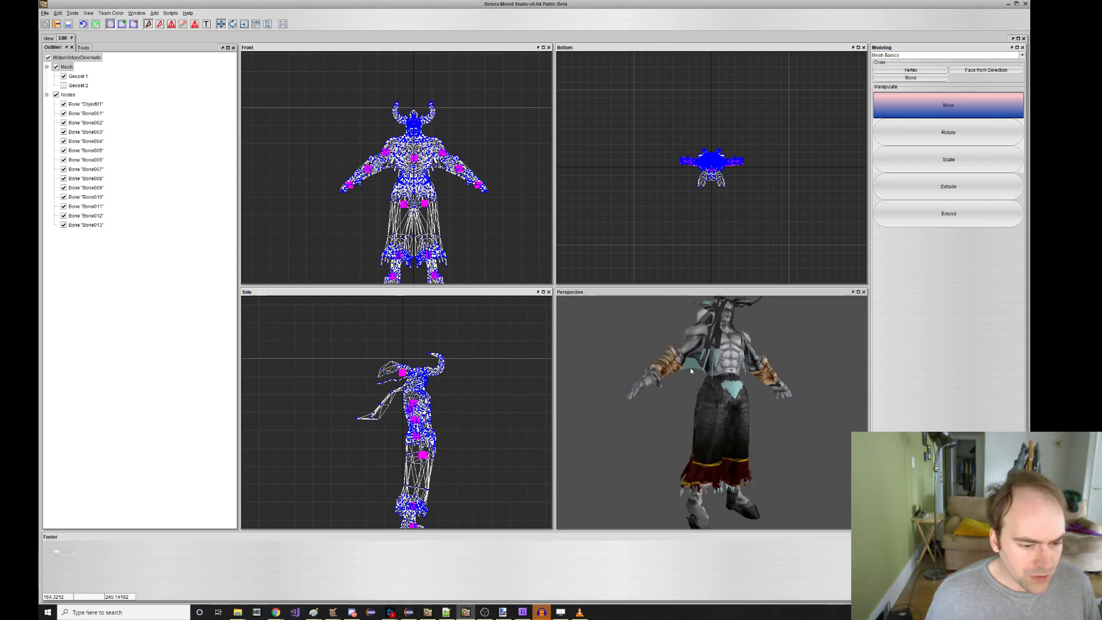
pyautogui.scroll(-2, 690, 368)
pyautogui.moveTo(660, 383); pyautogui.dragTo(635, 391, button='middle')
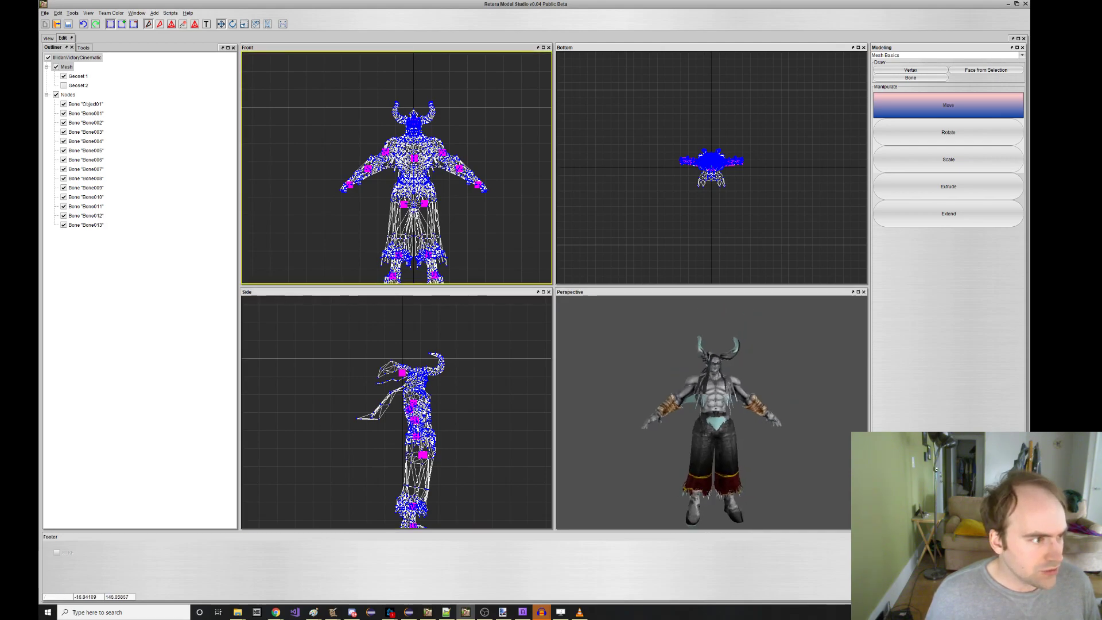
pyautogui.click(402, 372)
pyautogui.rightClick(401, 373)
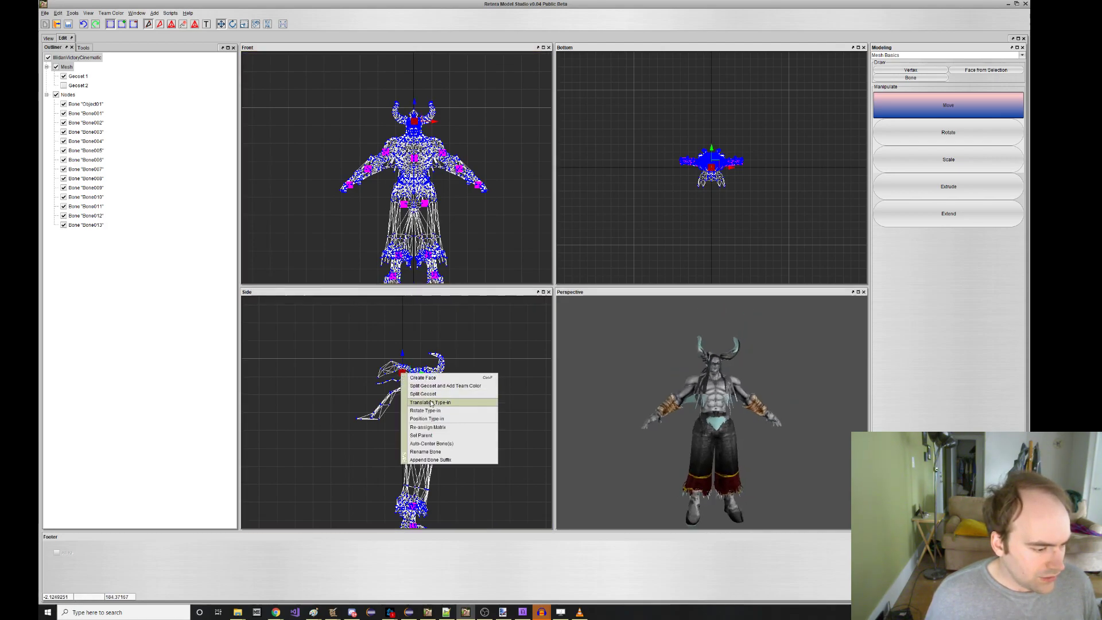
pyautogui.click(446, 445)
# Rename the selected head bone to Bone_Head.
pyautogui.scroll(4, 416, 374)
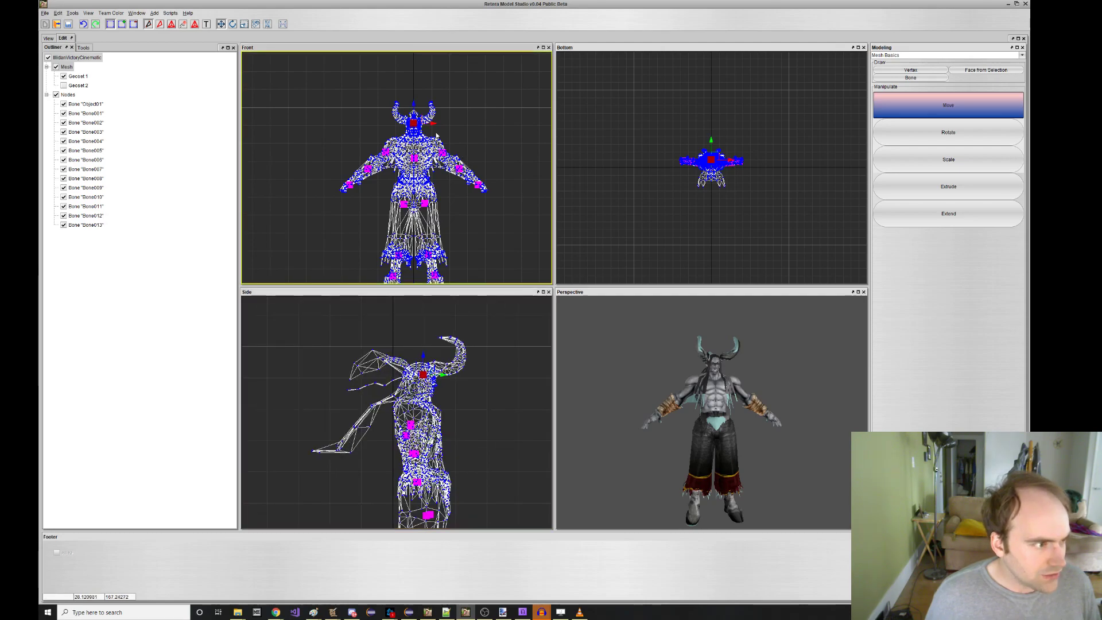
pyautogui.scroll(4, 451, 229)
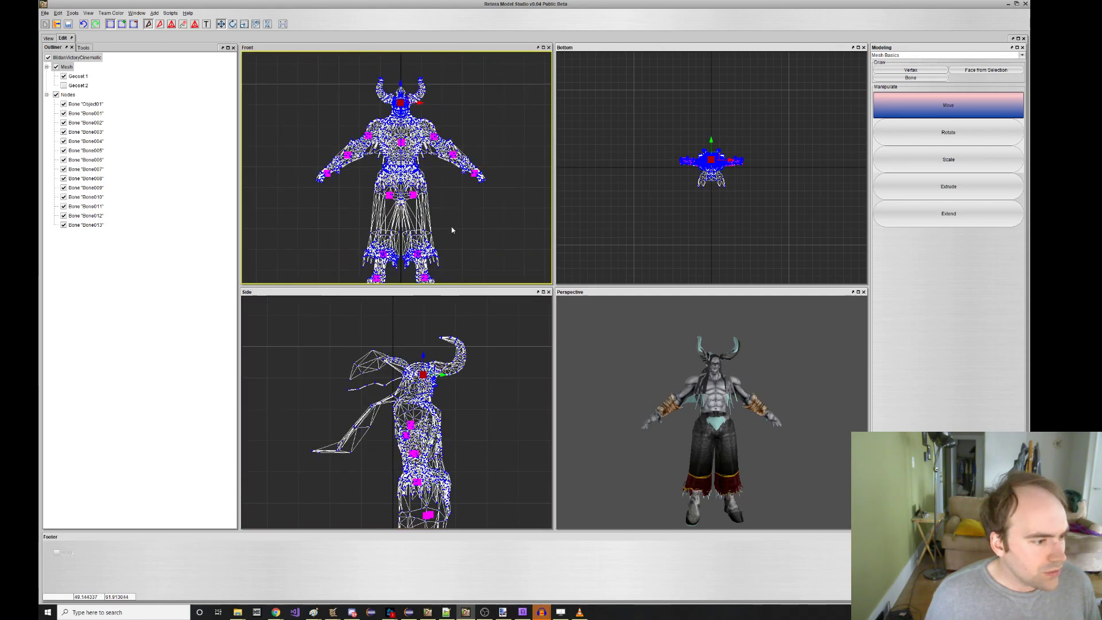
pyautogui.rightClick(452, 229)
pyautogui.click(486, 306)
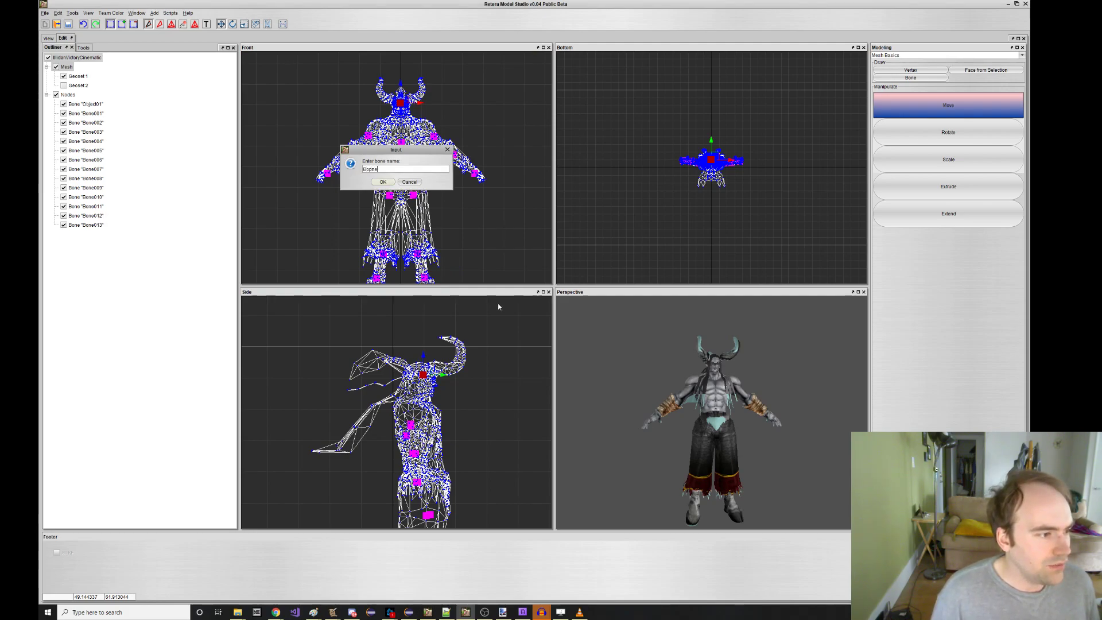
pyautogui.write('Bone_Hea')
pyautogui.press('Return')
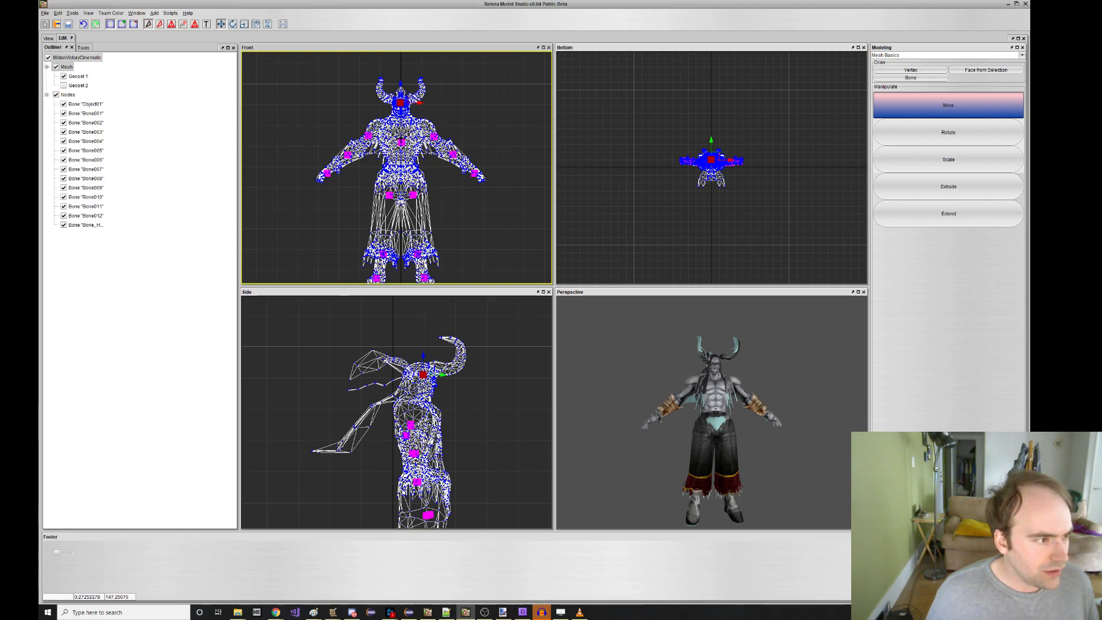
pyautogui.click(400, 142)
pyautogui.rightClick(404, 141)
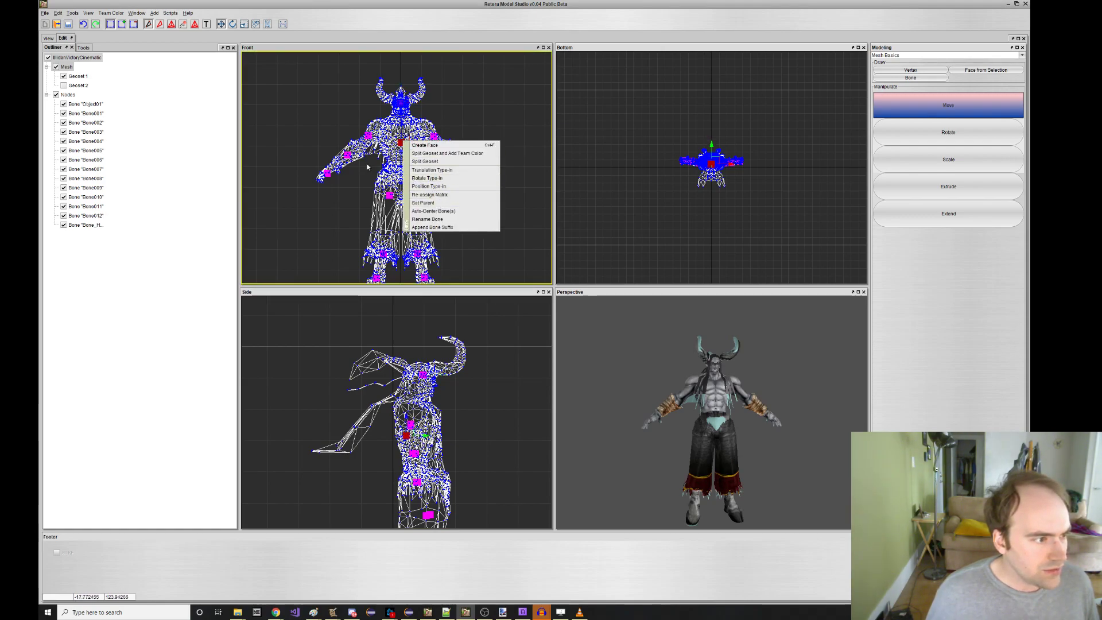
pyautogui.click(380, 150)
pyautogui.scroll(4, 380, 150)
pyautogui.click(417, 136)
# Draw a new bone at the pelvis, on the body's centre line below the chest bone.
pyautogui.scroll(3, 416, 137)
pyautogui.moveTo(416, 144); pyautogui.dragTo(412, 162, button='middle')
pyautogui.scroll(-2, 412, 164)
pyautogui.scroll(-1, 412, 163)
pyautogui.scroll(1, 398, 182)
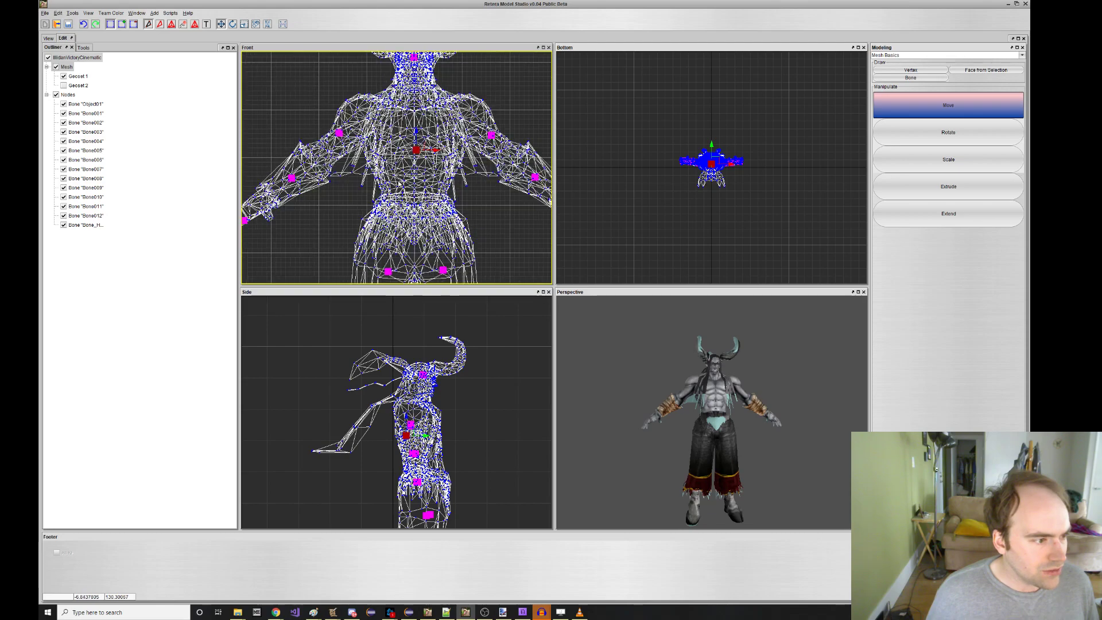
pyautogui.click(909, 78)
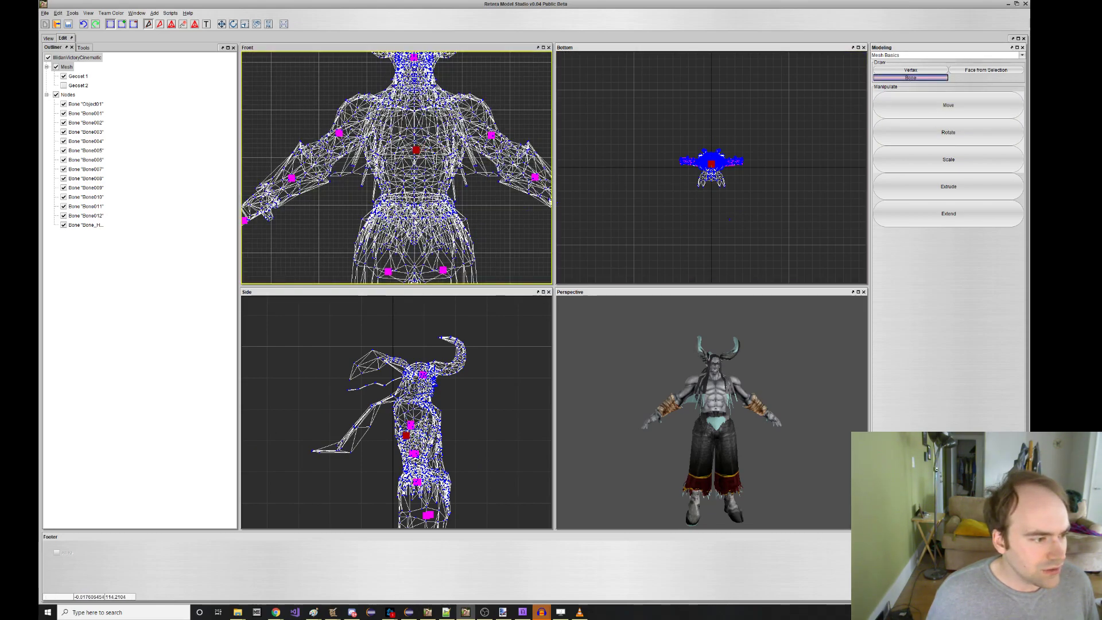
pyautogui.click(414, 219)
# Draw another new bone between the feet, just above ground level.
pyautogui.moveTo(413, 219); pyautogui.dragTo(438, 117, button='middle')
pyautogui.scroll(-5, 438, 117)
pyautogui.scroll(4, 445, 262)
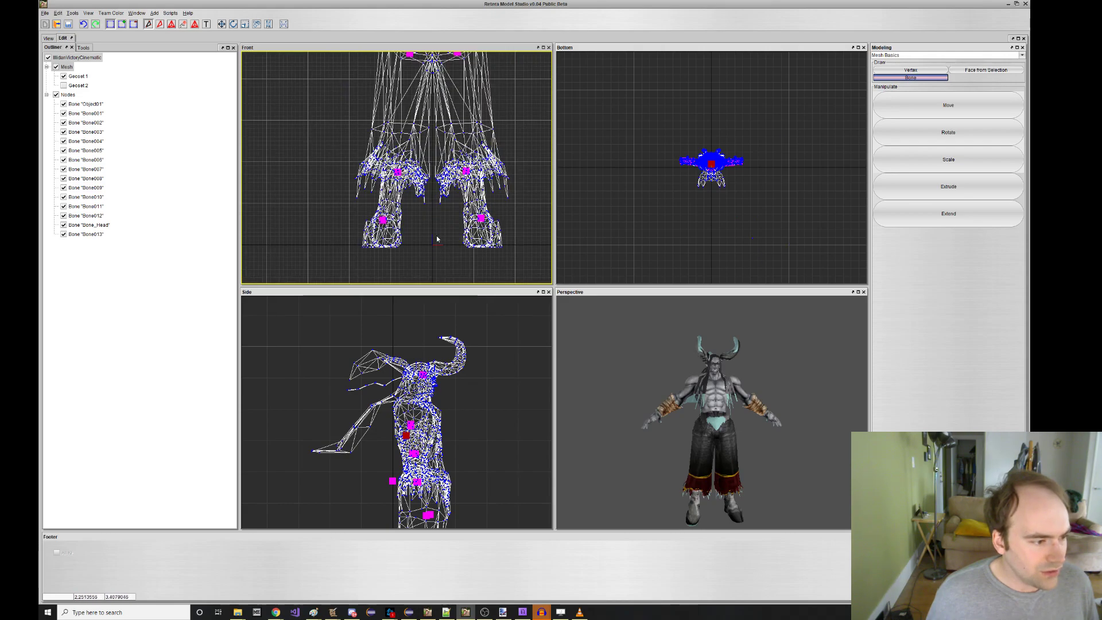
pyautogui.click(435, 231)
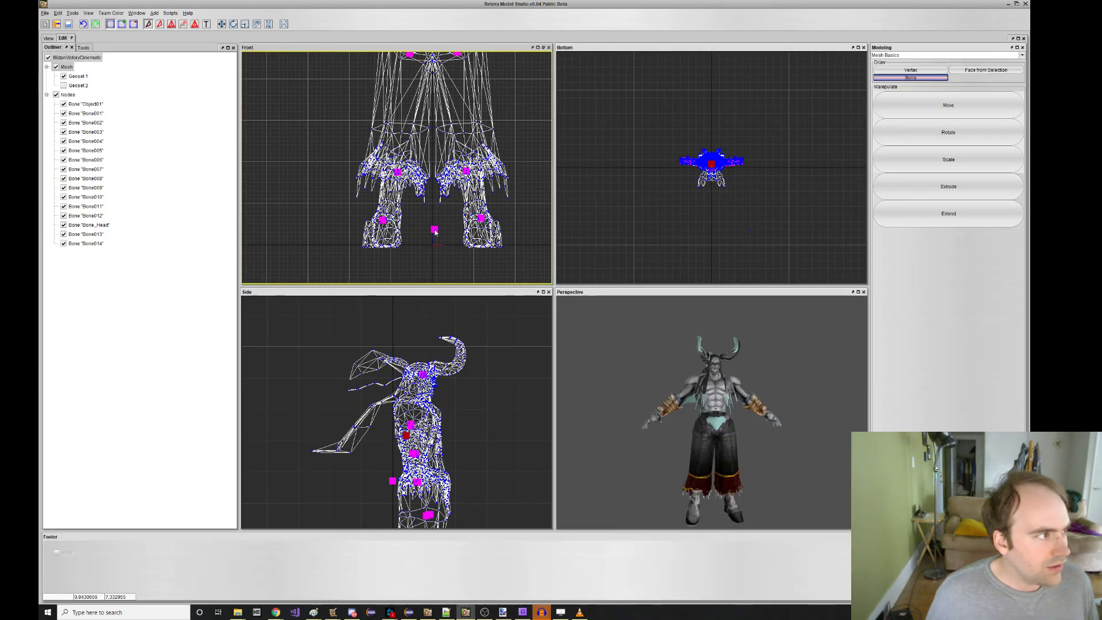
# Select the new bone between the feet and place it at the origin, with all three coordinates at 0.
pyautogui.press('w')
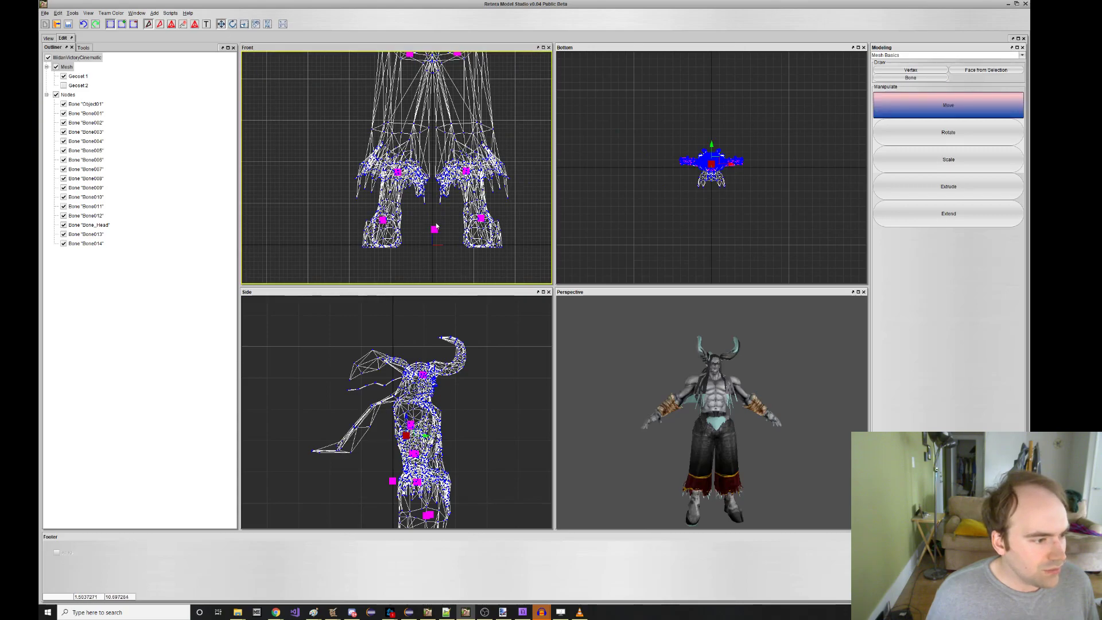
pyautogui.click(435, 229)
pyautogui.rightClick(451, 249)
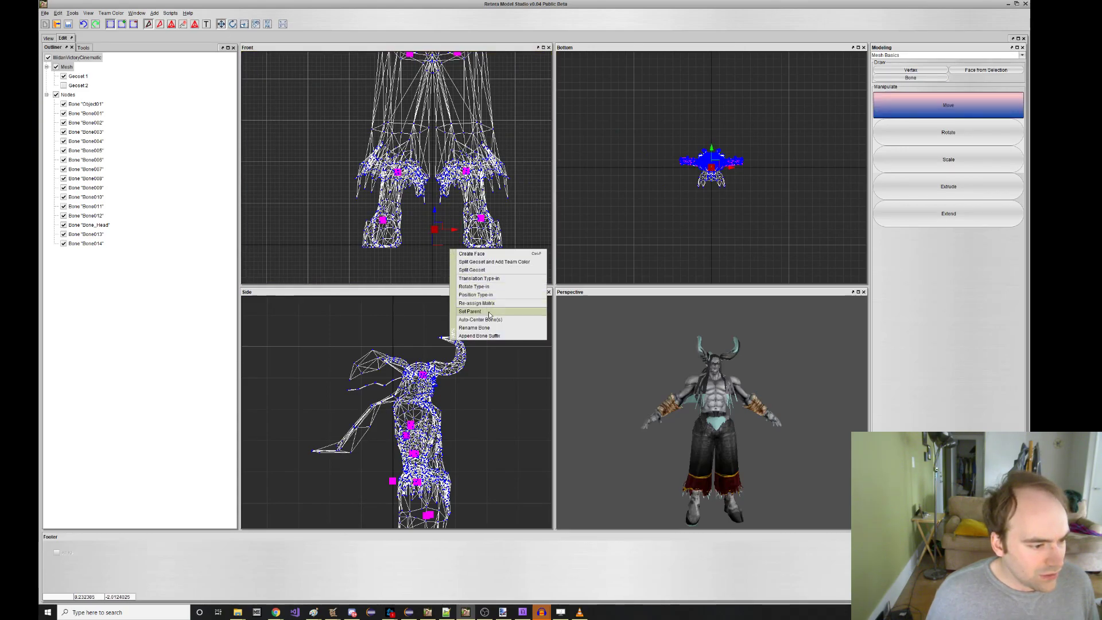
pyautogui.click(489, 279)
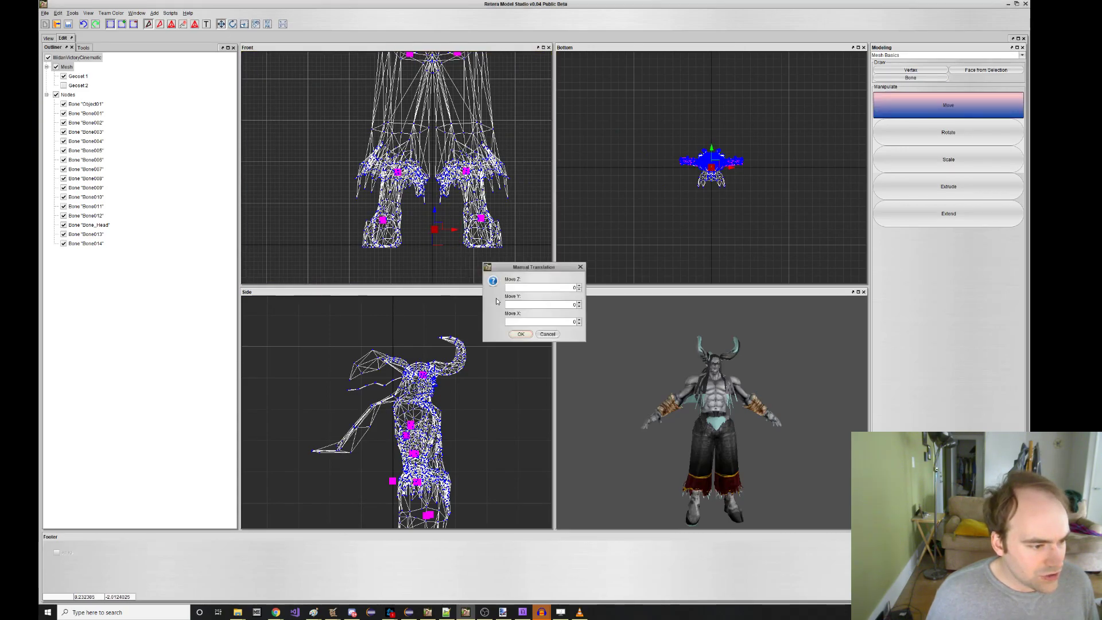
pyautogui.click(520, 334)
# Rename the bone at the origin to Bone_Root.
pyautogui.rightClick(468, 274)
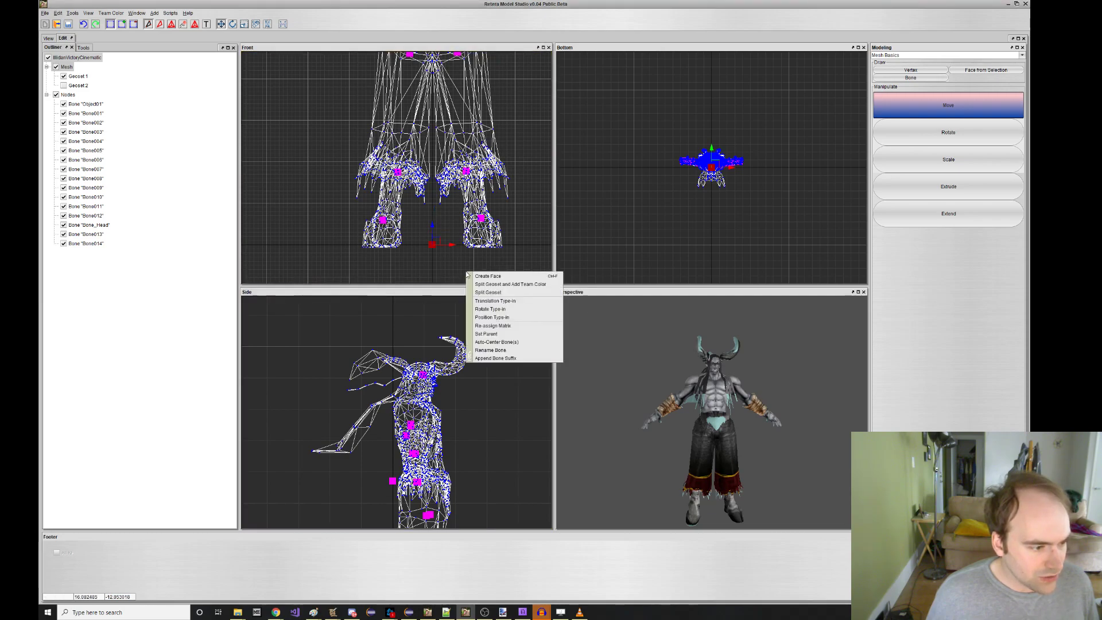
pyautogui.click(505, 349)
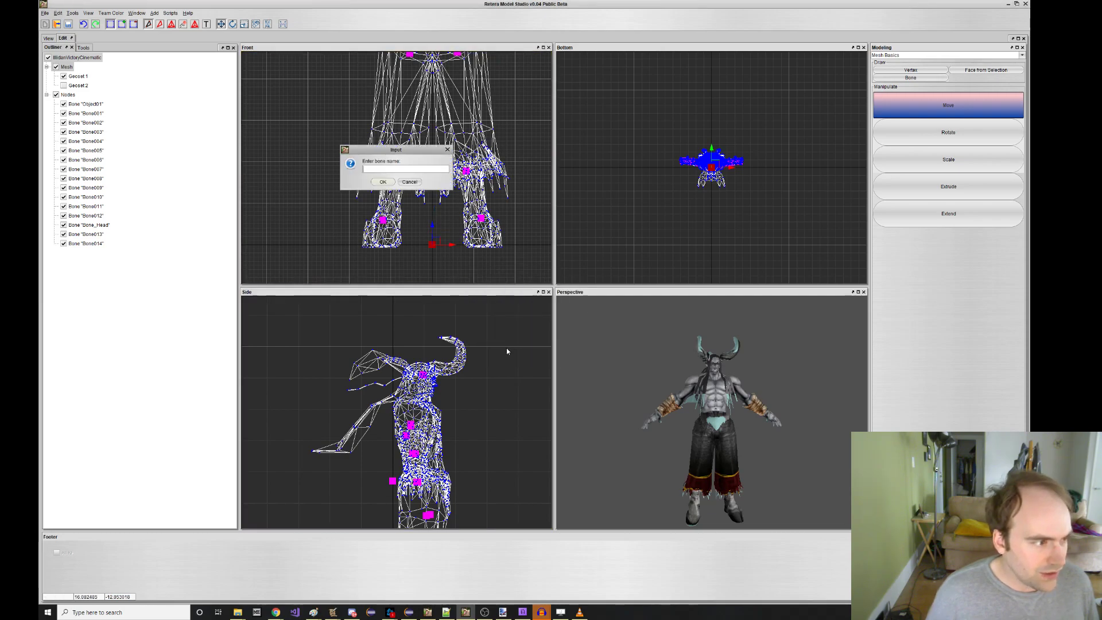
pyautogui.write('Bone_Root')
pyautogui.press('Return')
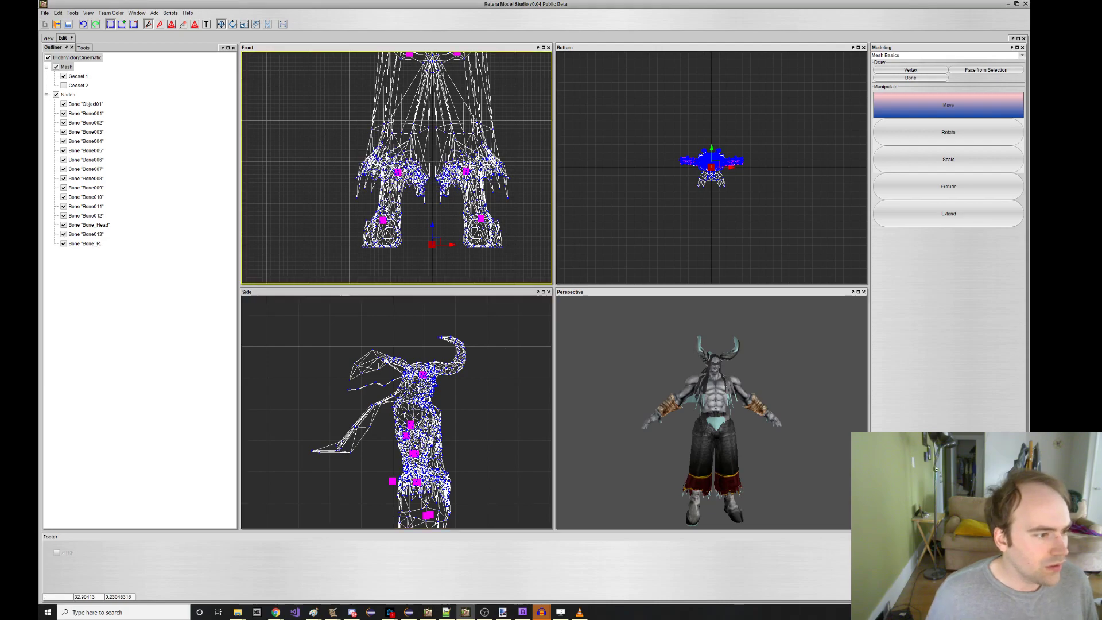
# Rename the bone at the centre of the chest to Bone_Chest.
pyautogui.moveTo(442, 108); pyautogui.dragTo(421, 224, button='middle')
pyautogui.moveTo(419, 158); pyautogui.dragTo(419, 223, button='middle')
pyautogui.click(413, 132)
pyautogui.rightClick(413, 131)
pyautogui.click(447, 208)
pyautogui.write('Bone_Chest')
pyautogui.press('Return')
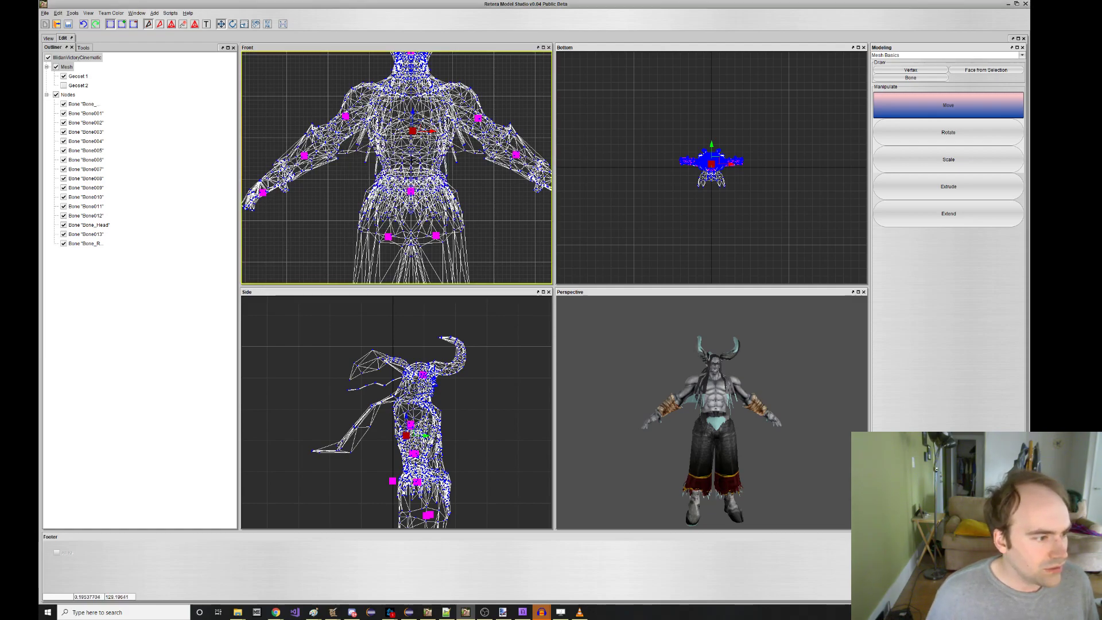
# Rename the bone at the pelvis, on the body's centre line, to Bone_Pelvis.
pyautogui.click(411, 191)
pyautogui.rightClick(411, 192)
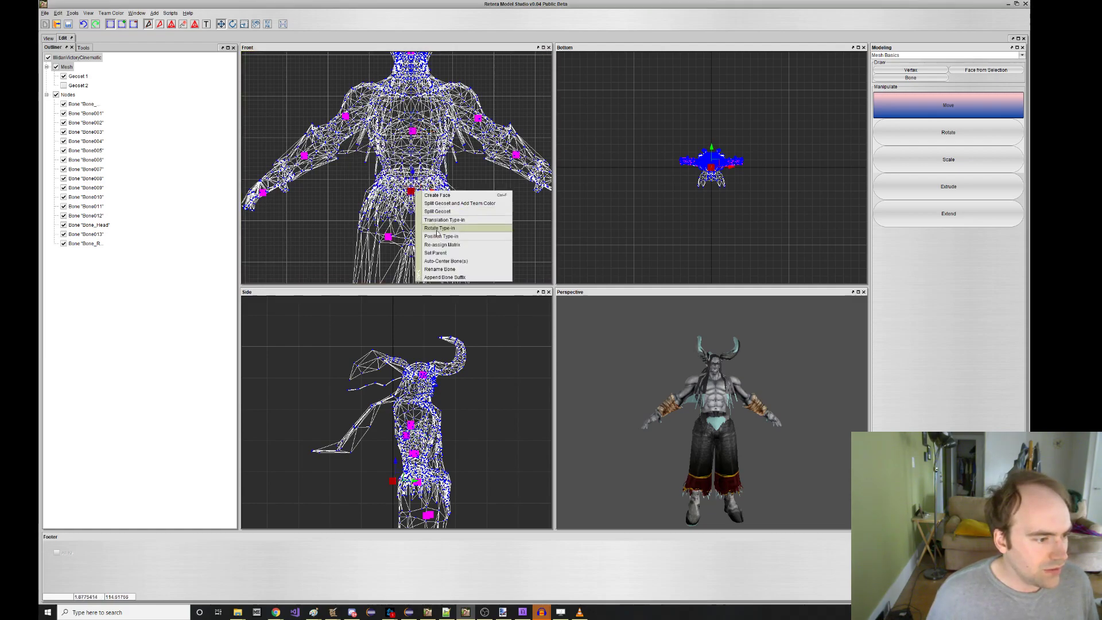
pyautogui.click(460, 269)
pyautogui.write('Bone_')
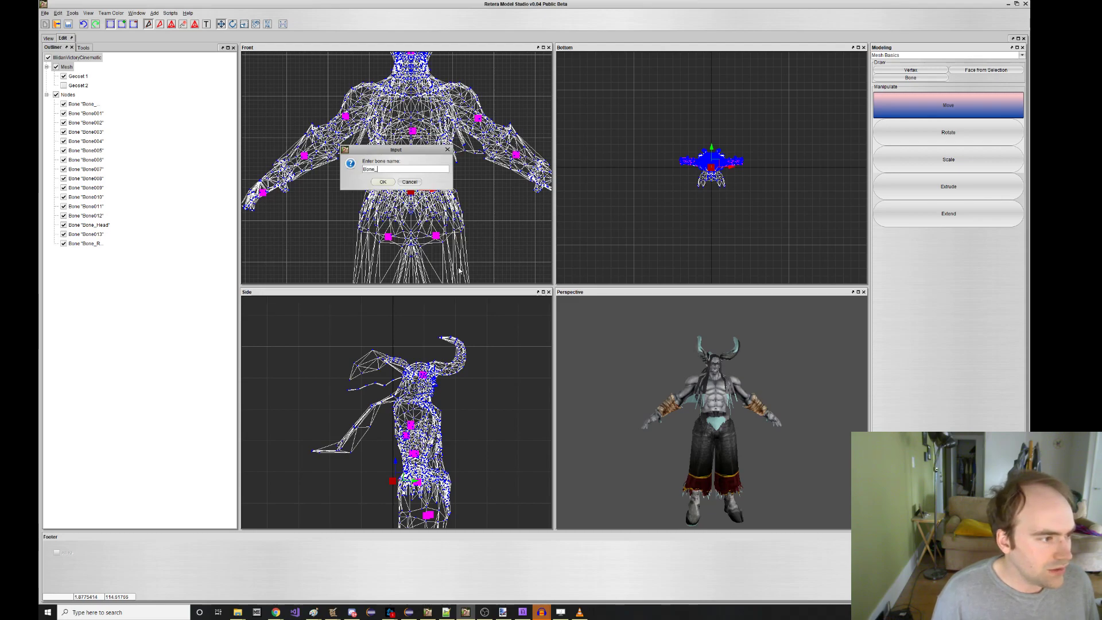
pyautogui.write('Pelvis')
pyautogui.press('Return')
# Select the belt vertices around the waist together with the pelvis bone.
pyautogui.scroll(3, 409, 190)
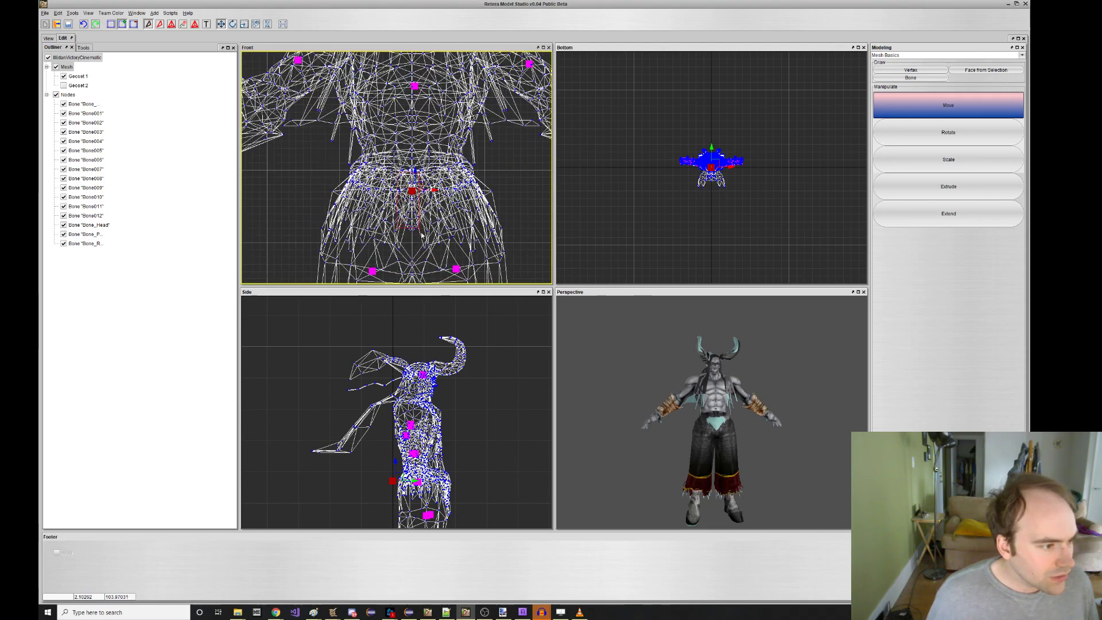
pyautogui.moveTo(422, 236); pyautogui.dragTo(423, 236)
pyautogui.moveTo(355, 153); pyautogui.dragTo(459, 167)
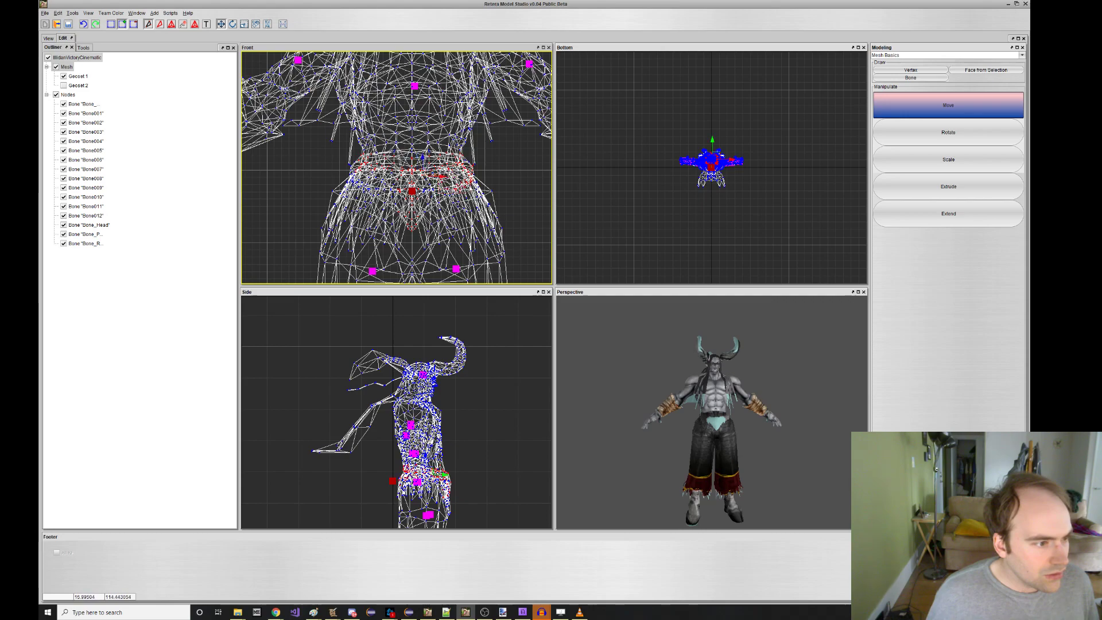
pyautogui.scroll(2, 462, 171)
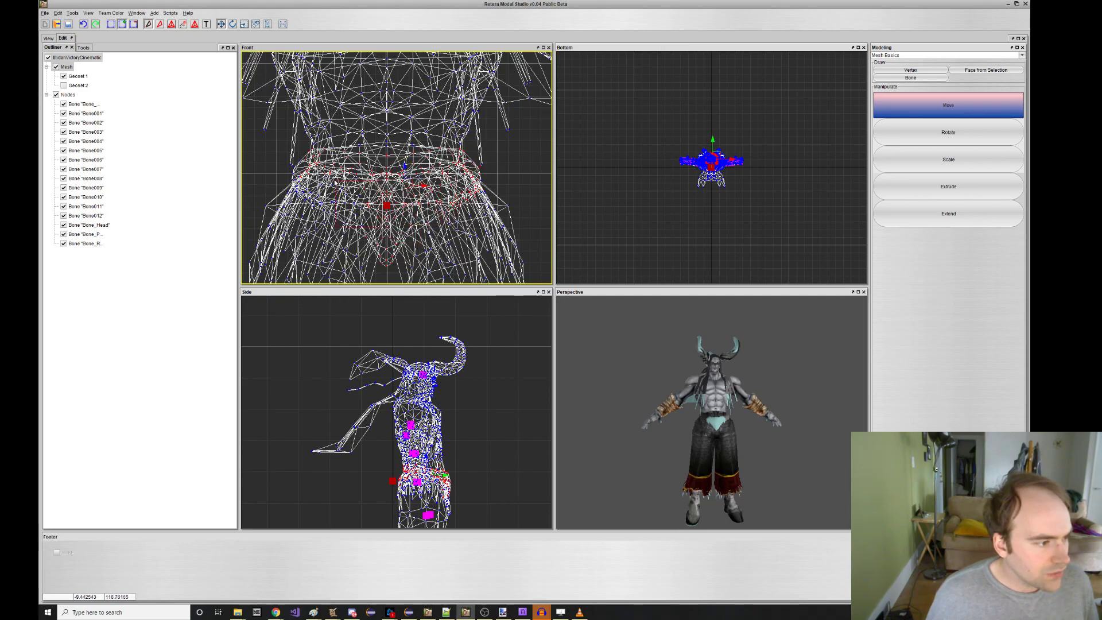
pyautogui.moveTo(334, 182); pyautogui.dragTo(301, 167)
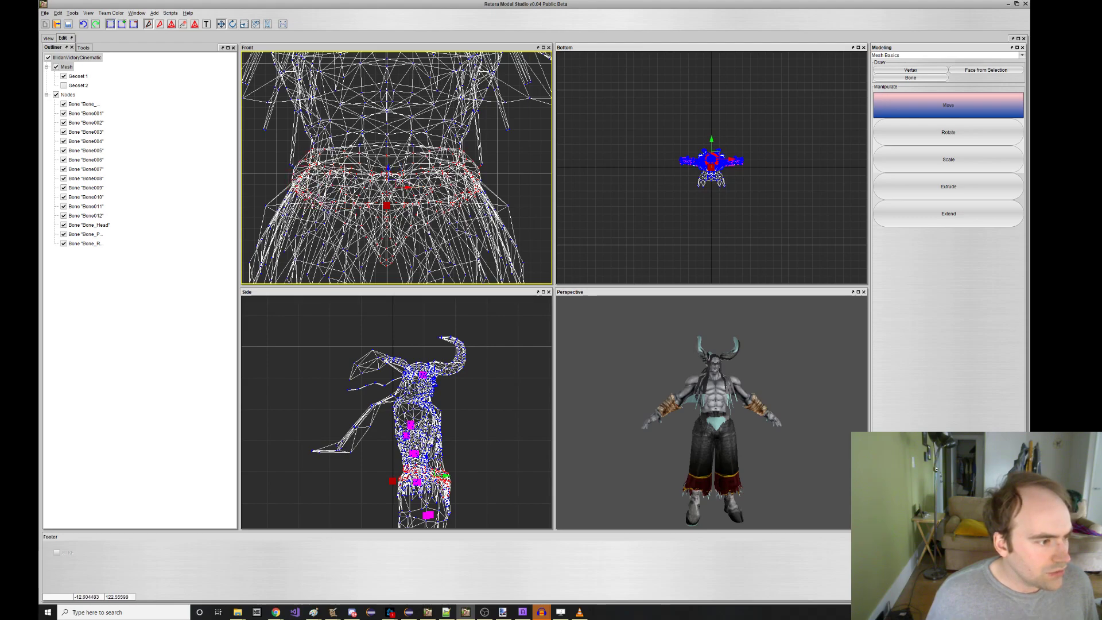
pyautogui.scroll(-5, 385, 162)
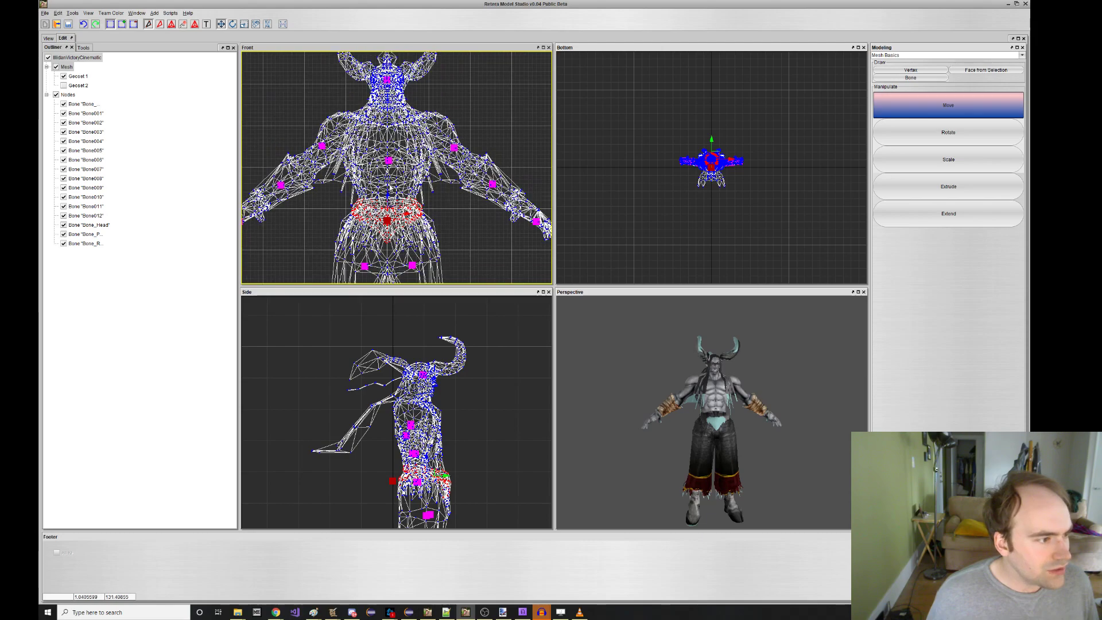
pyautogui.click(413, 233)
# Set Bone_Root as the parent of the pelvis bone.
pyautogui.click(387, 221)
pyautogui.rightClick(389, 209)
pyautogui.click(414, 277)
pyautogui.click(402, 169)
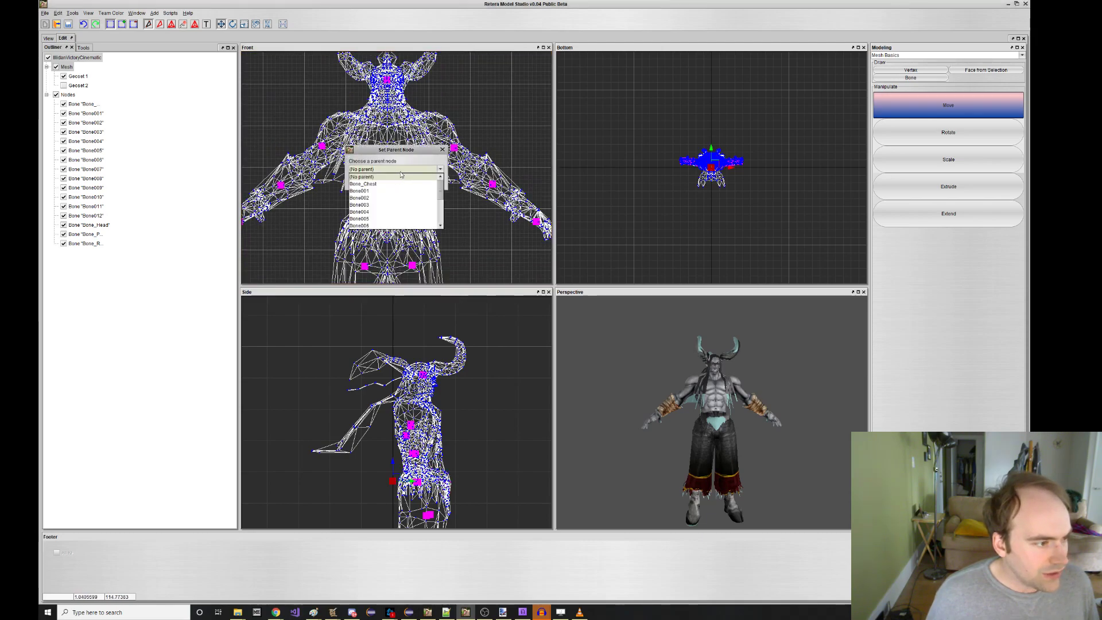
pyautogui.click(389, 224)
pyautogui.click(383, 182)
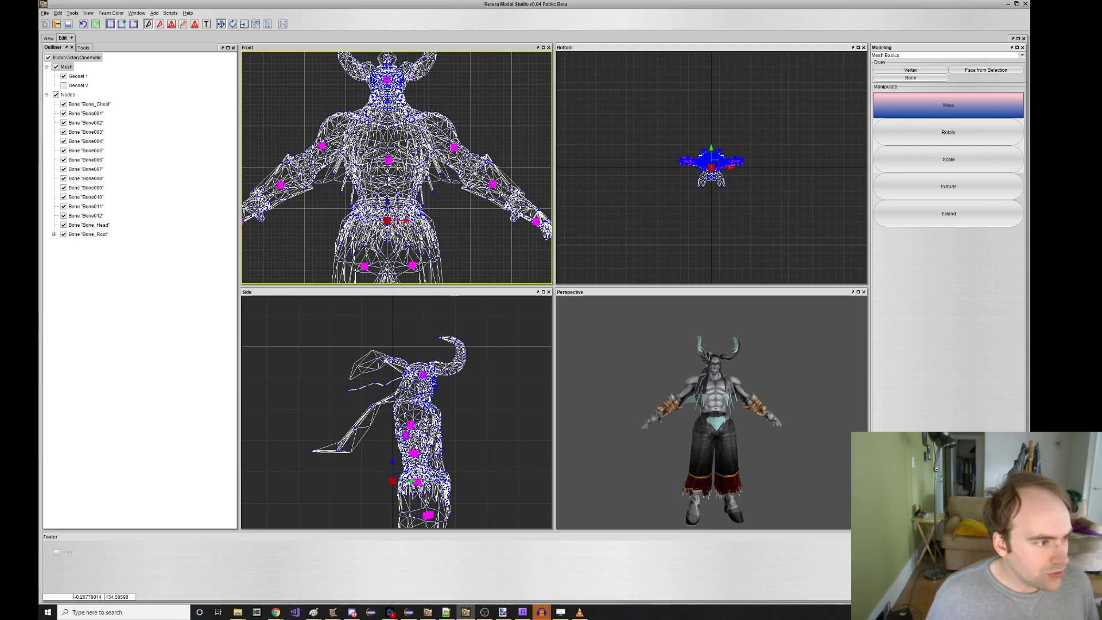
# Set a parent for the chest bone that places it within the Bone_Root hierarchy.
pyautogui.click(389, 161)
pyautogui.rightClick(390, 162)
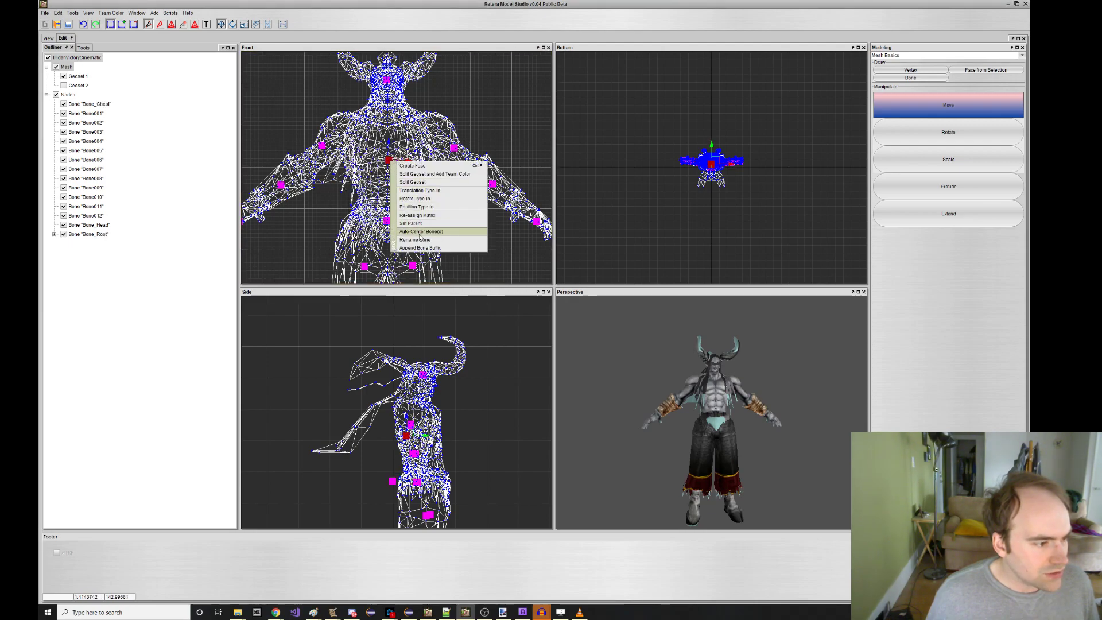
pyautogui.click(426, 224)
pyautogui.click(395, 169)
pyautogui.scroll(-3, 391, 207)
pyautogui.click(386, 225)
pyautogui.click(381, 181)
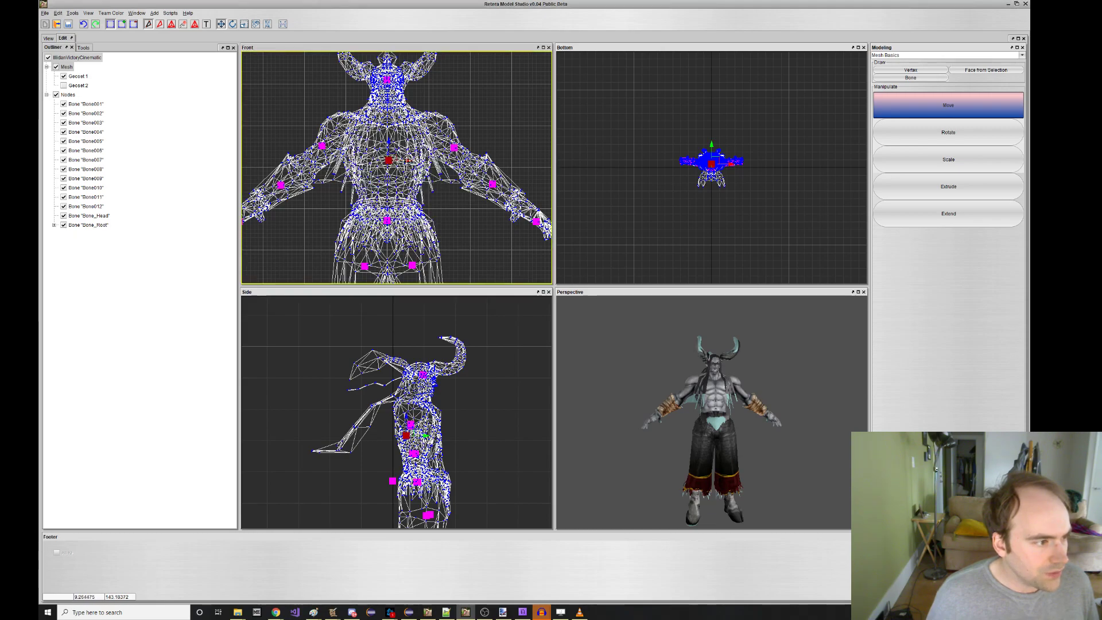
# Set Bone_Chest as the parent of the head bone.
pyautogui.moveTo(396, 154); pyautogui.dragTo(408, 201, button='middle')
pyautogui.click(400, 127)
pyautogui.rightClick(400, 127)
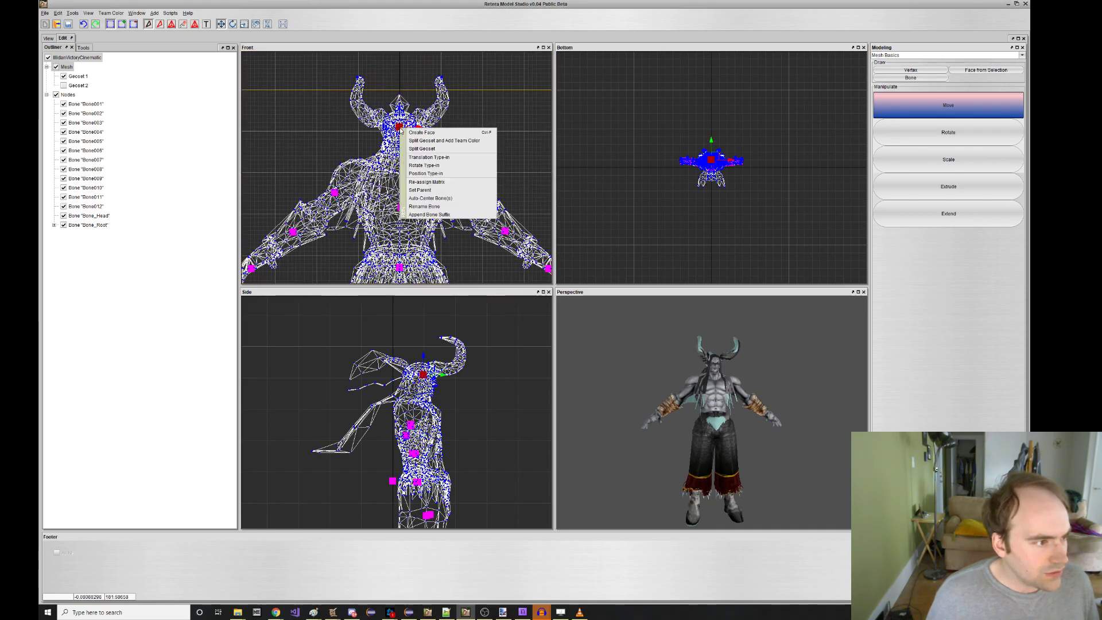
pyautogui.click(420, 189)
pyautogui.click(395, 169)
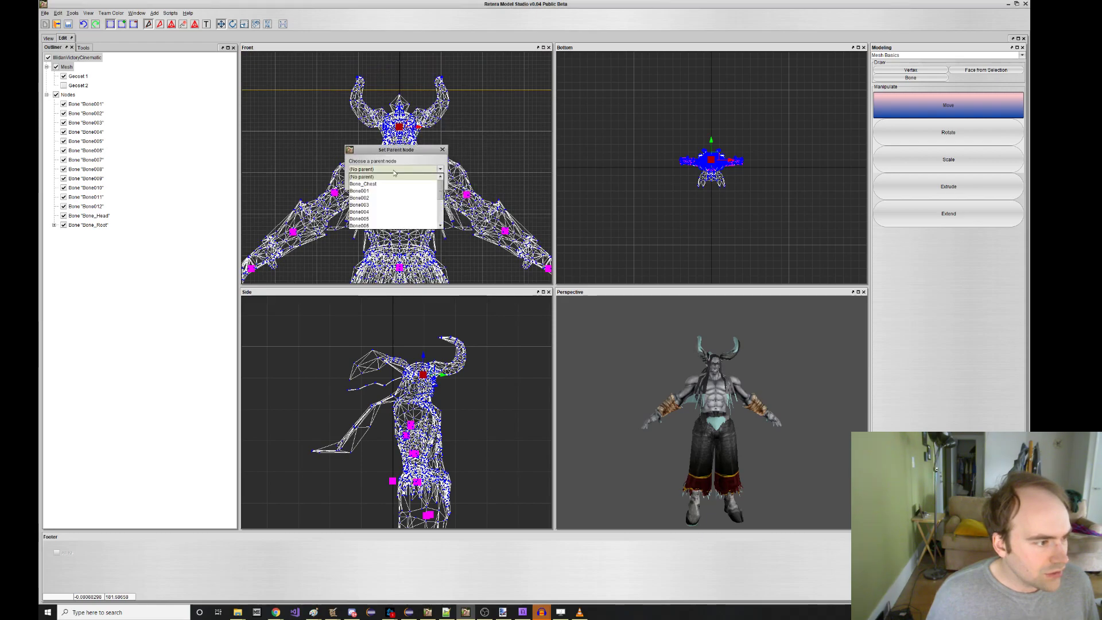
pyautogui.scroll(-3, 395, 196)
pyautogui.scroll(3, 387, 221)
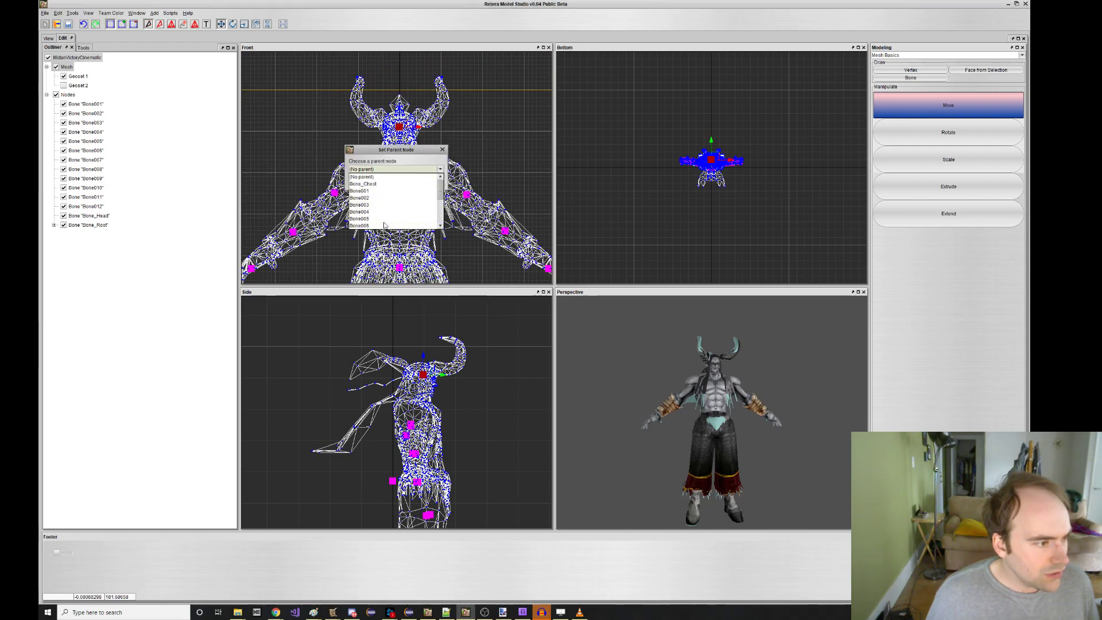
pyautogui.click(382, 184)
pyautogui.click(384, 182)
# Rename the upper arm bone on the character's left side to Bone_Arm1_L.
pyautogui.moveTo(386, 184); pyautogui.dragTo(373, 132, button='middle')
pyautogui.click(454, 142)
pyautogui.rightClick(453, 142)
pyautogui.click(483, 224)
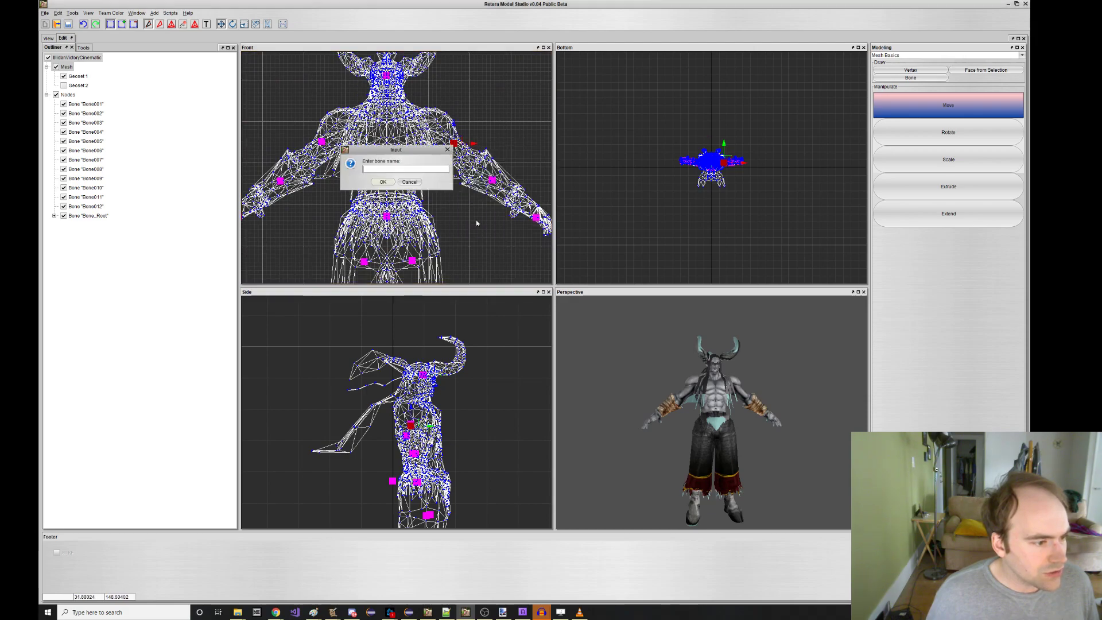
pyautogui.write('Bone_Arm')
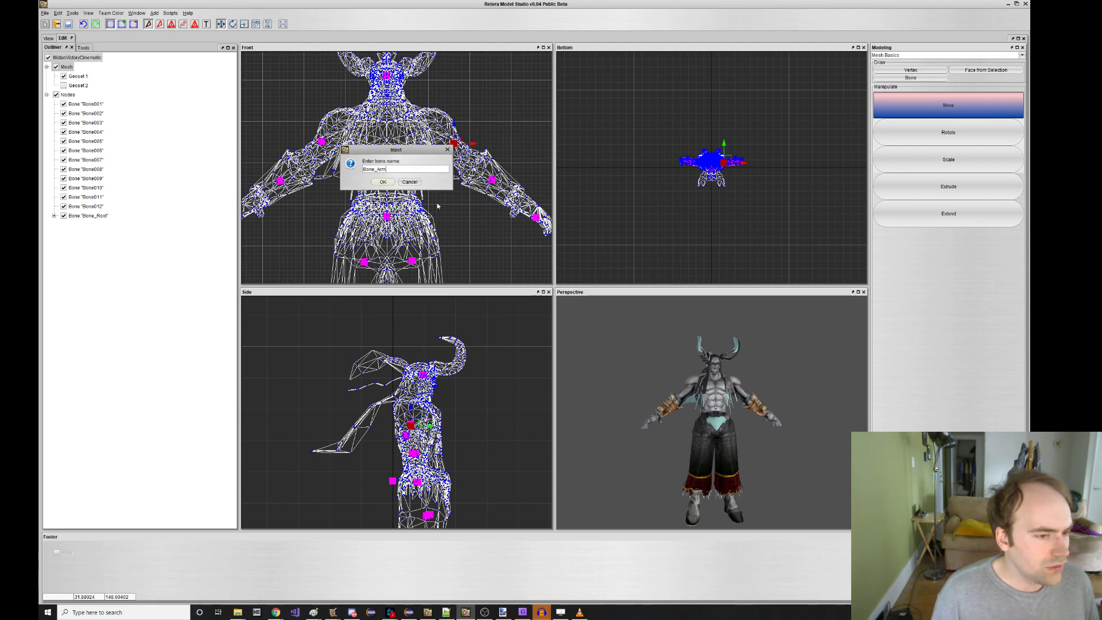
pyautogui.write('1_L')
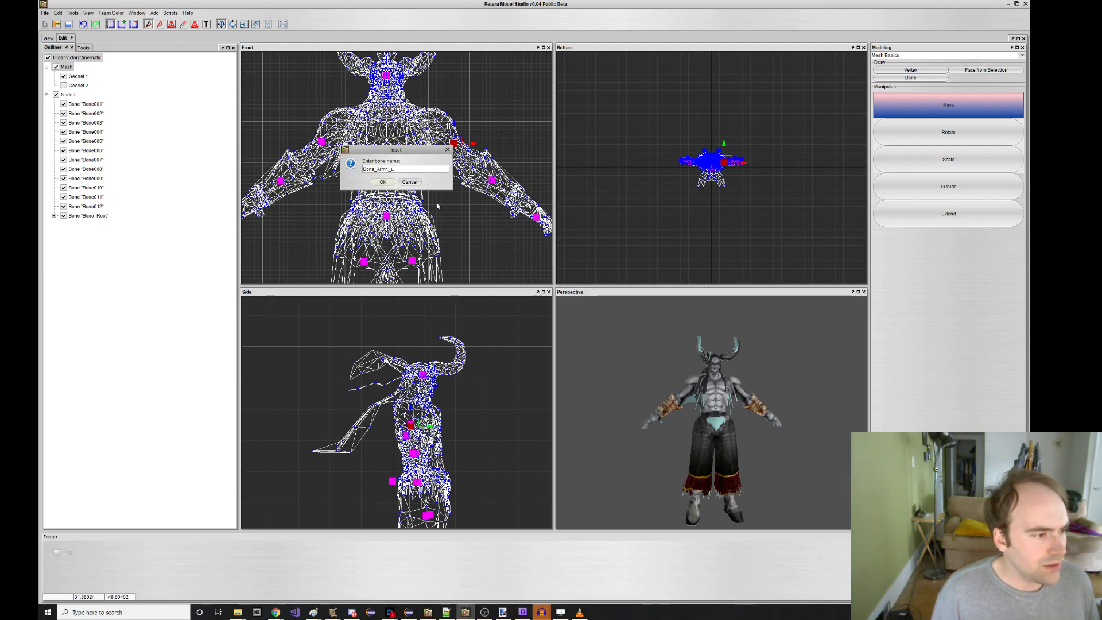
pyautogui.press('Return')
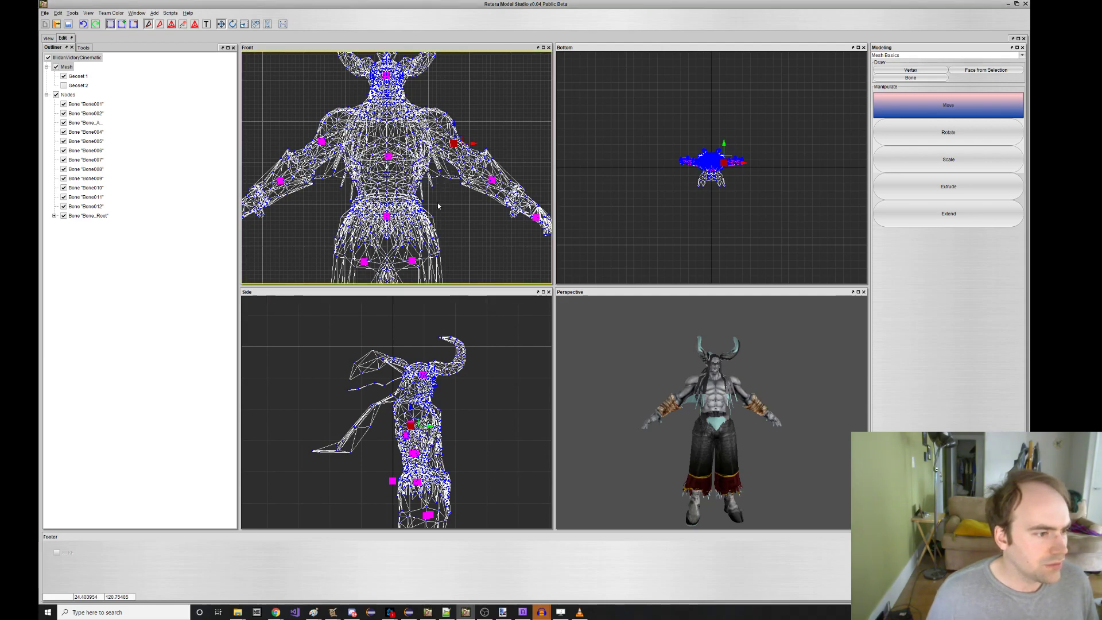
# Rename the forearm bone on the character's left side to Bone_Arm2_l.
pyautogui.click(492, 180)
pyautogui.rightClick(492, 179)
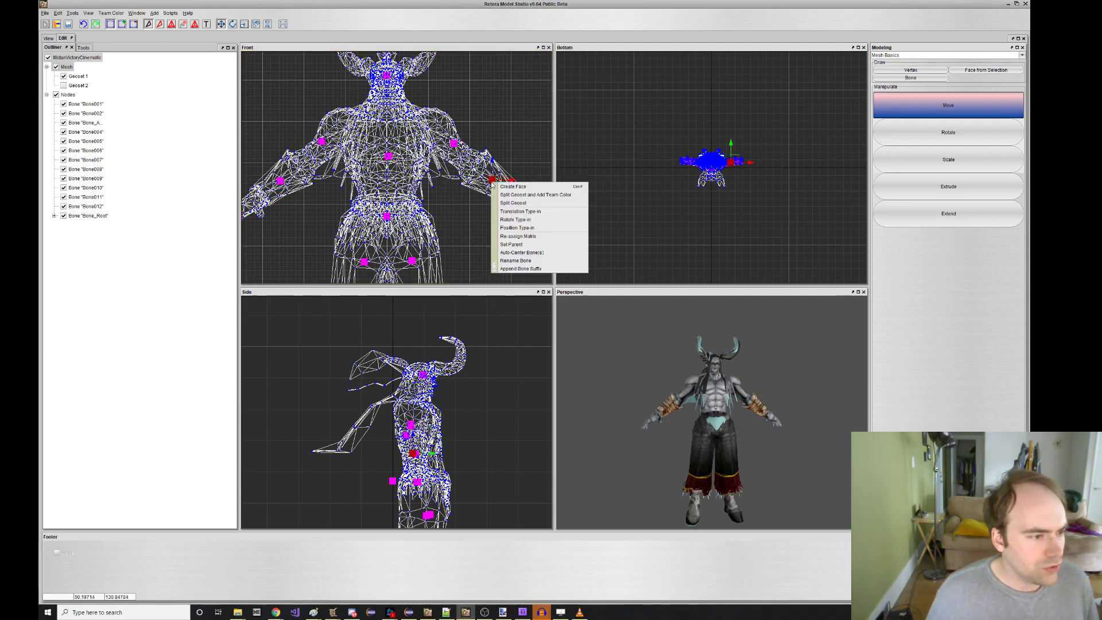
pyautogui.click(525, 261)
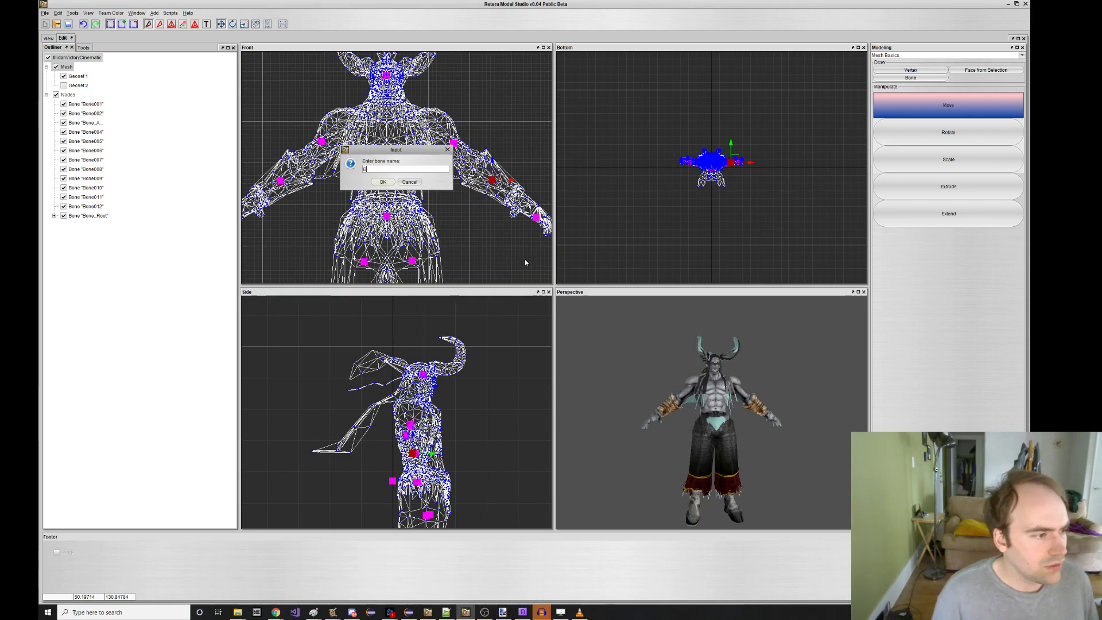
pyautogui.write('Bone_Arm2_')
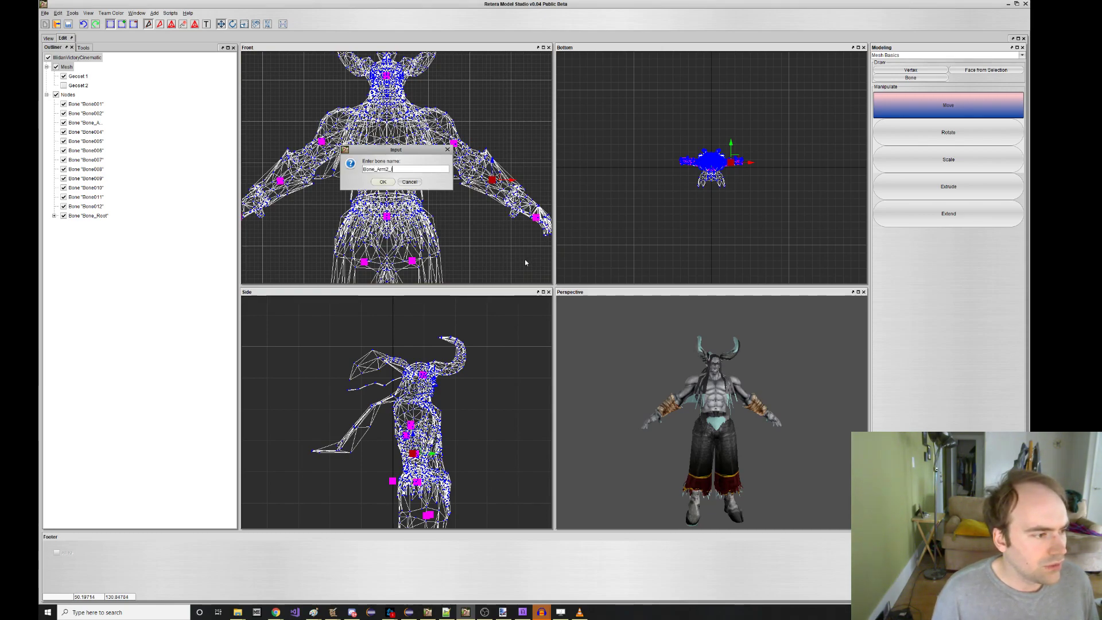
pyautogui.press('Return')
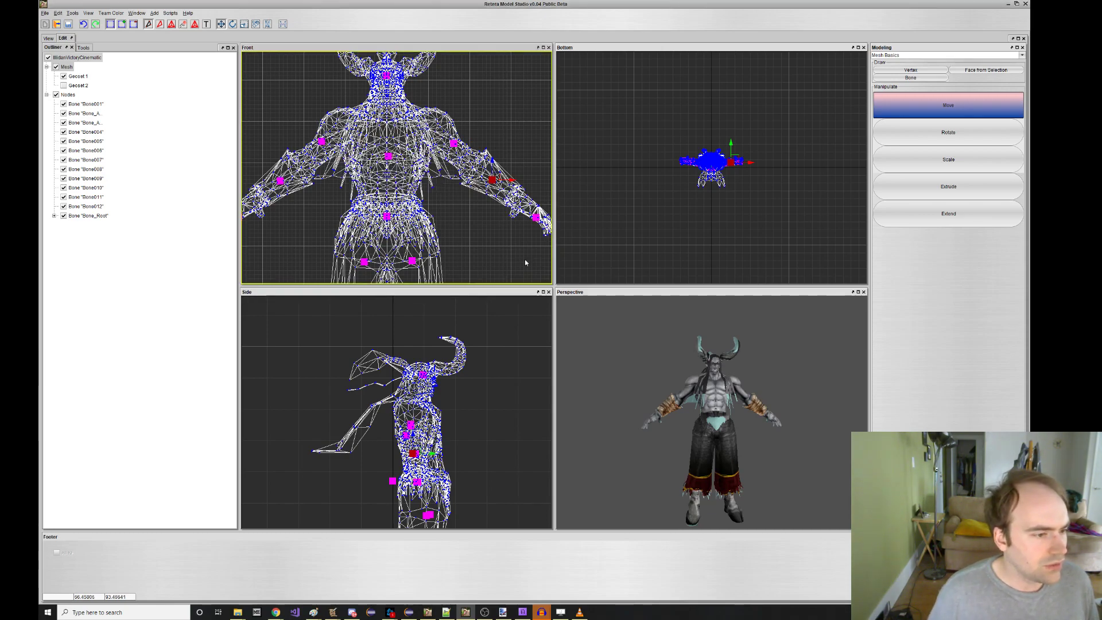
# Rename the hand bone on the character's left side to Bone_Hand_L.
pyautogui.click(535, 217)
pyautogui.rightClick(536, 217)
pyautogui.click(569, 294)
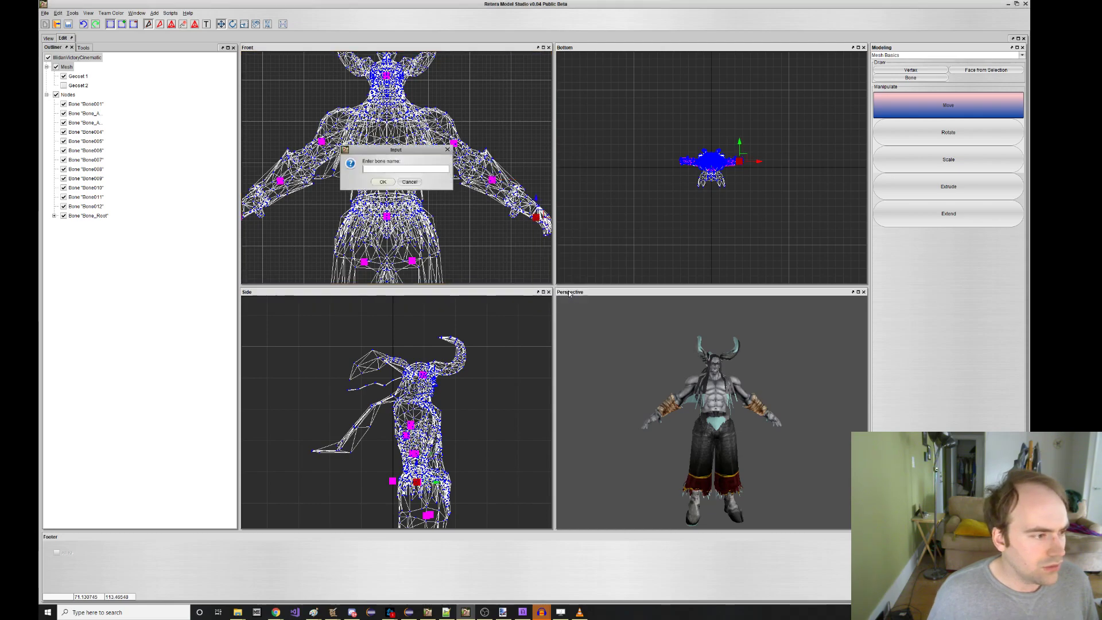
pyautogui.press('Return')
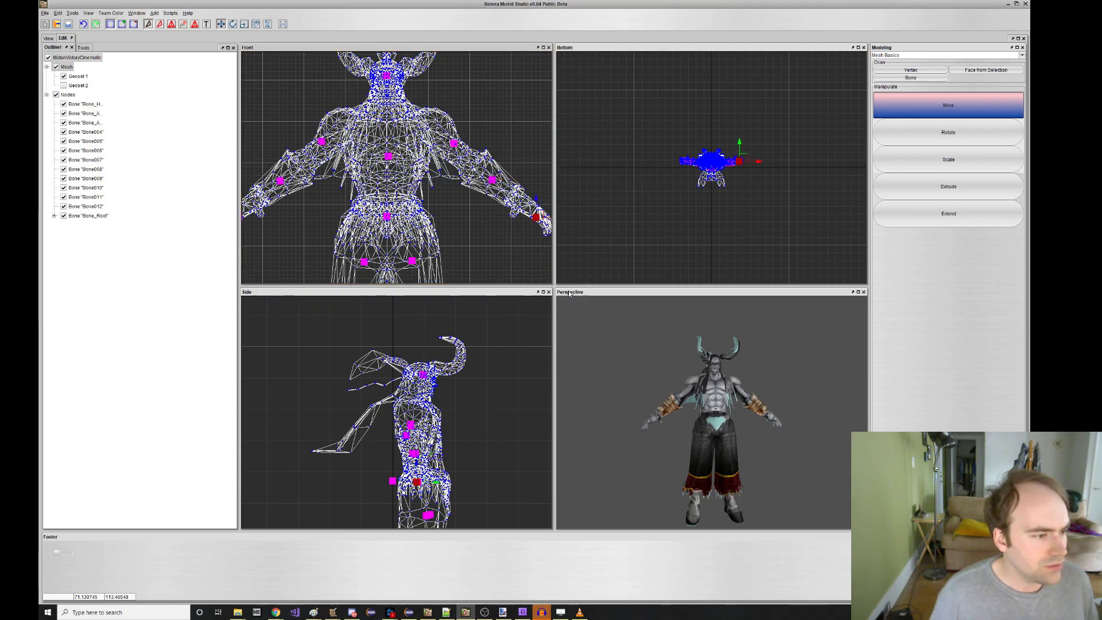
# Set the forearm bone Bone_Arm2_l as the parent of the character's left hand bone.
pyautogui.rightClick(536, 254)
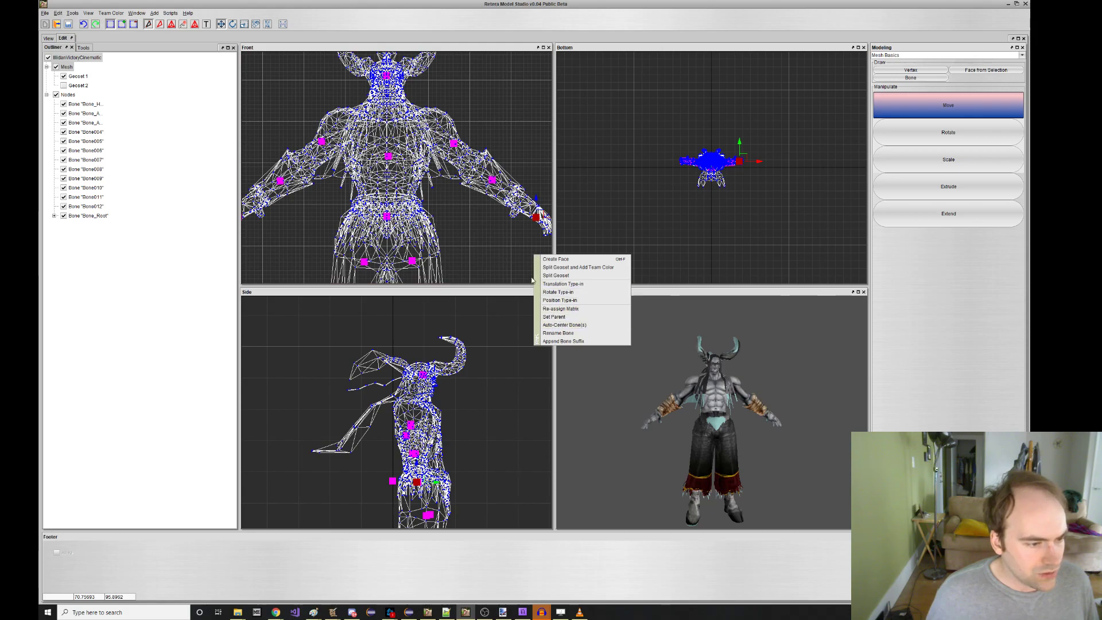
pyautogui.moveTo(521, 267); pyautogui.dragTo(518, 266, button='middle')
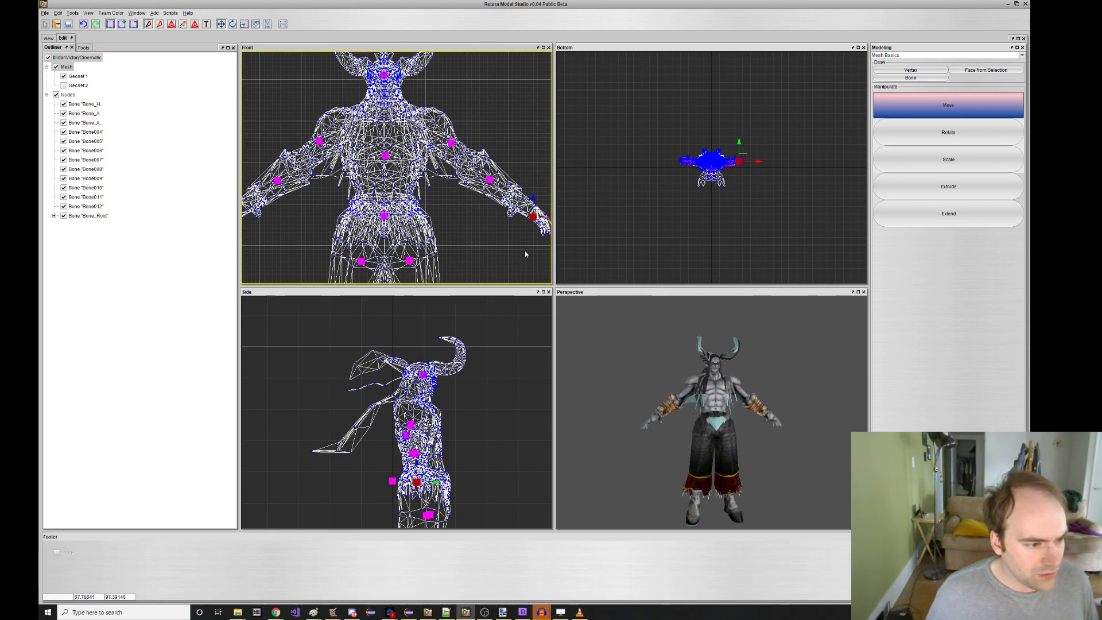
pyautogui.rightClick(526, 255)
pyautogui.click(545, 308)
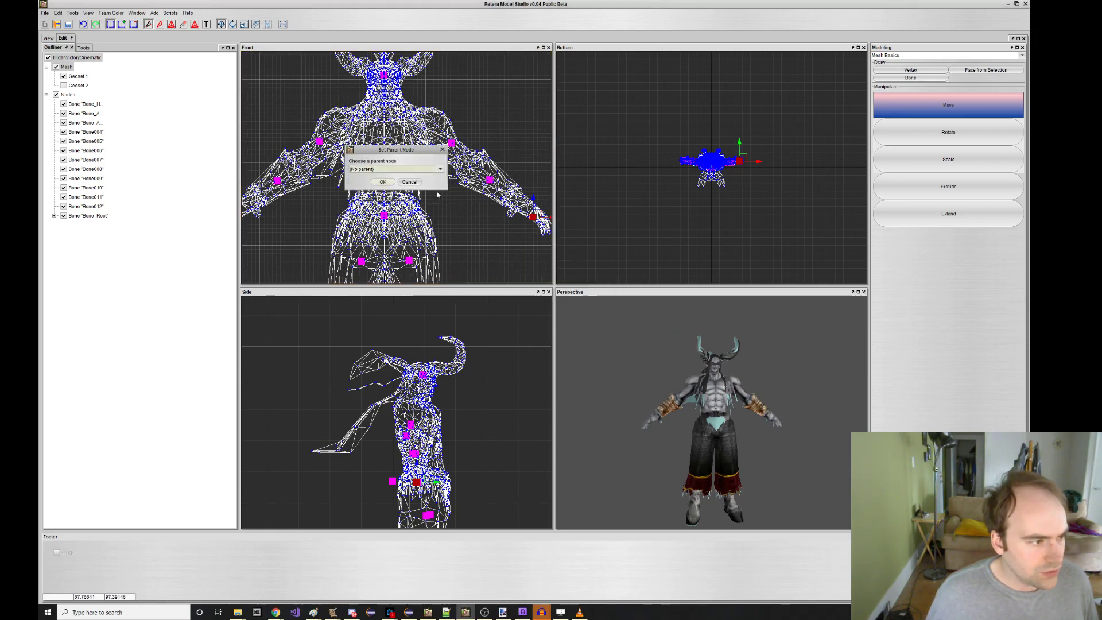
pyautogui.click(421, 170)
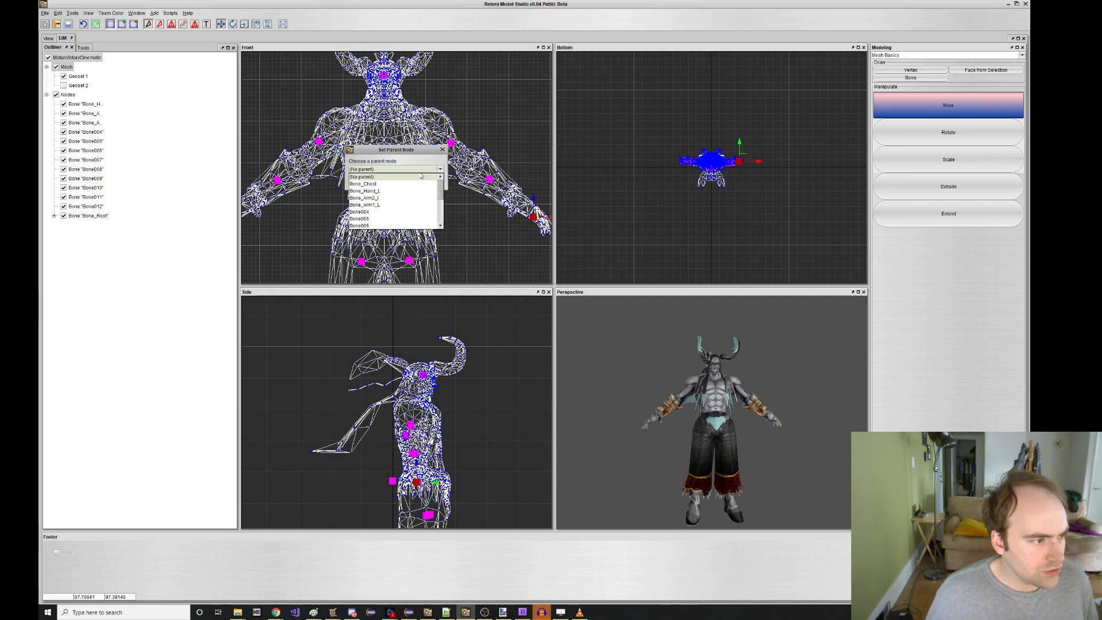
pyautogui.click(367, 198)
pyautogui.click(383, 182)
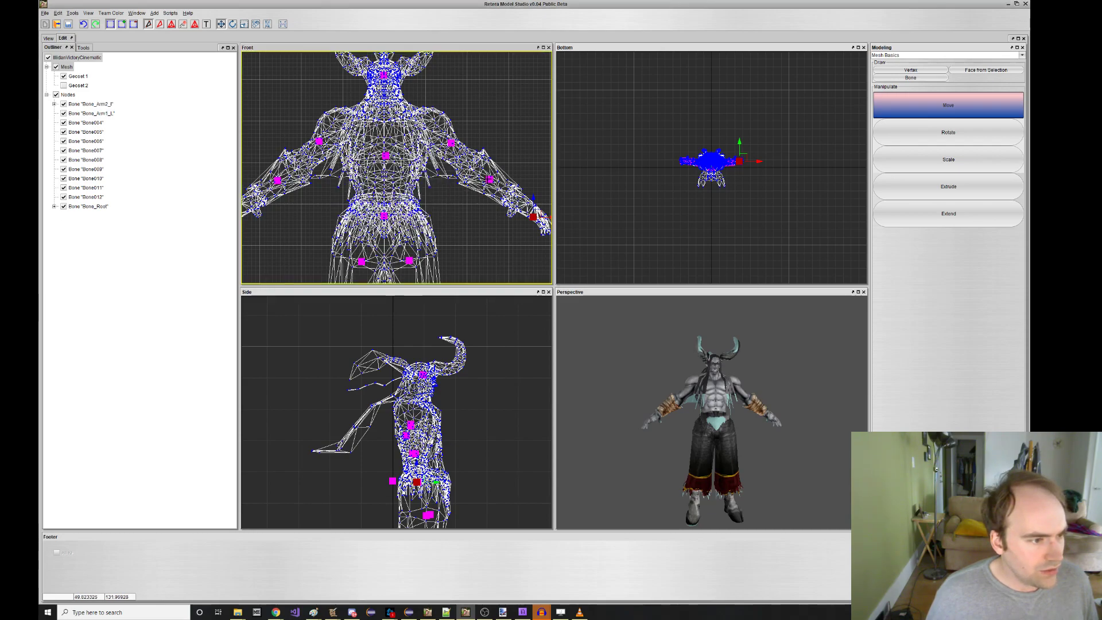
# Rename the character's left forearm bone to Bone_Arm2_L, with a capital L suffix.
pyautogui.click(490, 180)
pyautogui.rightClick(489, 179)
pyautogui.click(510, 260)
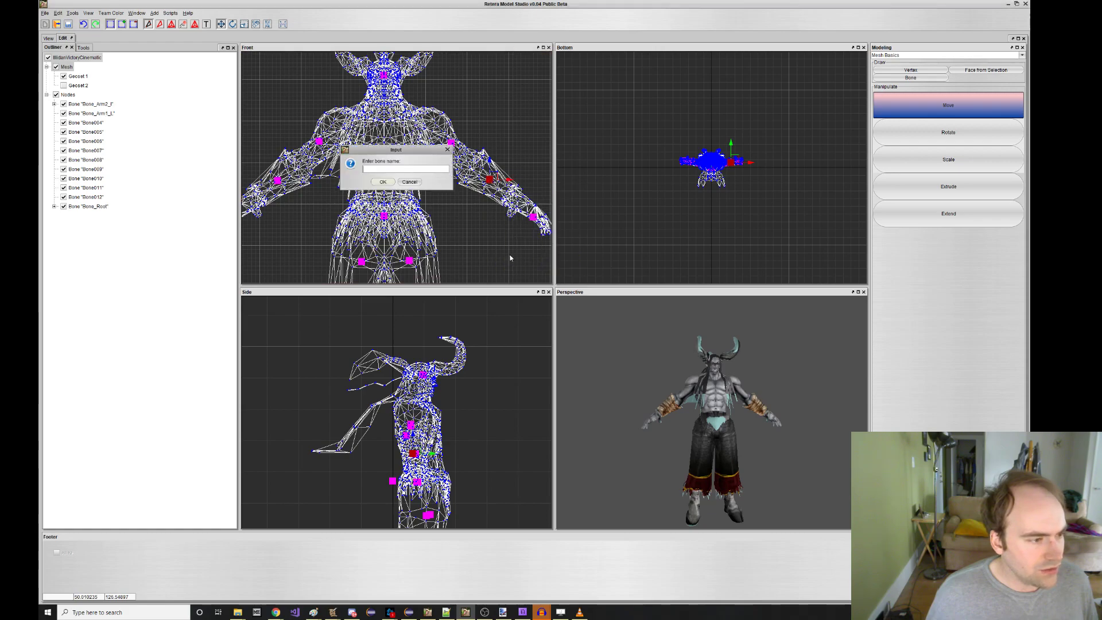
pyautogui.write('Bone_Arm2_')
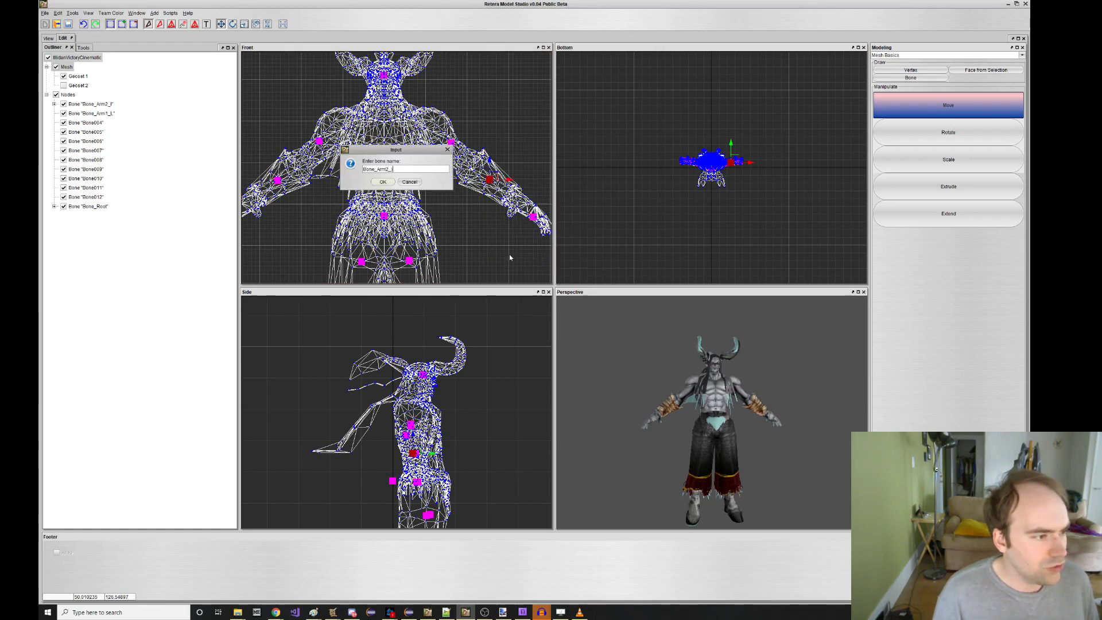
pyautogui.press('Return')
# Set the upper arm bone Bone_Arm1_L as the parent of the character's left forearm bone.
pyautogui.rightClick(516, 256)
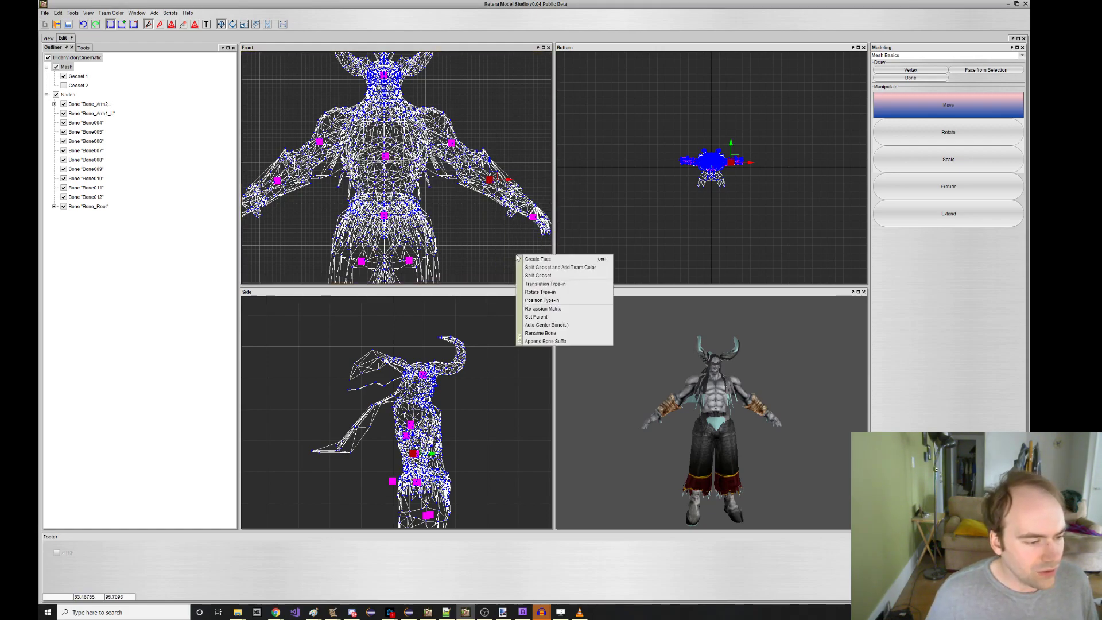
pyautogui.click(542, 325)
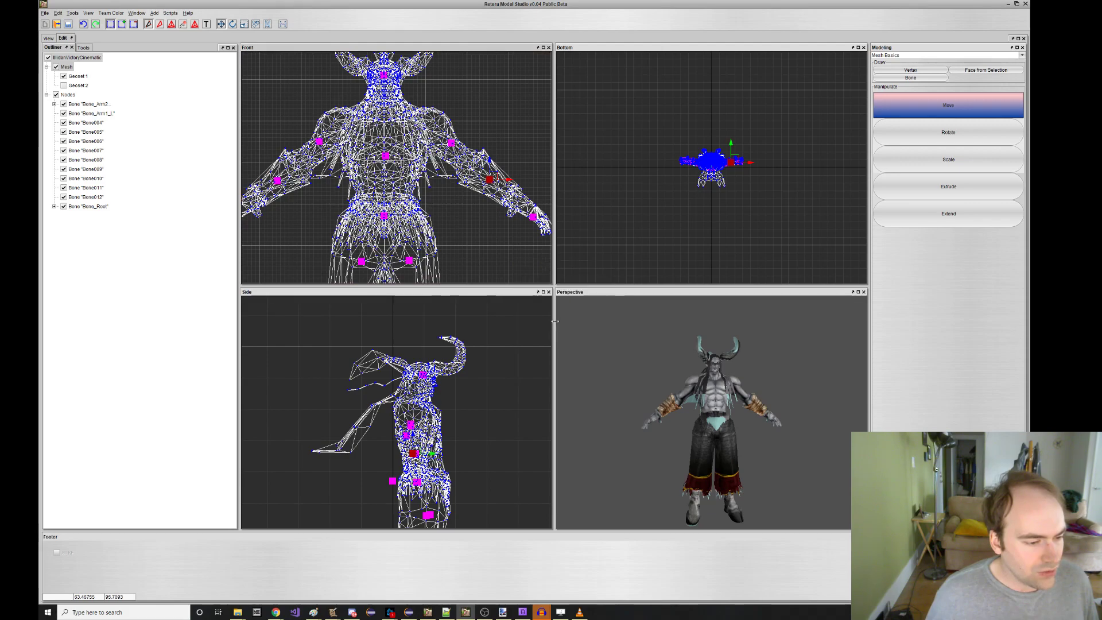
pyautogui.rightClick(516, 241)
pyautogui.click(551, 296)
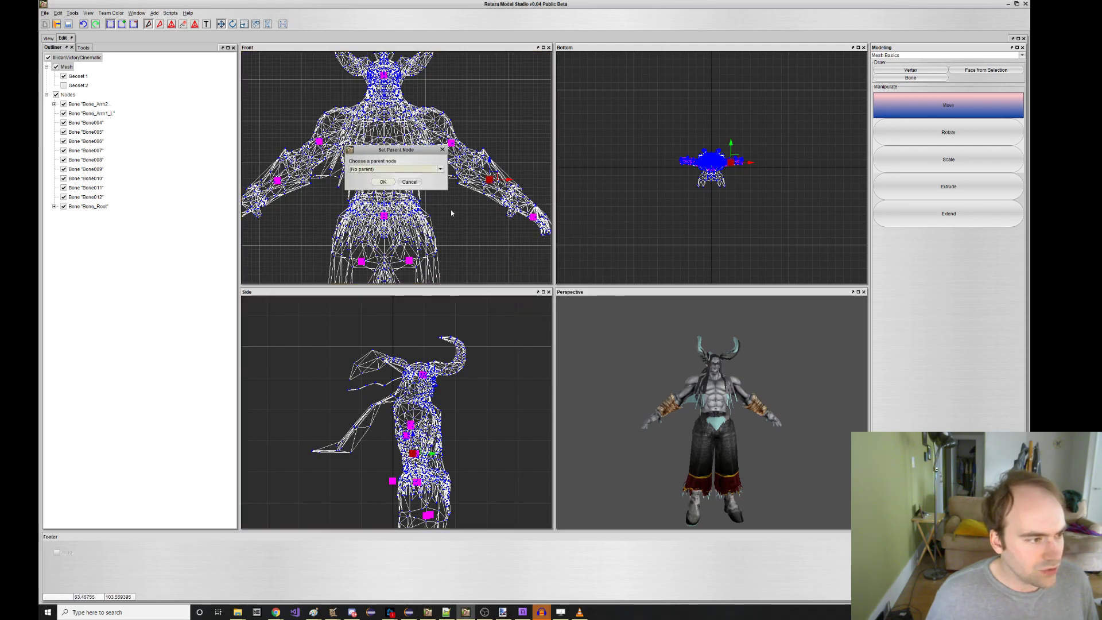
pyautogui.click(389, 171)
pyautogui.click(380, 189)
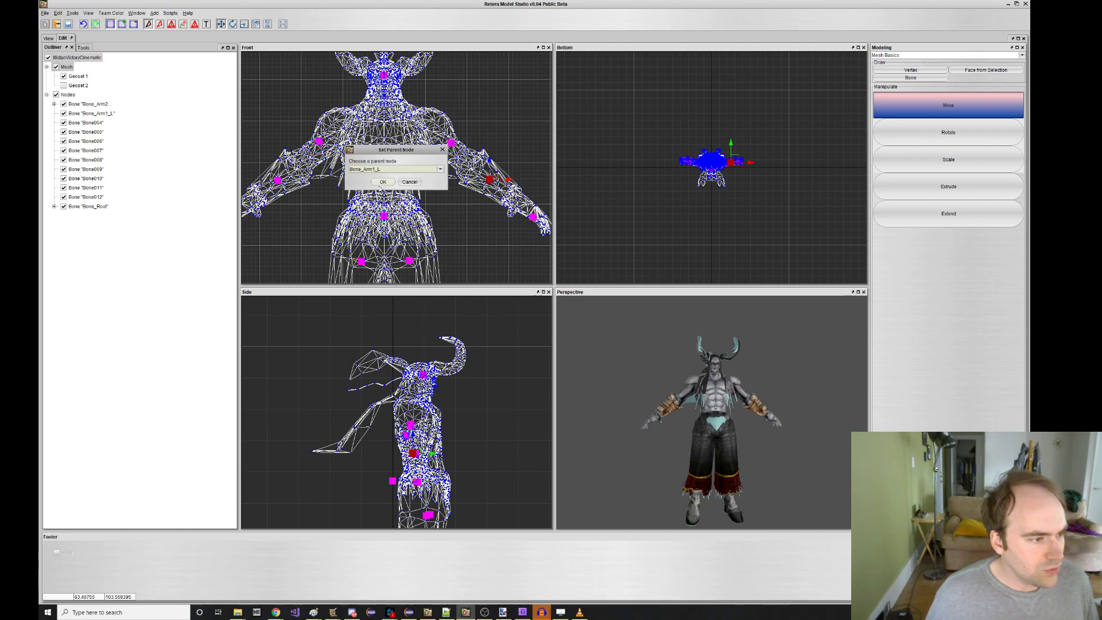
pyautogui.click(382, 182)
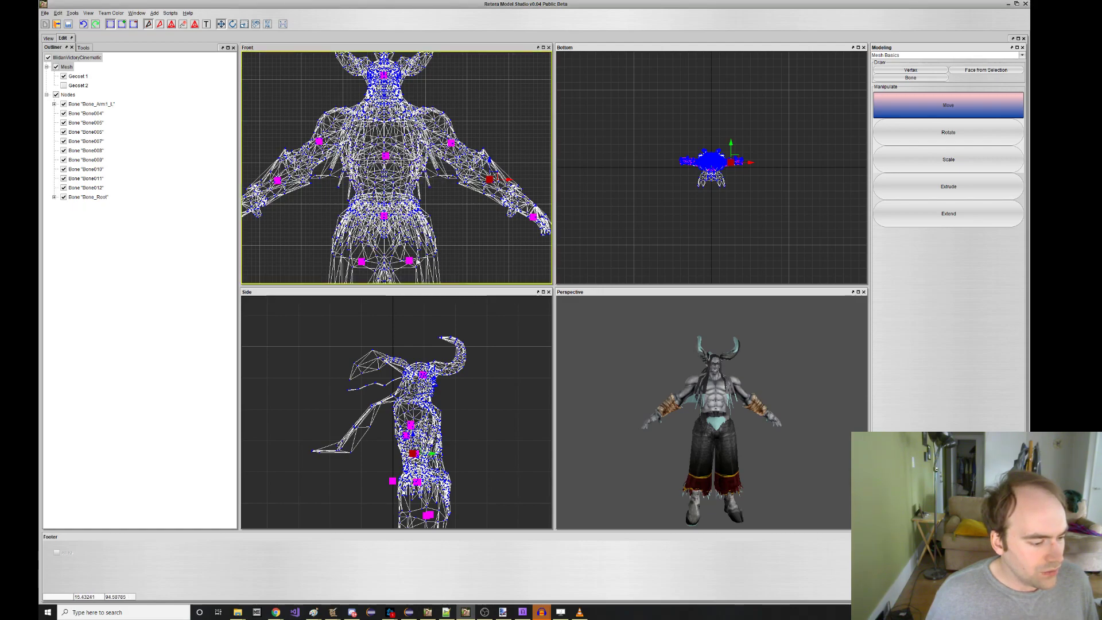
# Auto-center the pelvis bone.
pyautogui.rightClick(393, 483)
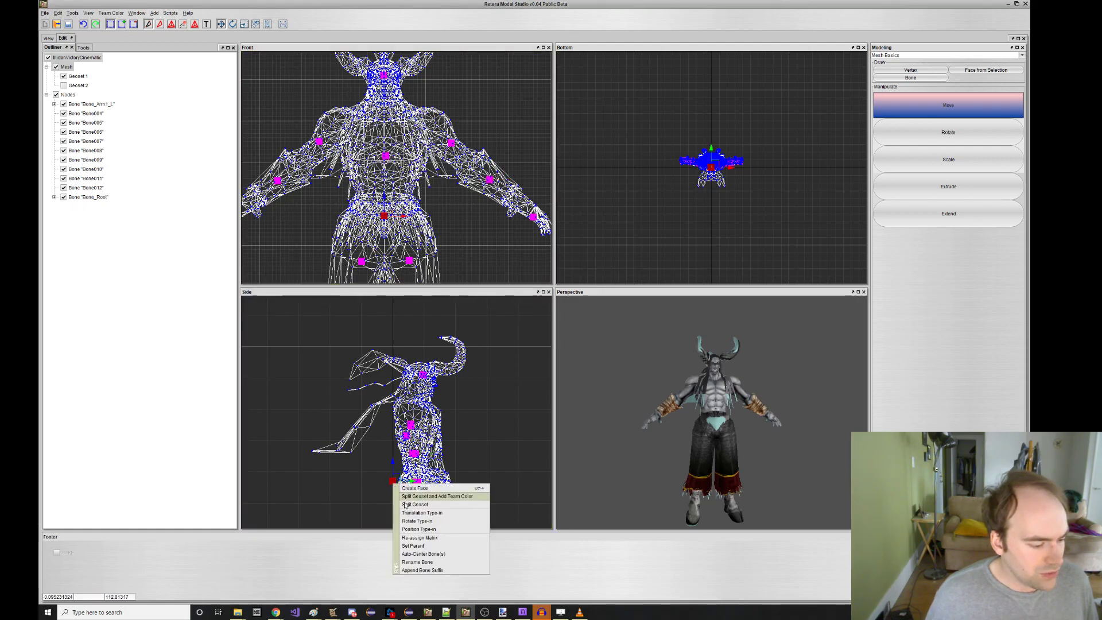
pyautogui.click(424, 554)
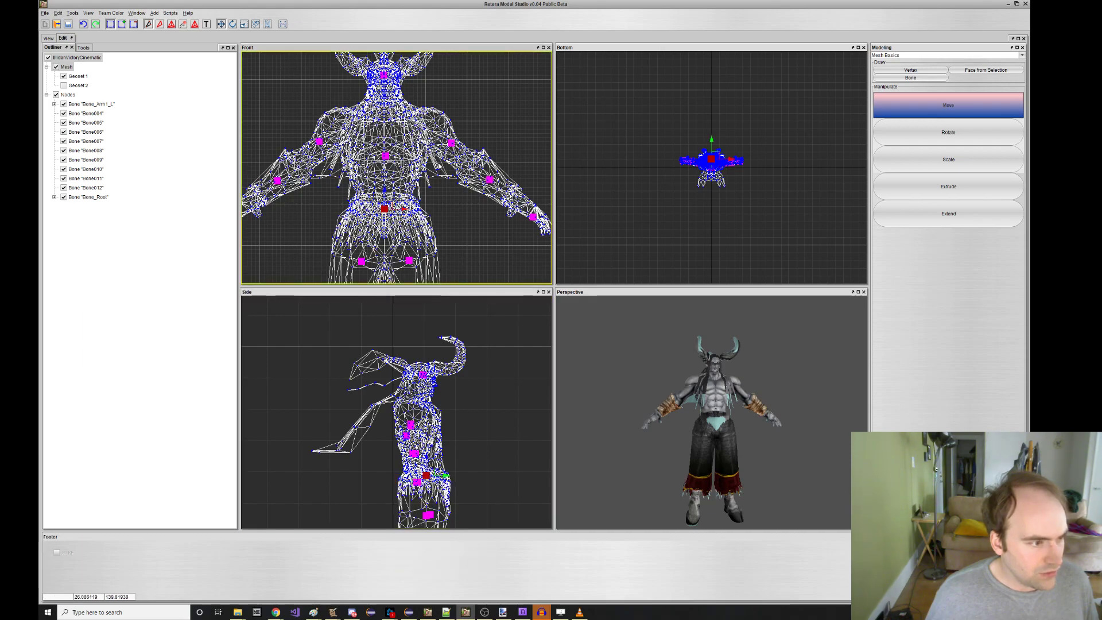
# Set Bone_Chest as the parent of the upper arm bone on the character's left side.
pyautogui.click(452, 142)
pyautogui.rightClick(452, 144)
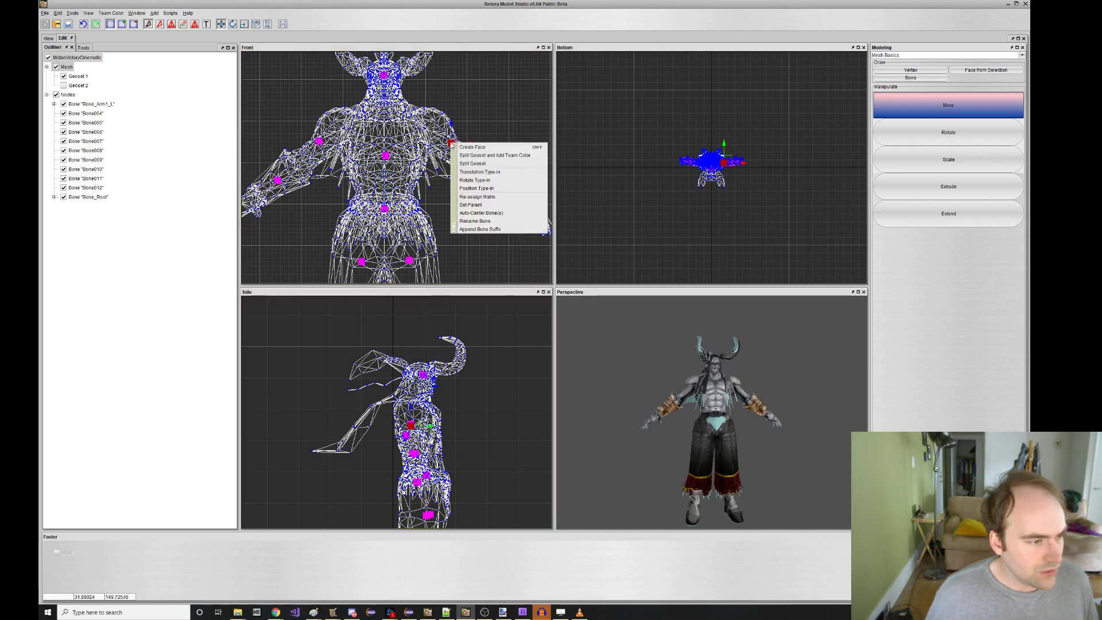
pyautogui.click(476, 220)
pyautogui.click(410, 182)
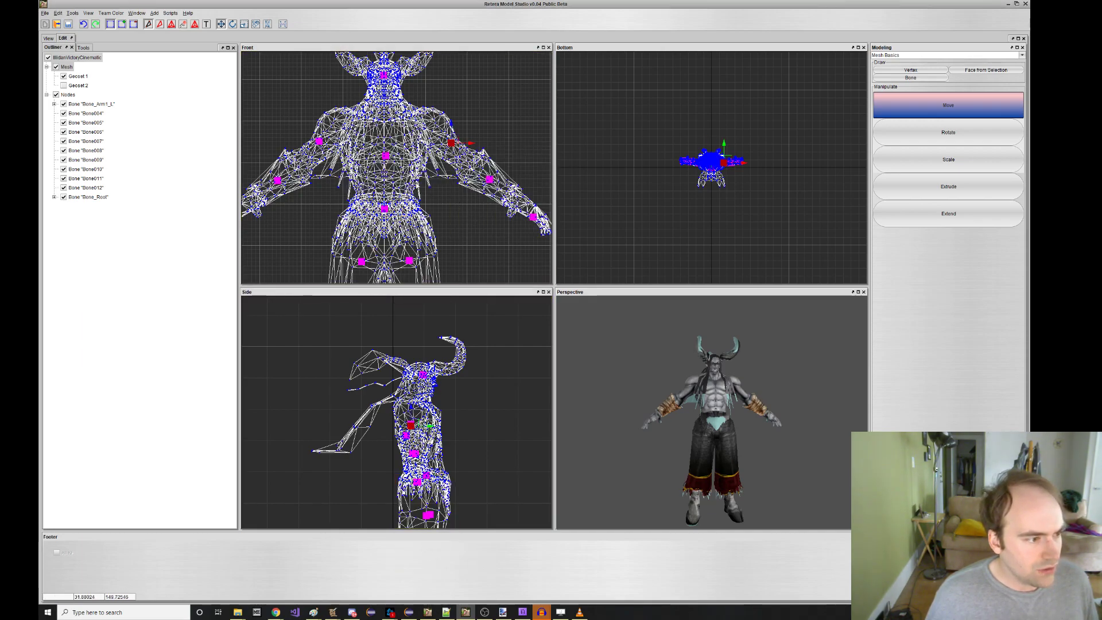
pyautogui.rightClick(451, 178)
pyautogui.click(483, 241)
pyautogui.click(402, 169)
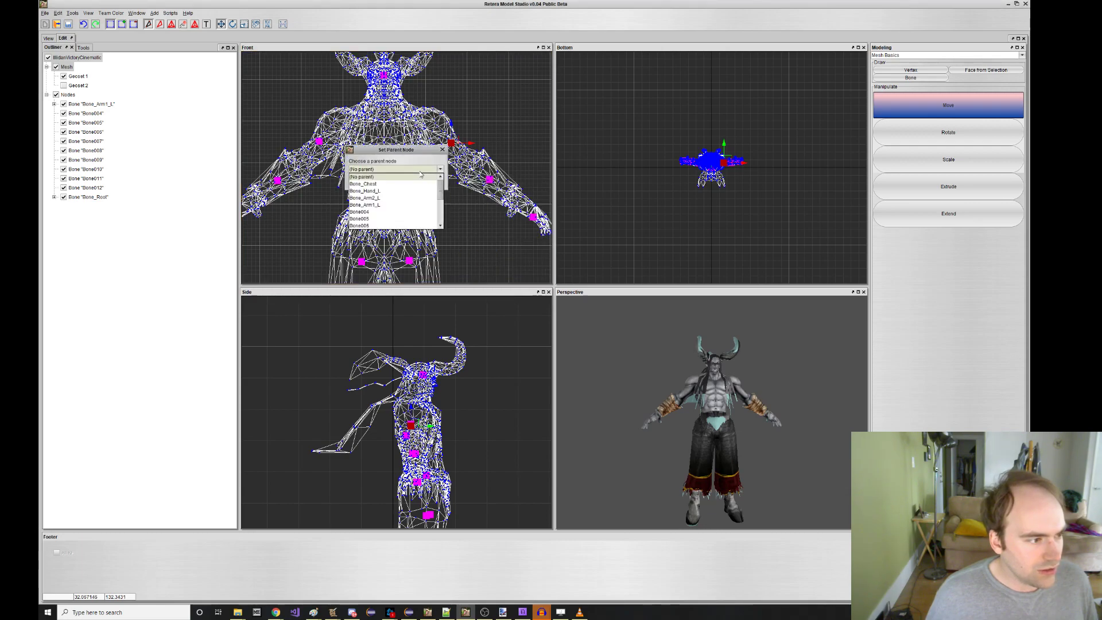
pyautogui.click(410, 183)
pyautogui.click(384, 184)
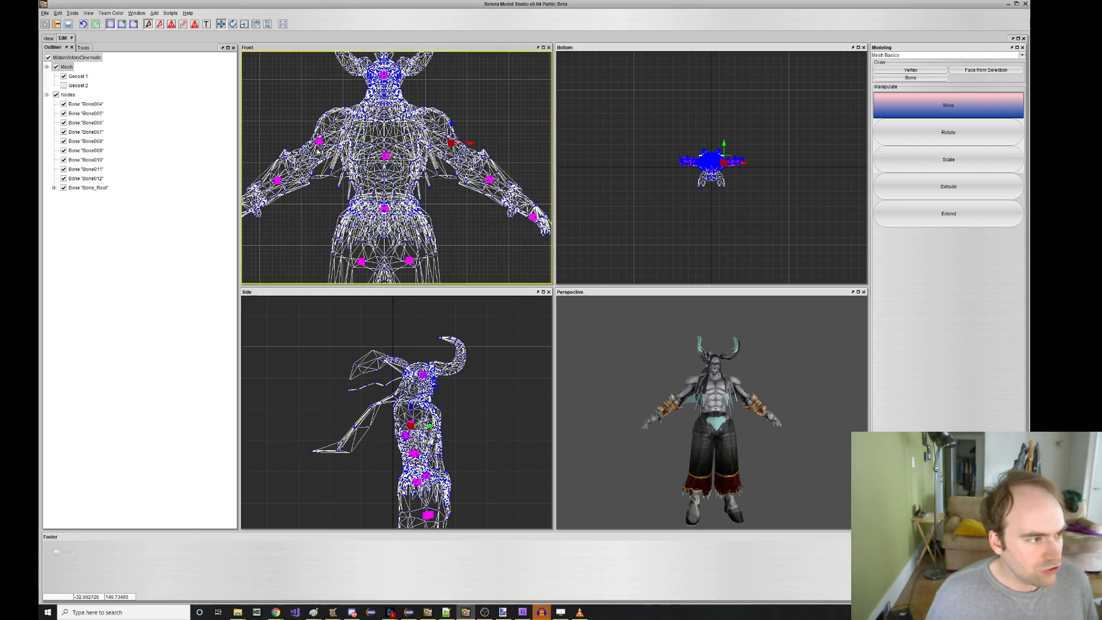
# Rename the upper arm bone on the character's right side to Bone_Arm1_R.
pyautogui.click(318, 142)
pyautogui.rightClick(318, 143)
pyautogui.click(349, 222)
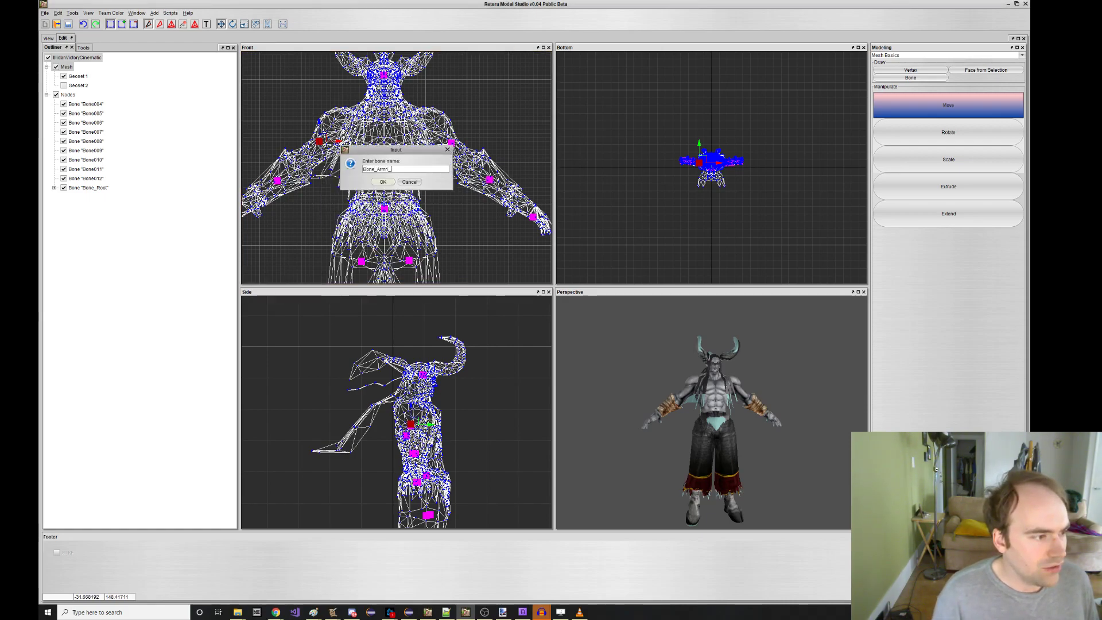
pyautogui.write('Bone_Arm1_R')
pyautogui.press('Return')
# Set Bone_Chest as the parent of the character's right upper arm bone Bone_Arm1_R.
pyautogui.rightClick(351, 225)
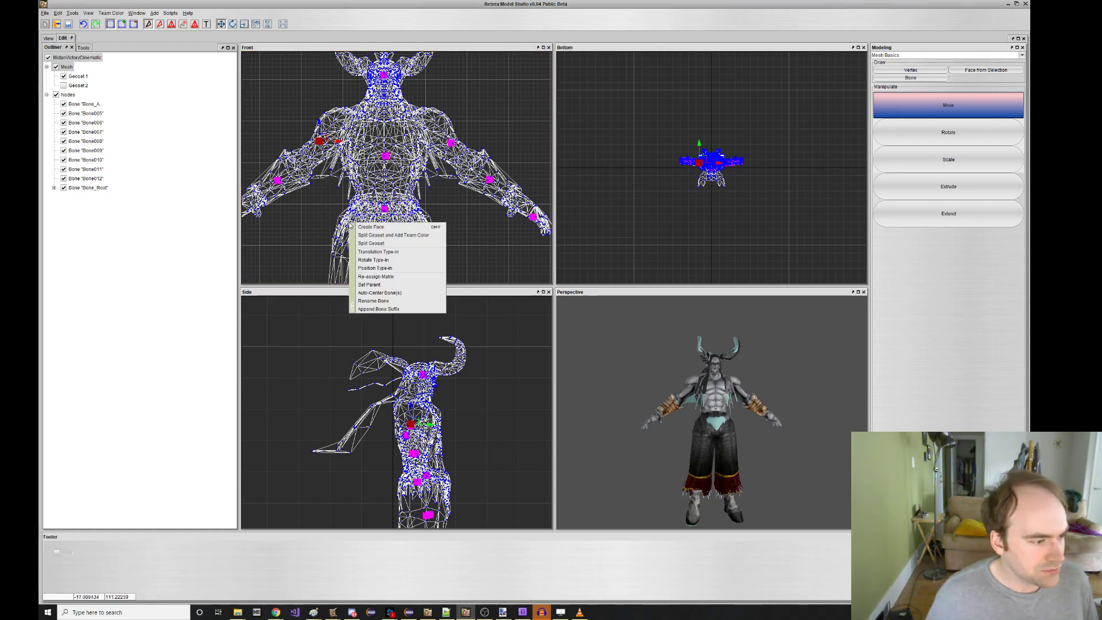
pyautogui.click(396, 285)
pyautogui.click(401, 169)
pyautogui.click(396, 185)
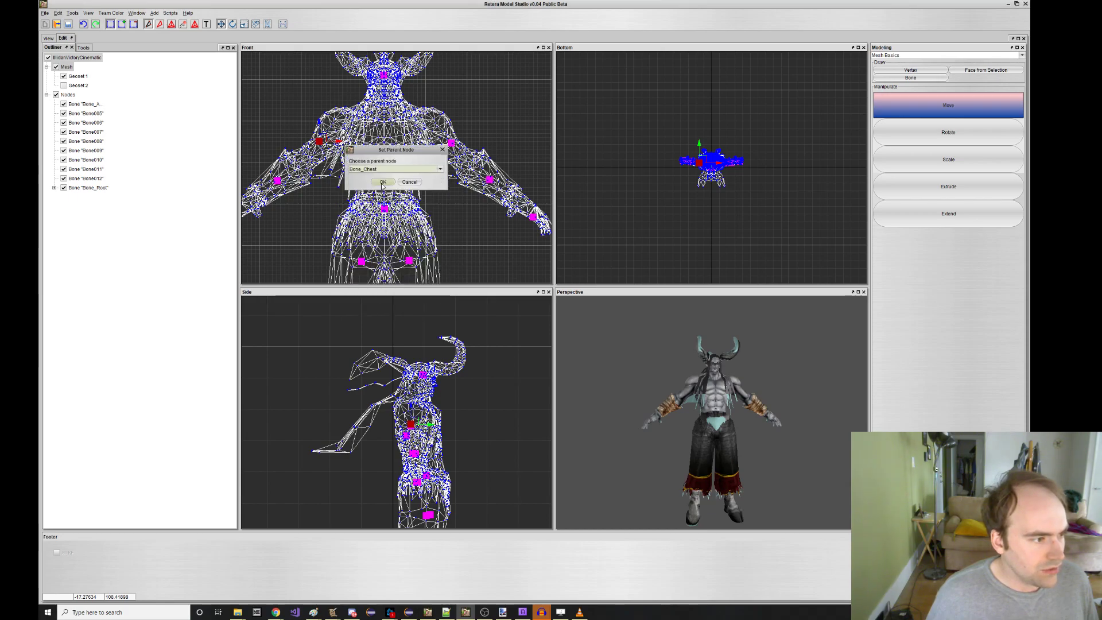
pyautogui.click(383, 181)
# Rename the forearm bone on the character's right side to Bone_Arm2_R.
pyautogui.scroll(4, 325, 188)
pyautogui.click(347, 175)
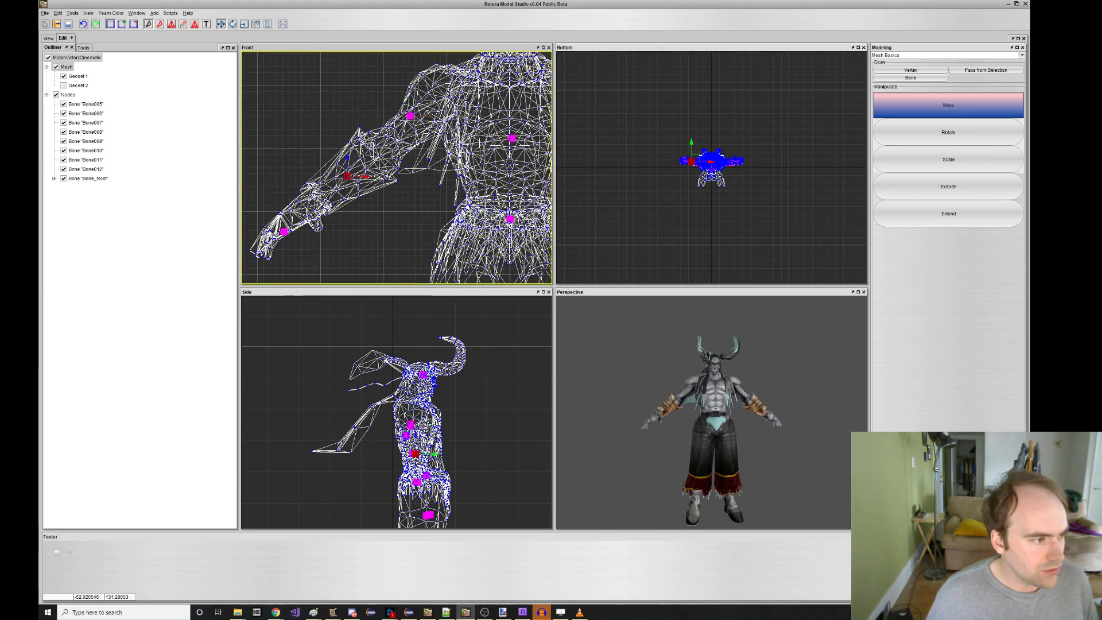
pyautogui.rightClick(347, 177)
pyautogui.click(394, 255)
pyautogui.write('Bone_Arm2_R')
pyautogui.press('Return')
# Set Bone_Arm1_R as the parent of the character's right forearm bone Bone_Arm2_R.
pyautogui.rightClick(393, 254)
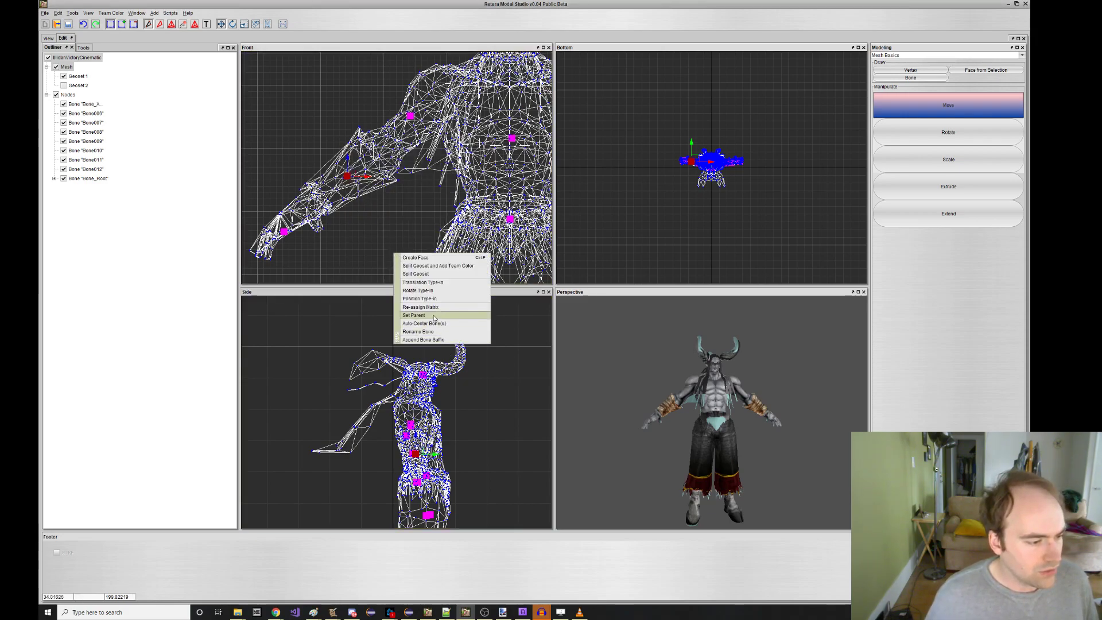
pyautogui.click(414, 316)
pyautogui.click(393, 169)
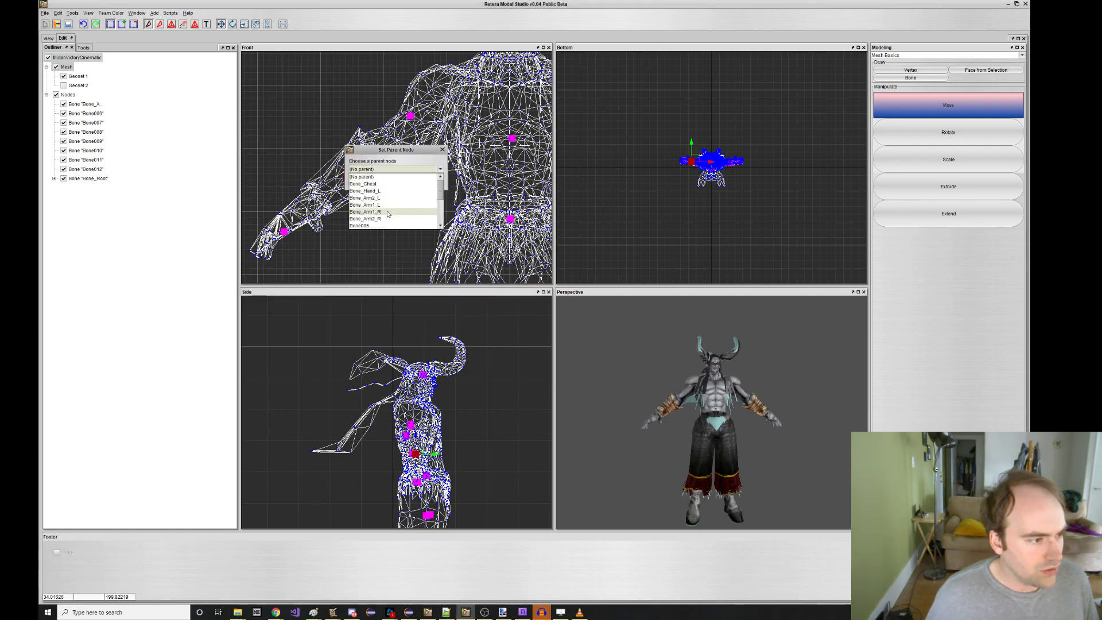
pyautogui.click(388, 212)
pyautogui.click(383, 181)
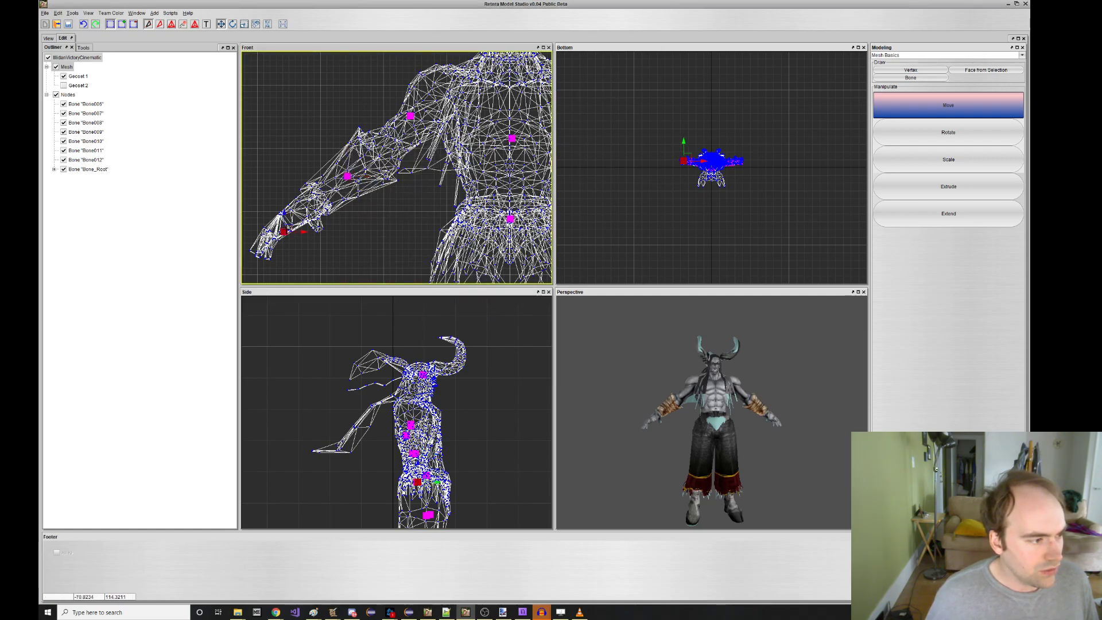
# Rename the hand bone on the character's right side, following the naming pattern of Bone_Hand_L.
pyautogui.rightClick(290, 231)
pyautogui.click(329, 309)
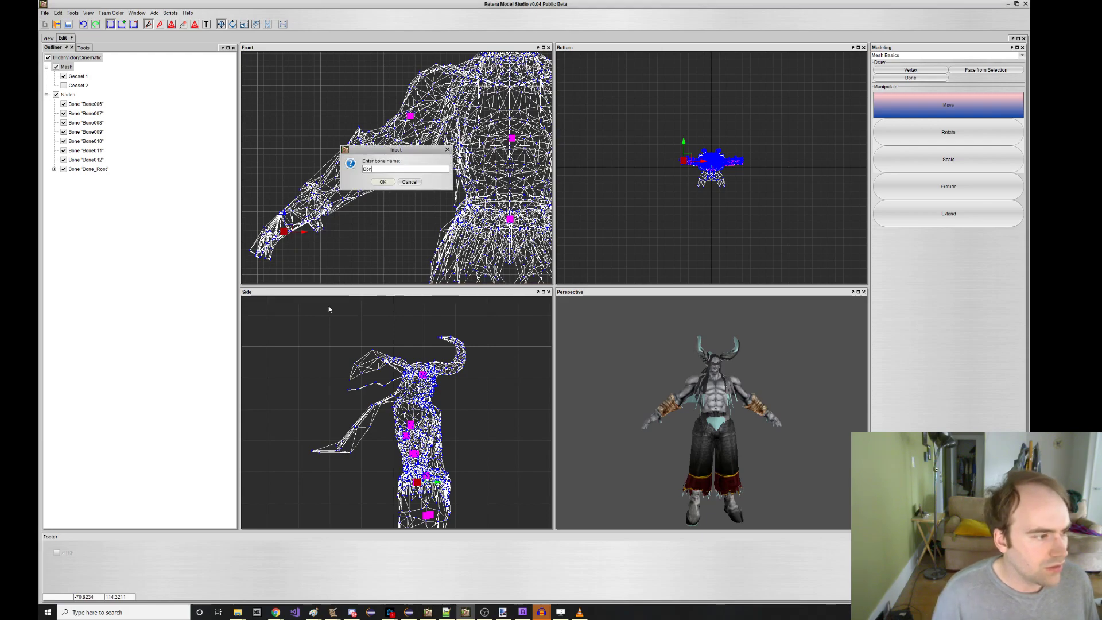
pyautogui.press('Return')
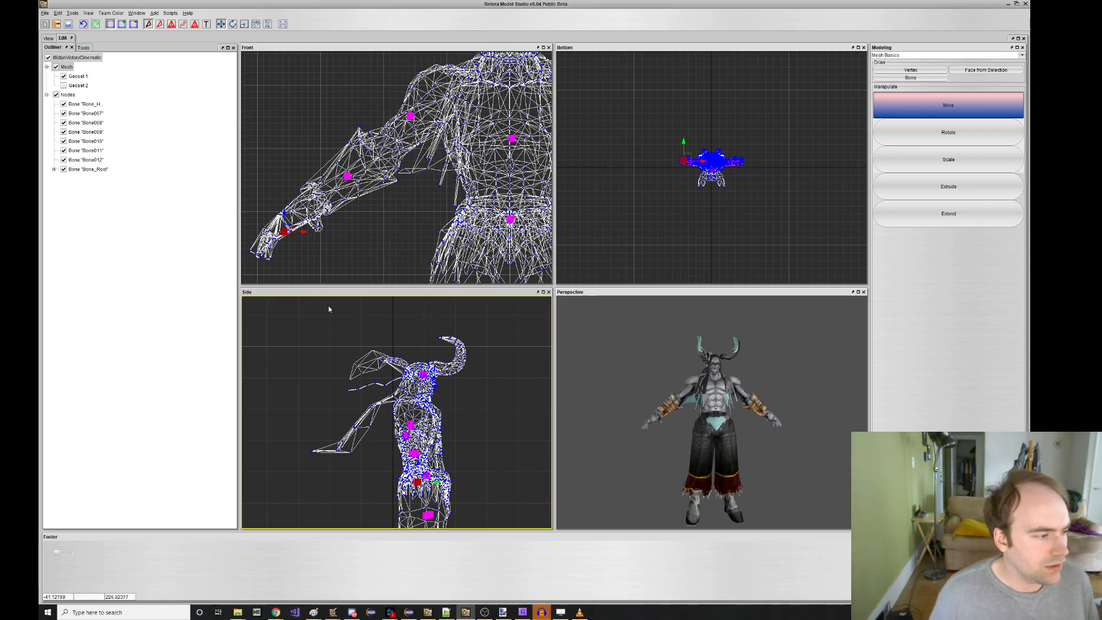
# Set the forearm bone Bone_Arm2_R as the parent of the character's right hand bone.
pyautogui.rightClick(321, 260)
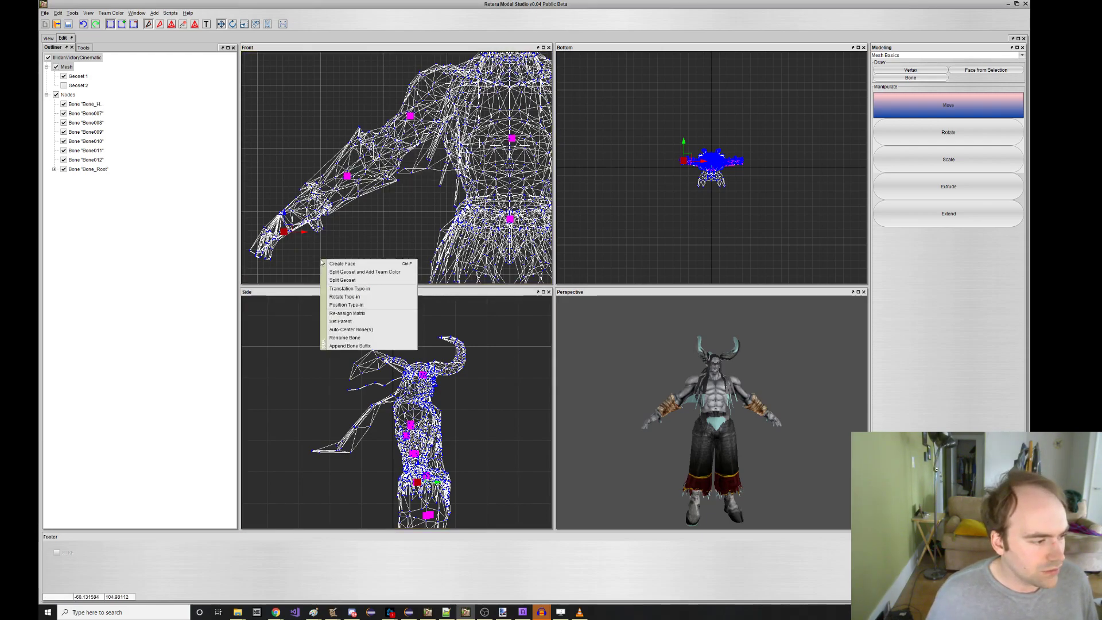
pyautogui.click(353, 323)
pyautogui.click(390, 168)
pyautogui.scroll(3, 391, 194)
pyautogui.click(382, 219)
pyautogui.click(382, 182)
# Rename the thigh bone on the character's left side to Bone_Leg1_L.
pyautogui.moveTo(430, 278); pyautogui.dragTo(395, 197, button='middle')
pyautogui.moveTo(517, 234); pyautogui.dragTo(482, 141, button='middle')
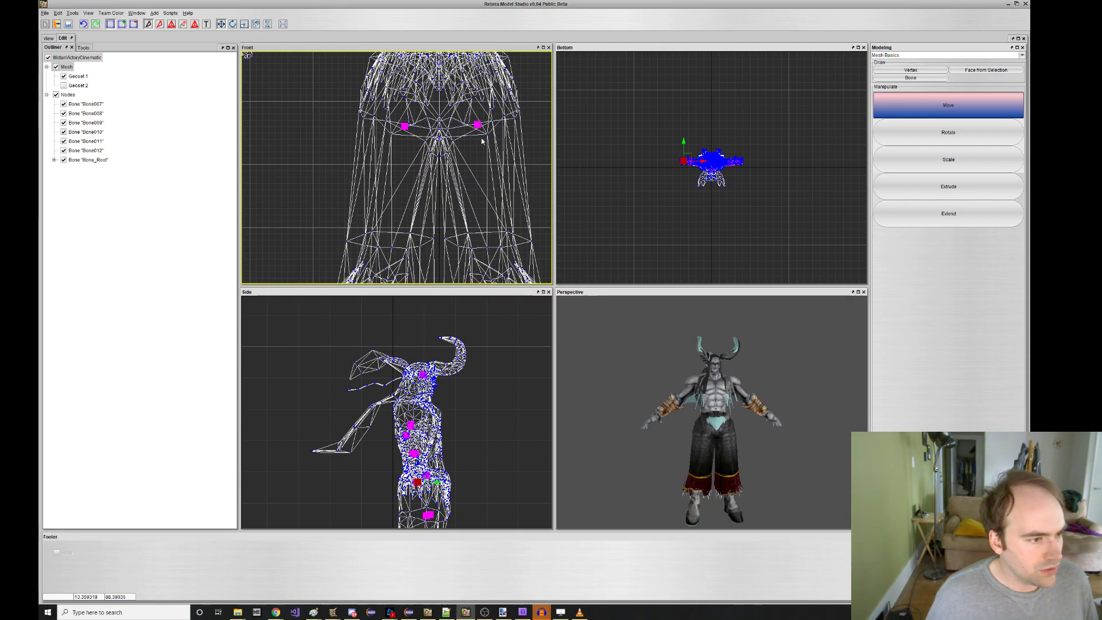
pyautogui.rightClick(478, 125)
pyautogui.click(501, 204)
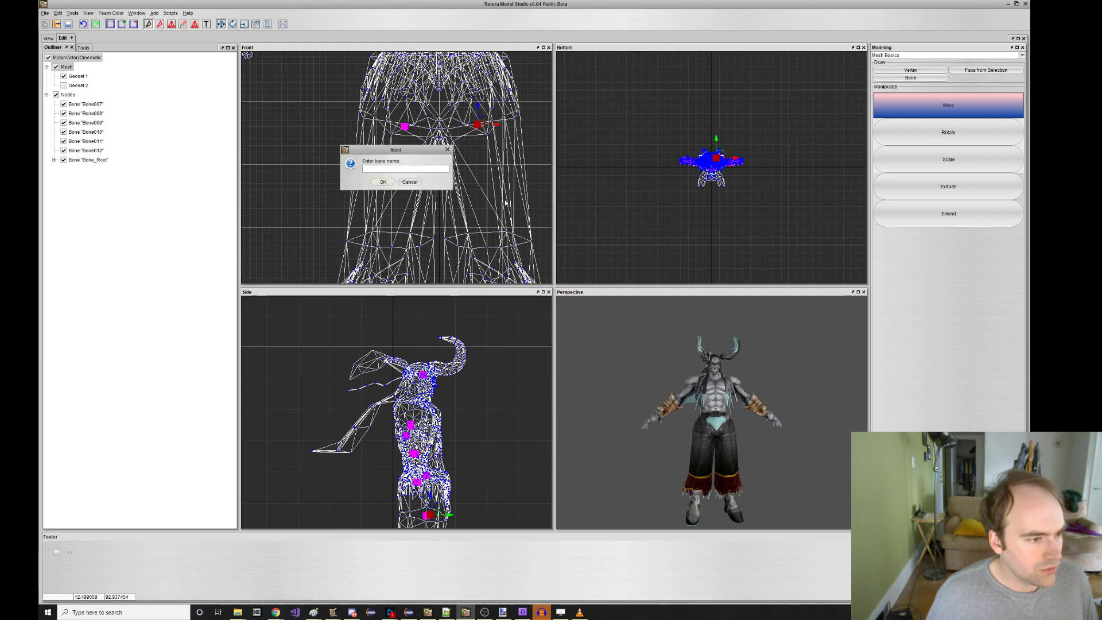
pyautogui.write('Bone_Leg1_L')
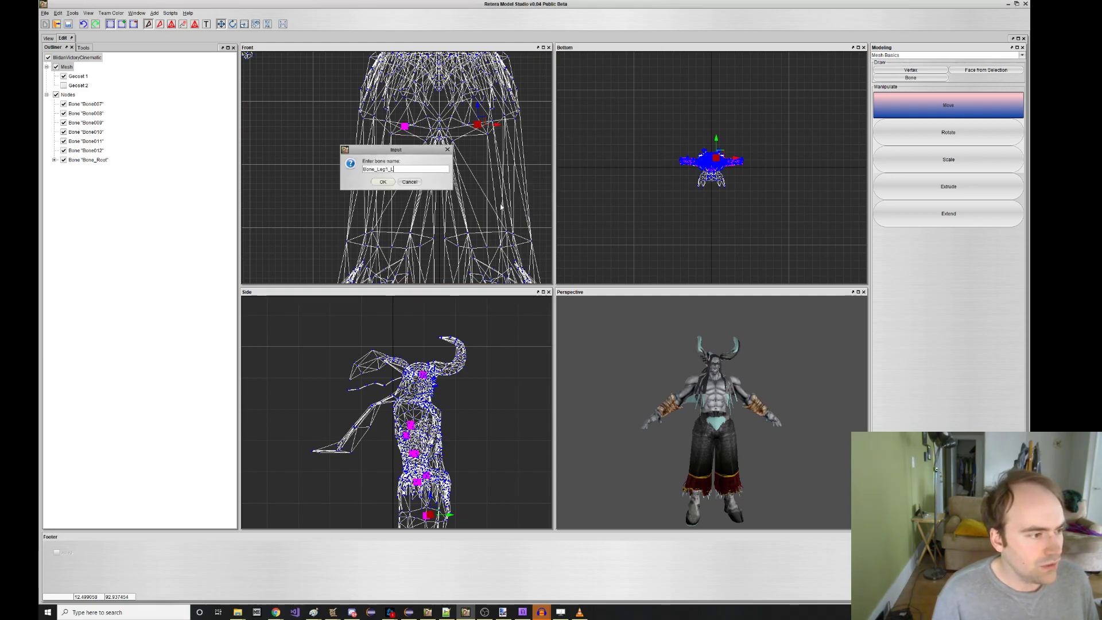
pyautogui.press('Return')
# Set the pelvis bone as the parent of the character's left thigh bone Bone_Leg1_L.
pyautogui.moveTo(501, 207); pyautogui.dragTo(440, 143, button='middle')
pyautogui.scroll(-1, 437, 208)
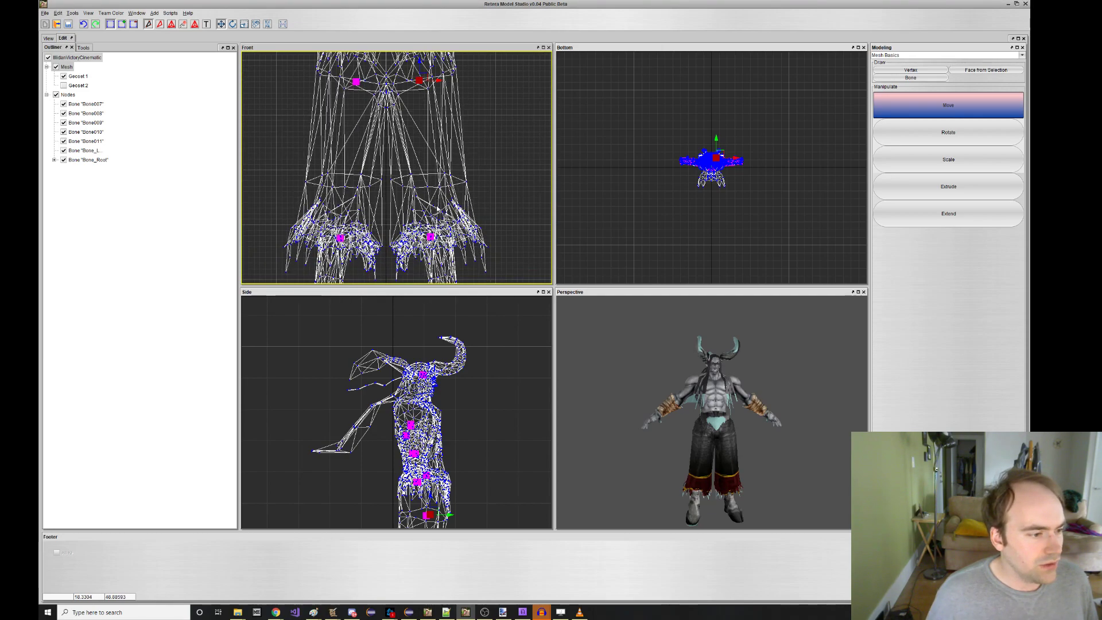
pyautogui.rightClick(429, 174)
pyautogui.click(478, 228)
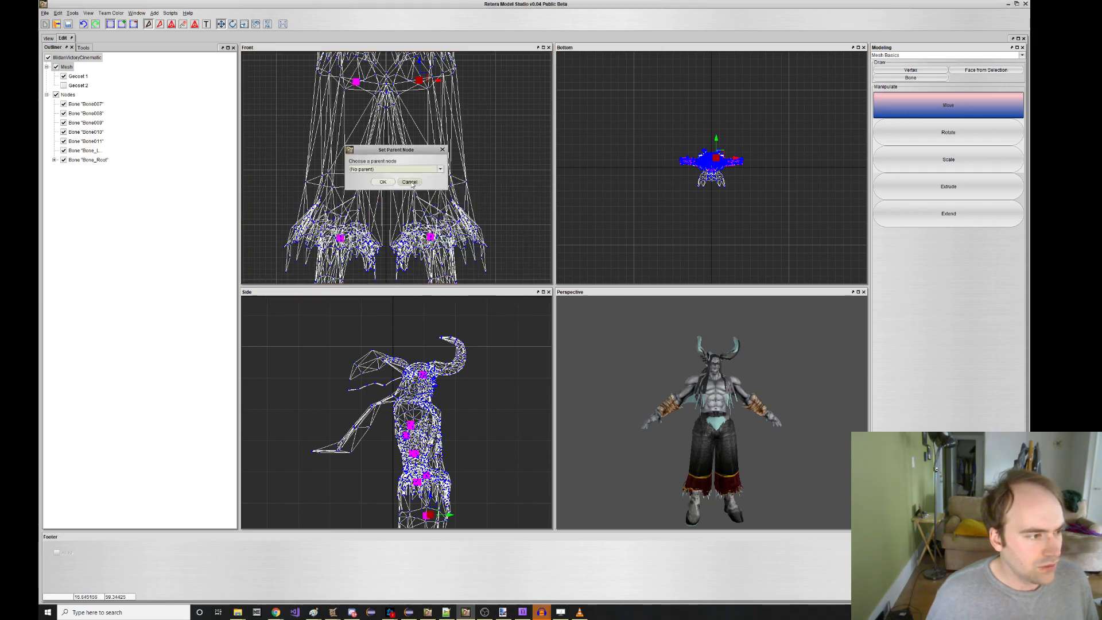
pyautogui.click(398, 171)
pyautogui.scroll(-3, 398, 191)
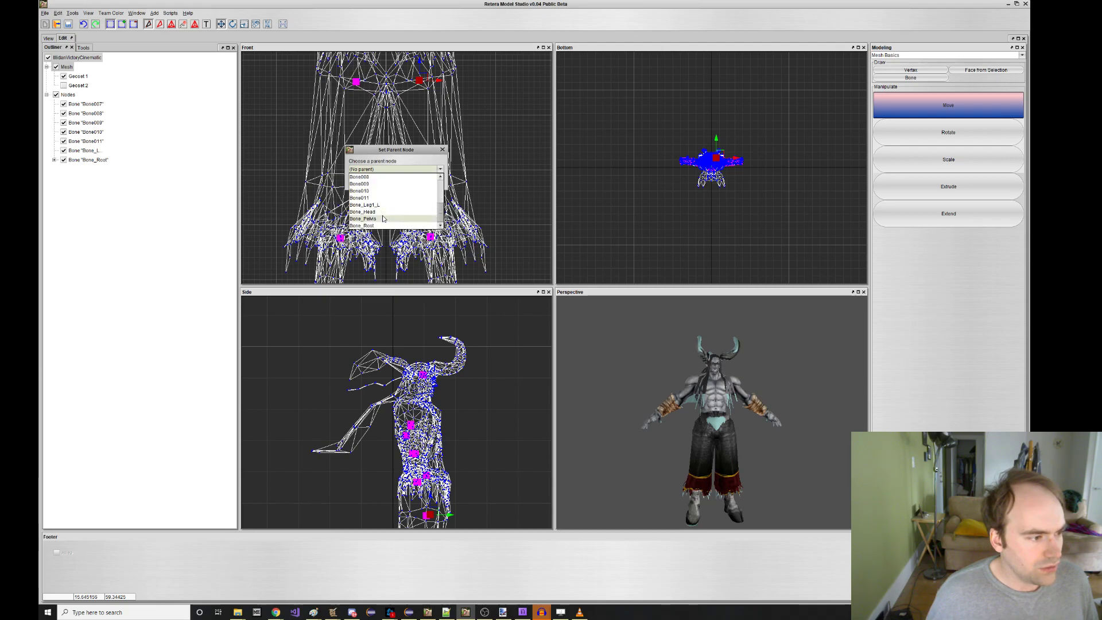
pyautogui.click(382, 218)
pyautogui.click(383, 182)
# Rename the lower leg bone on the character's left side to Bone_Leg2_L.
pyautogui.scroll(3, 431, 236)
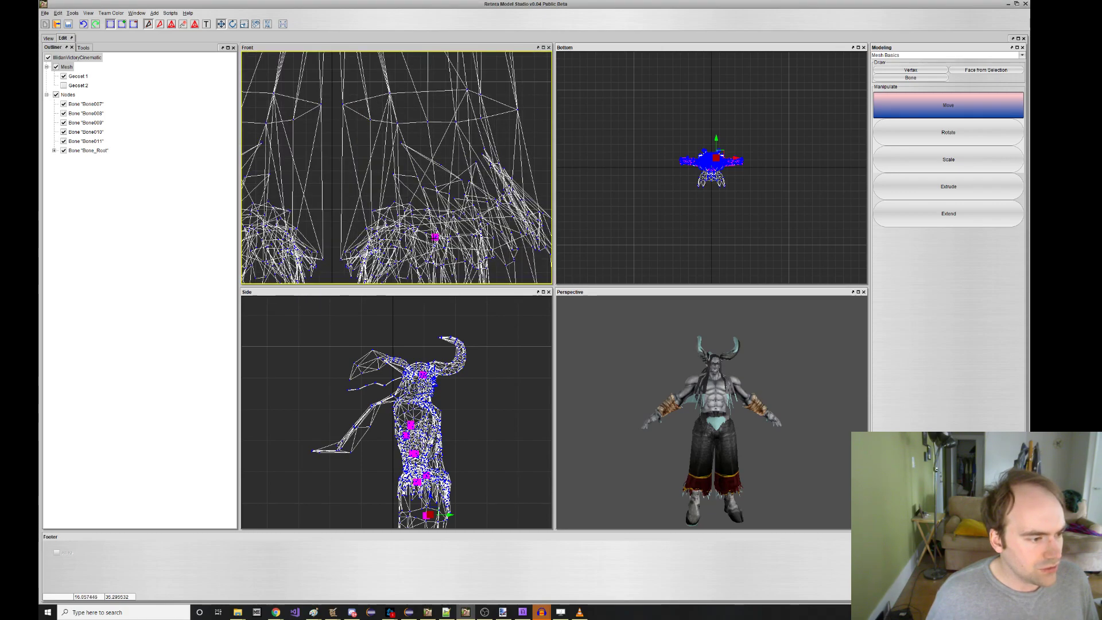
pyautogui.rightClick(435, 240)
pyautogui.click(464, 312)
pyautogui.rightClick(442, 260)
pyautogui.click(479, 339)
pyautogui.write('Bone_Leg2_L')
pyautogui.press('Return')
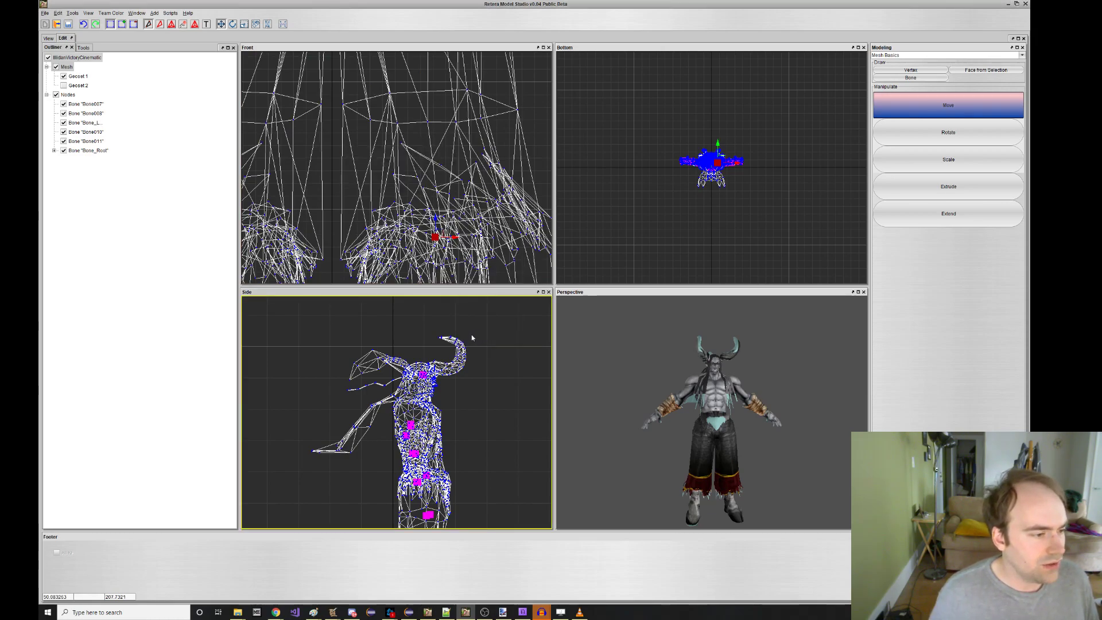
# Set Bone_Leg1_L as the parent of the character's left lower leg bone Bone_Leg2_L.
pyautogui.rightClick(456, 271)
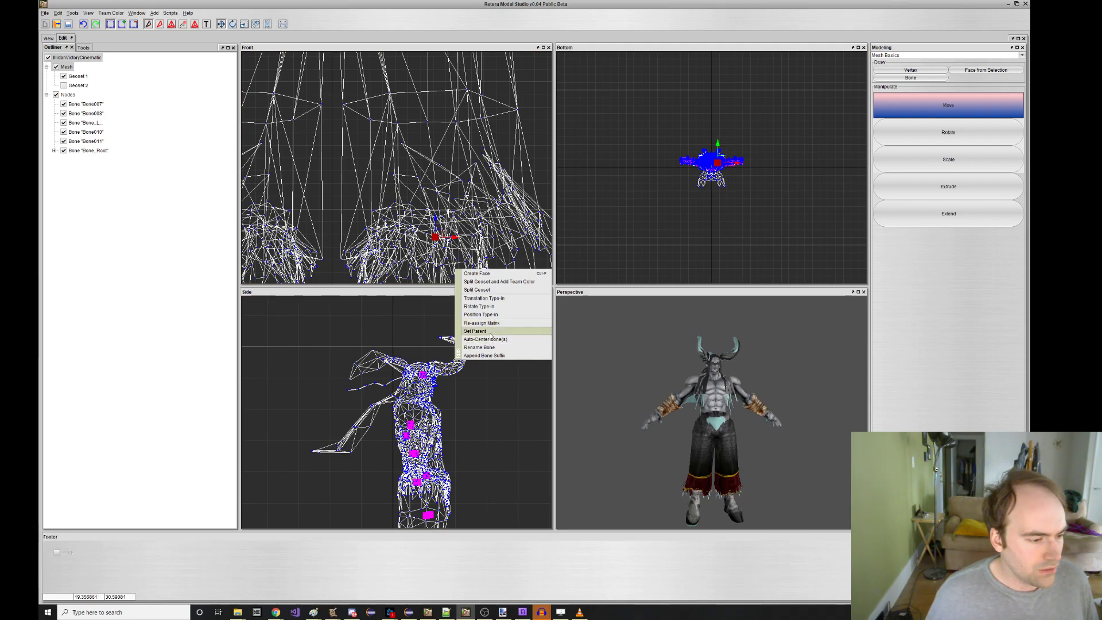
pyautogui.click(475, 331)
pyautogui.click(402, 169)
pyautogui.scroll(-2, 409, 198)
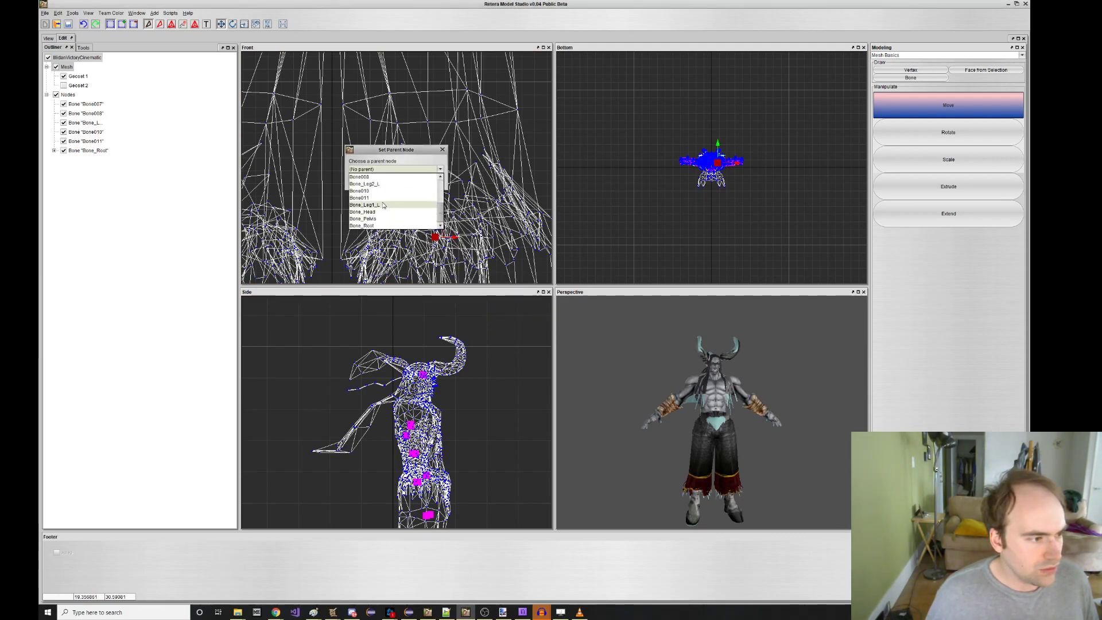
pyautogui.click(383, 205)
pyautogui.click(382, 182)
# Rename the foot bone on the character's left side to Bone_Foot_L.
pyautogui.moveTo(428, 246); pyautogui.dragTo(410, 155, button='middle')
pyautogui.scroll(-2, 427, 210)
pyautogui.rightClick(425, 199)
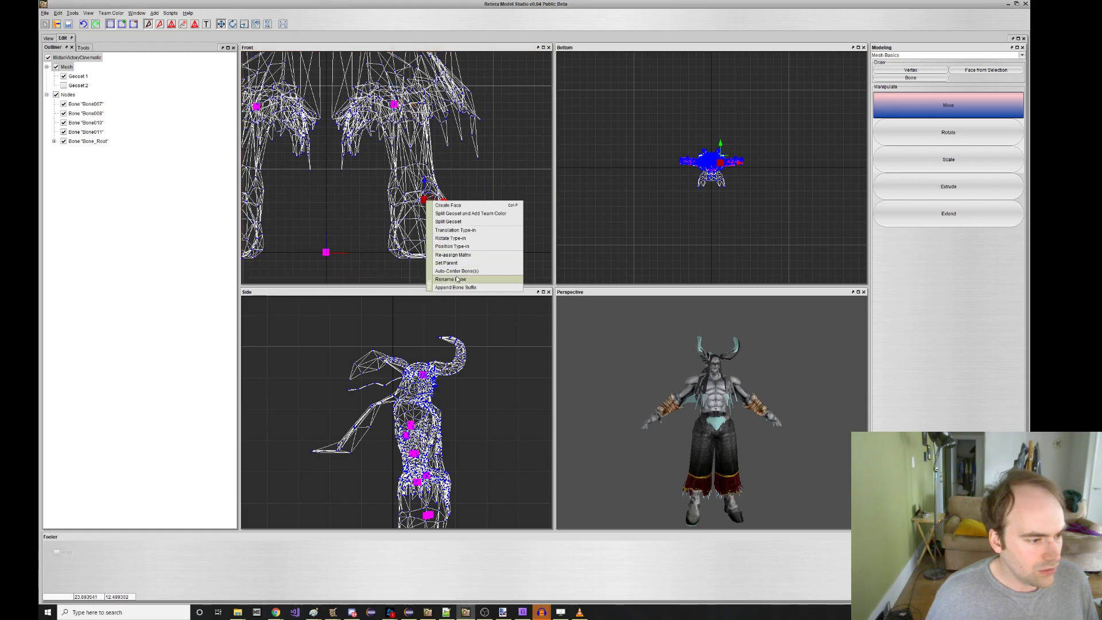
pyautogui.click(474, 278)
pyautogui.write('Bone_Foot_')
pyautogui.press('Return')
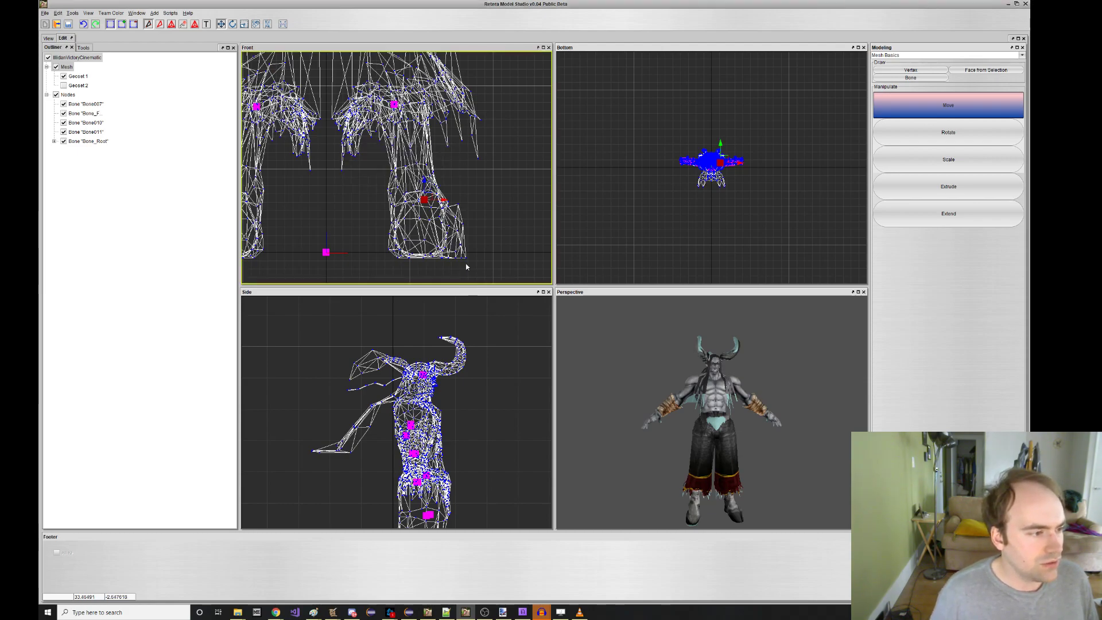
# Set Bone_Leg2_L as the parent of the foot bone on the character's left side.
pyautogui.rightClick(499, 197)
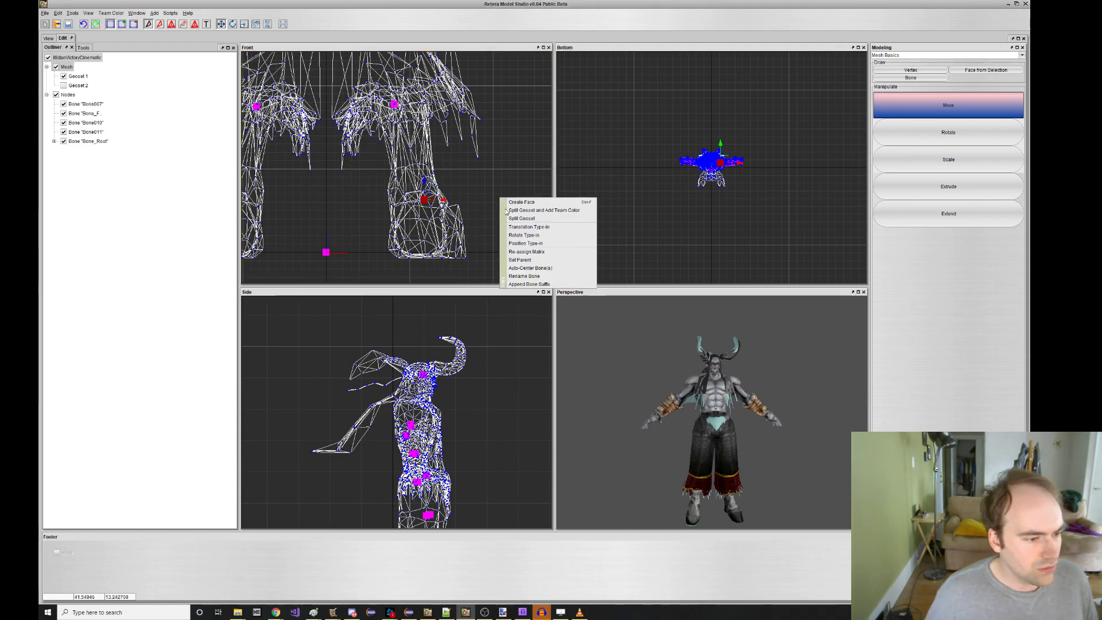
pyautogui.click(520, 260)
pyautogui.click(402, 169)
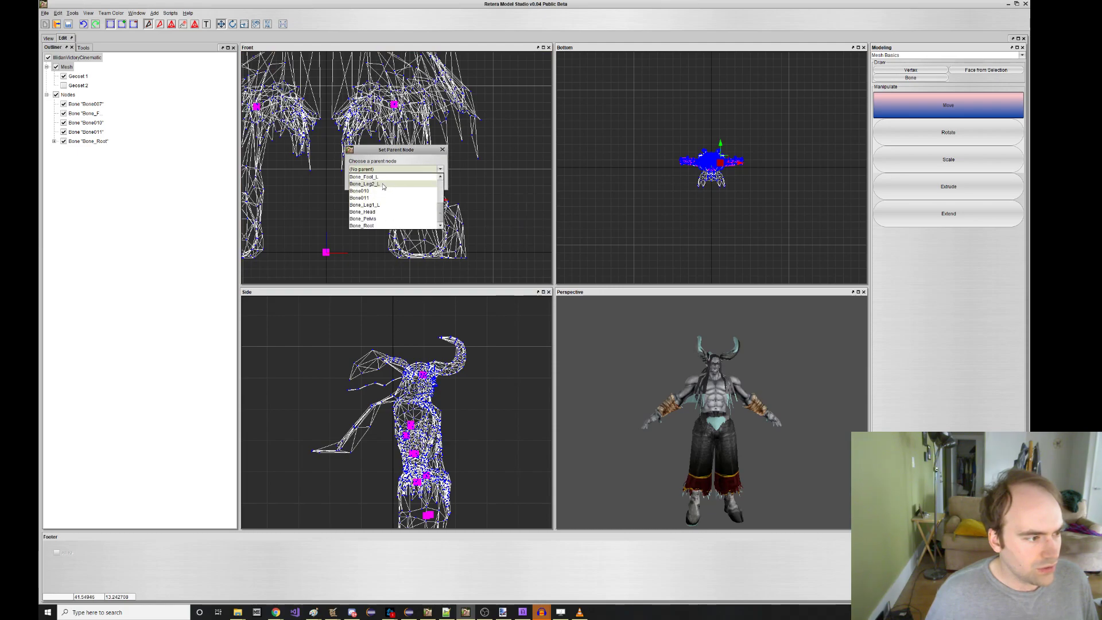
pyautogui.click(382, 184)
pyautogui.click(382, 183)
# Rename the foot bone on the character's right side to Bone_Foot_R.
pyautogui.moveTo(301, 173); pyautogui.dragTo(410, 165, button='middle')
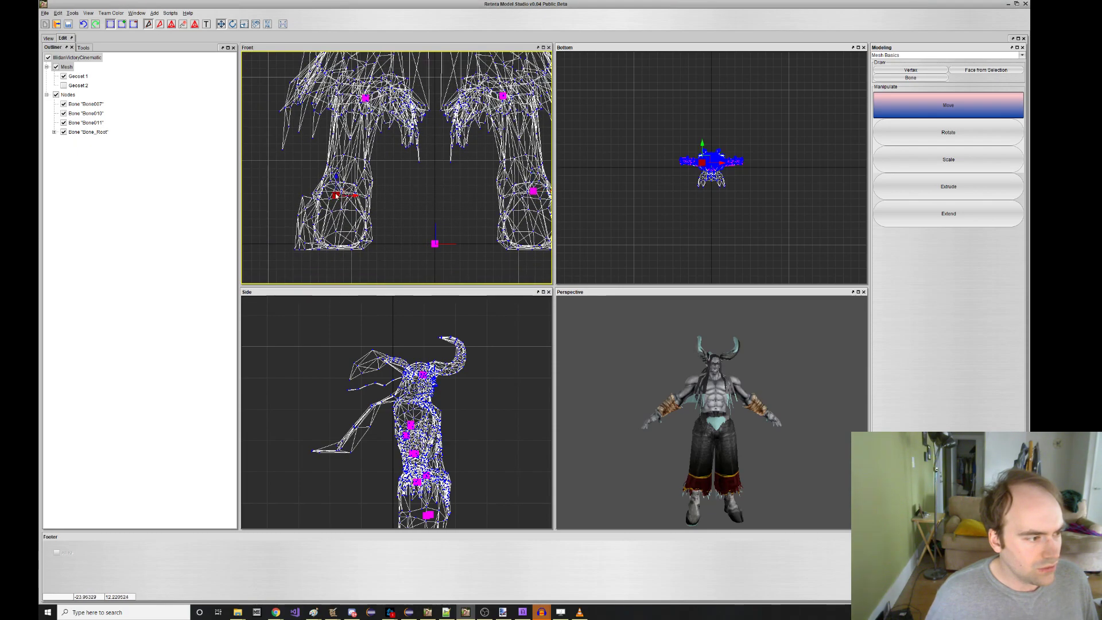
pyautogui.rightClick(335, 193)
pyautogui.click(374, 272)
pyautogui.write('Bone_F')
pyautogui.press('Return')
pyautogui.rightClick(378, 215)
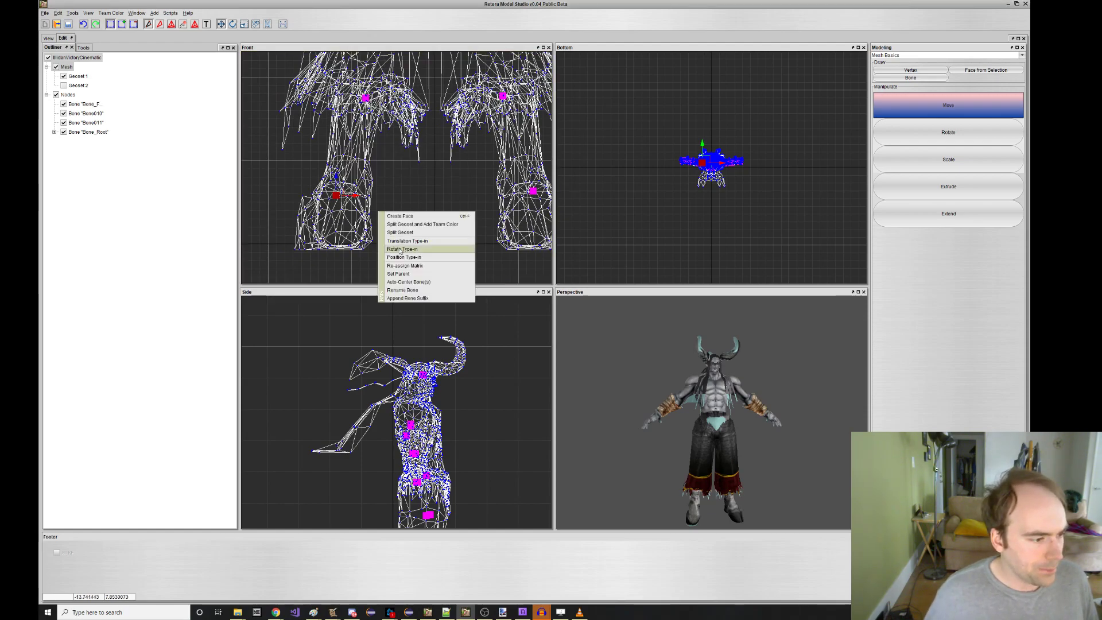
pyautogui.click(410, 277)
pyautogui.click(402, 168)
pyautogui.scroll(1, 404, 191)
pyautogui.click(382, 137)
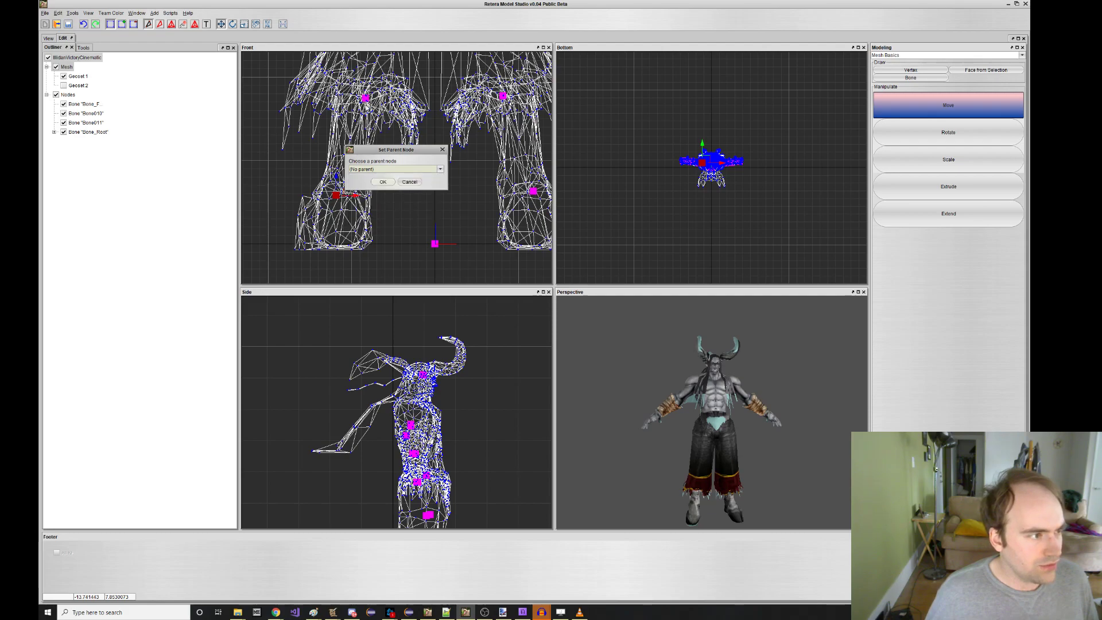
pyautogui.press('Escape')
# Rename the lower leg bone on the character's right side to Bone_Leg2_R.
pyautogui.rightClick(359, 99)
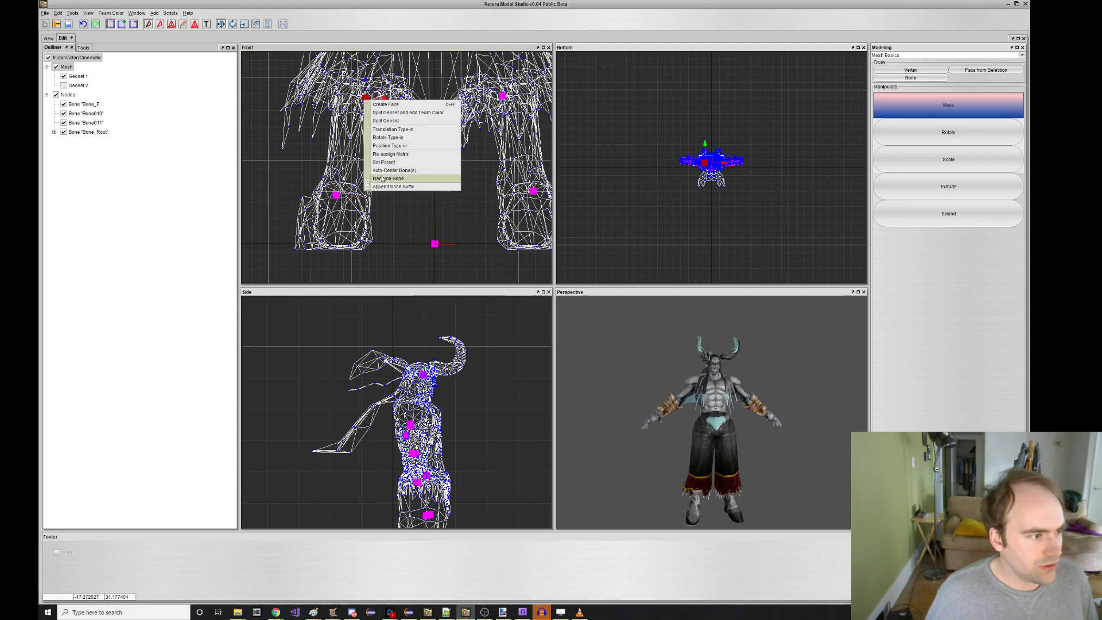
pyautogui.click(390, 177)
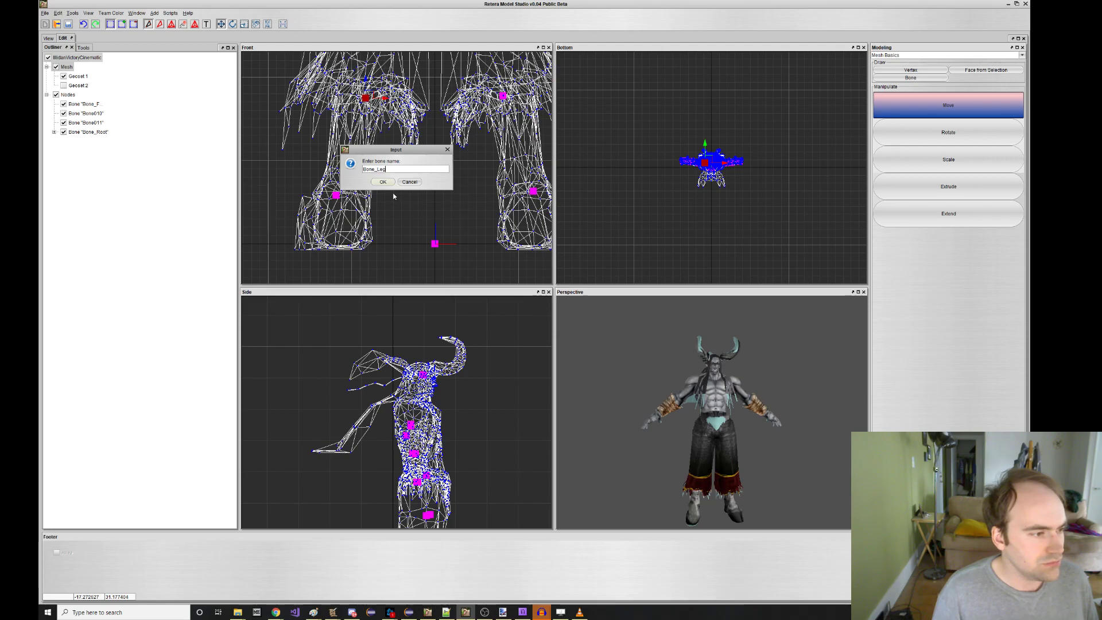
pyautogui.write('Bone_Leg2_R')
pyautogui.press('Return')
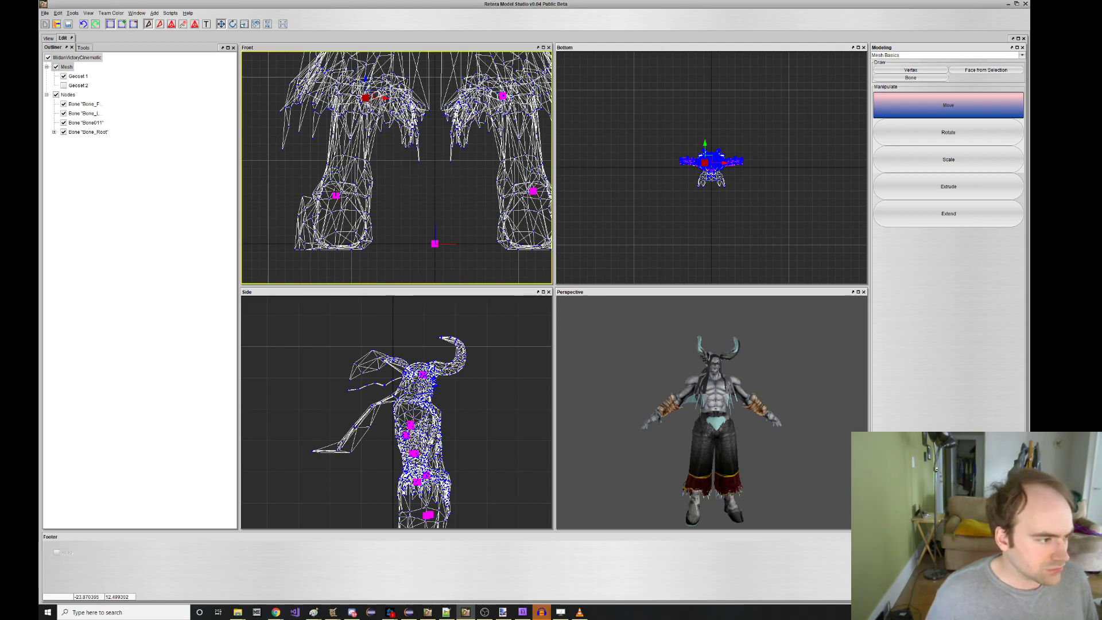
# Set Bone_Leg2_R as the parent of the foot bone on the character's right side.
pyautogui.rightClick(337, 192)
pyautogui.click(374, 271)
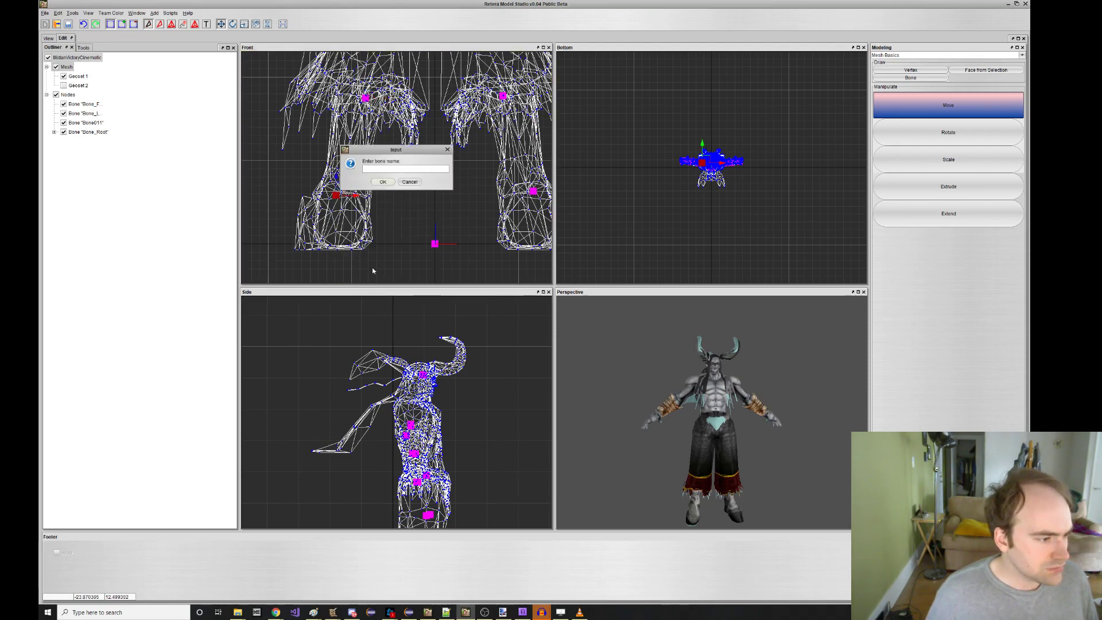
pyautogui.click(405, 183)
pyautogui.rightClick(405, 190)
pyautogui.click(410, 204)
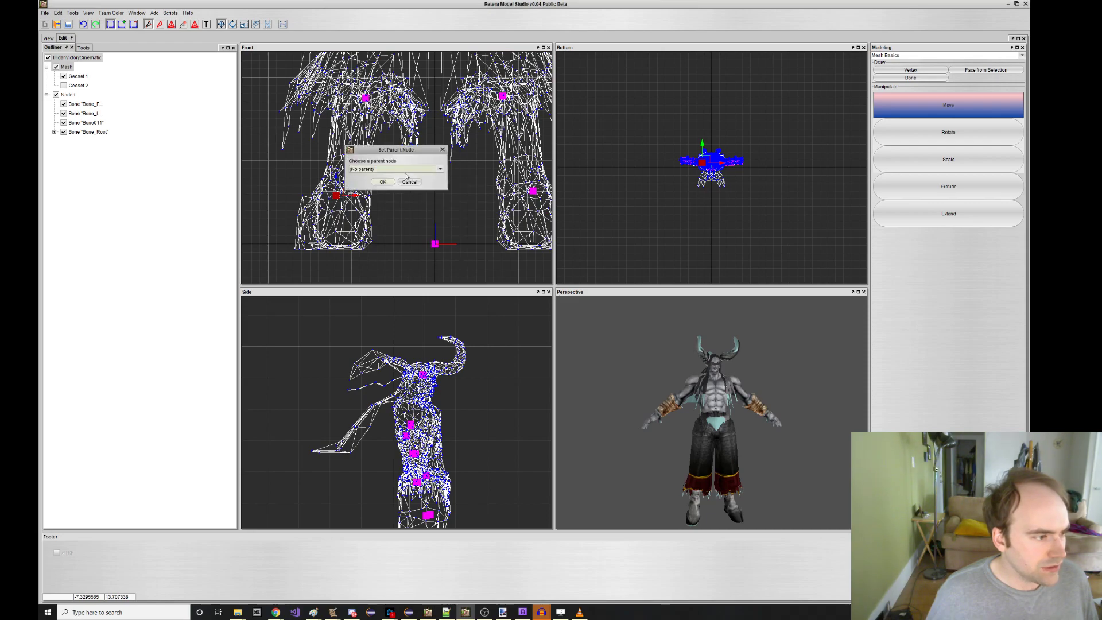
pyautogui.click(406, 171)
pyautogui.scroll(-3, 404, 189)
pyautogui.click(398, 197)
pyautogui.click(386, 182)
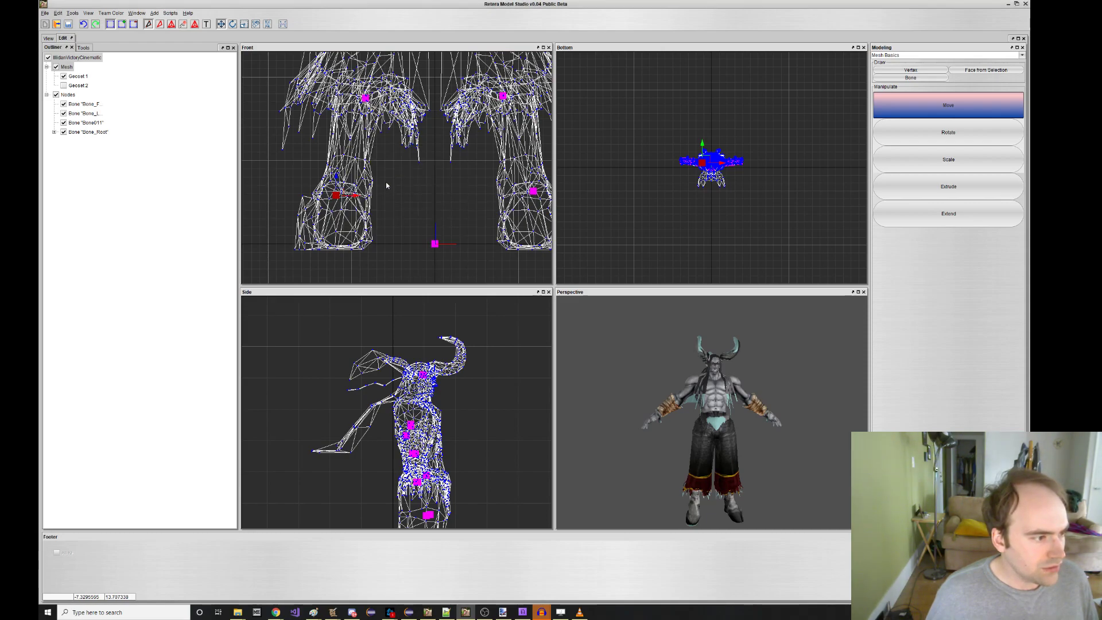
# Rename the thigh bone on the character's right side to Bone_Leg1_R.
pyautogui.scroll(6, 385, 182)
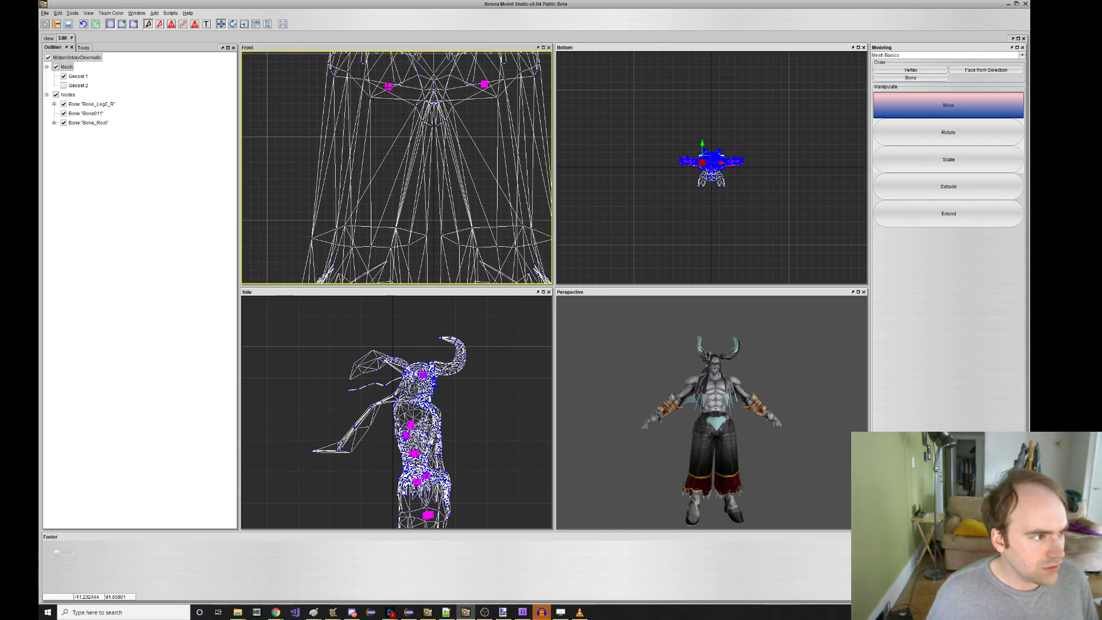
pyautogui.click(389, 86)
pyautogui.rightClick(386, 87)
pyautogui.click(403, 168)
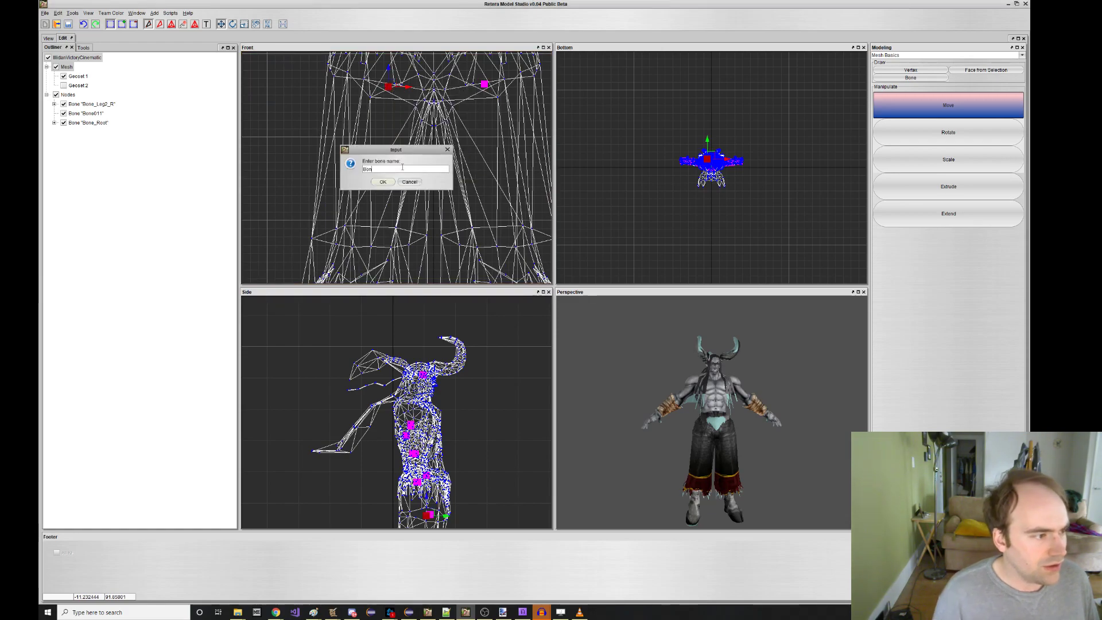
pyautogui.press('Return')
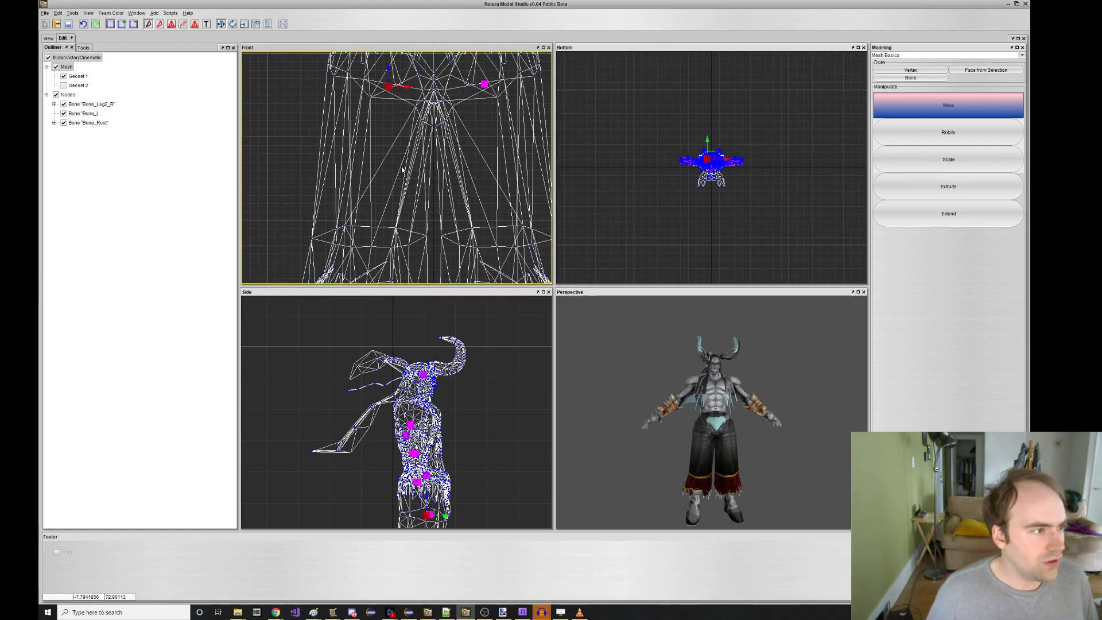
# Set Bone_Pelvis as the parent of the character's right thigh bone Bone_Leg1_R.
pyautogui.scroll(-3, 401, 167)
pyautogui.rightClick(377, 135)
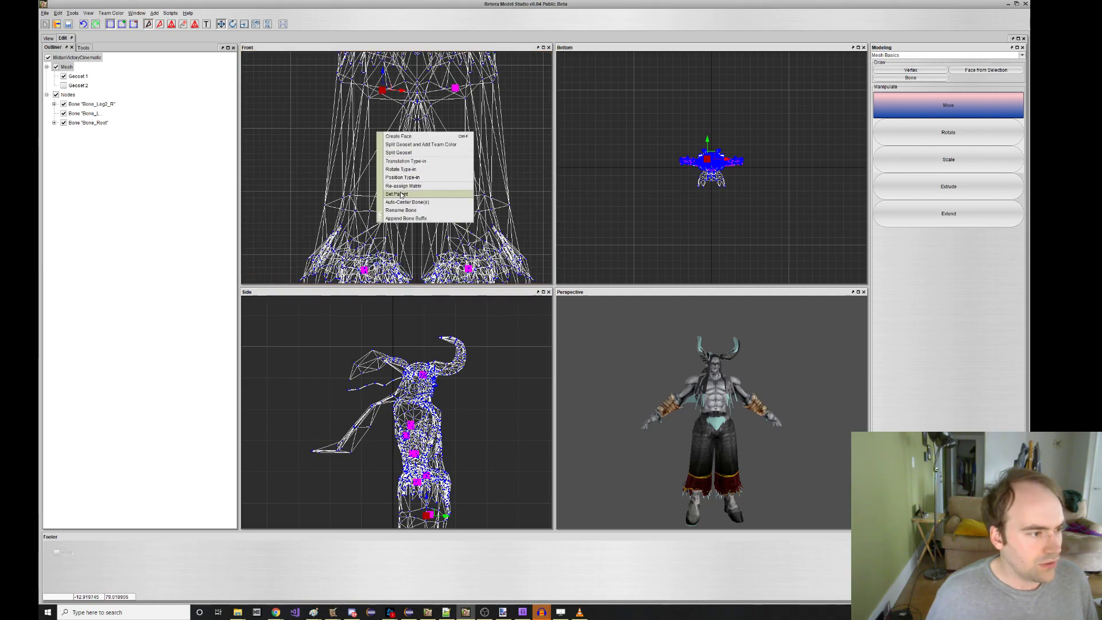
pyautogui.click(402, 195)
pyautogui.click(394, 169)
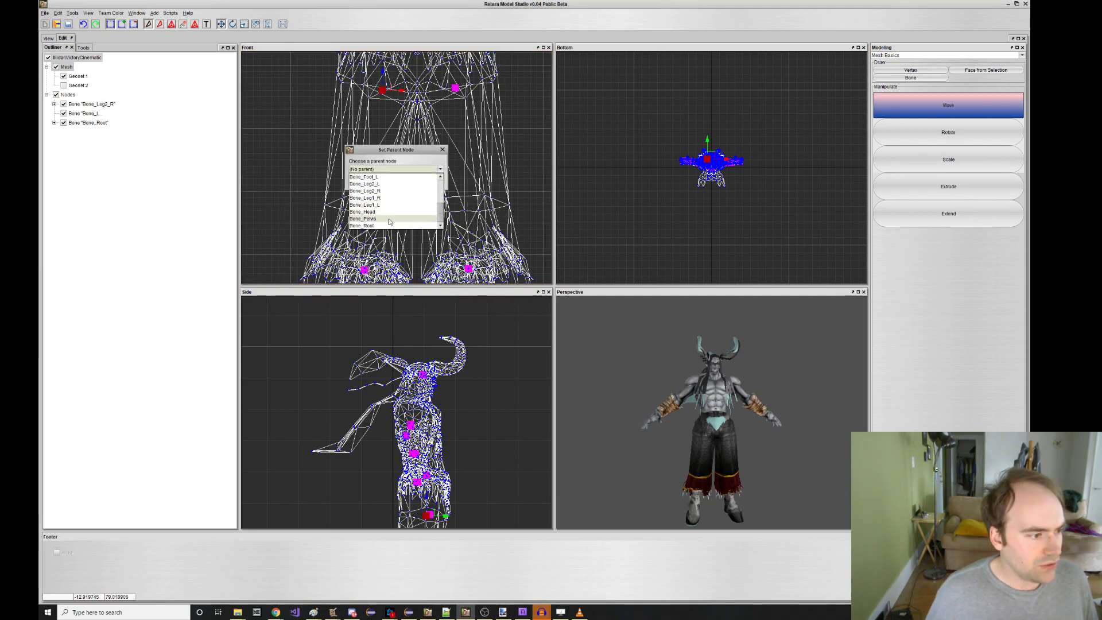
pyautogui.click(390, 219)
pyautogui.click(382, 183)
# Set Bone_Leg1_R as the parent of the character's right lower leg bone Bone_Leg2_R.
pyautogui.moveTo(368, 271); pyautogui.dragTo(357, 193, button='middle')
pyautogui.scroll(3, 356, 194)
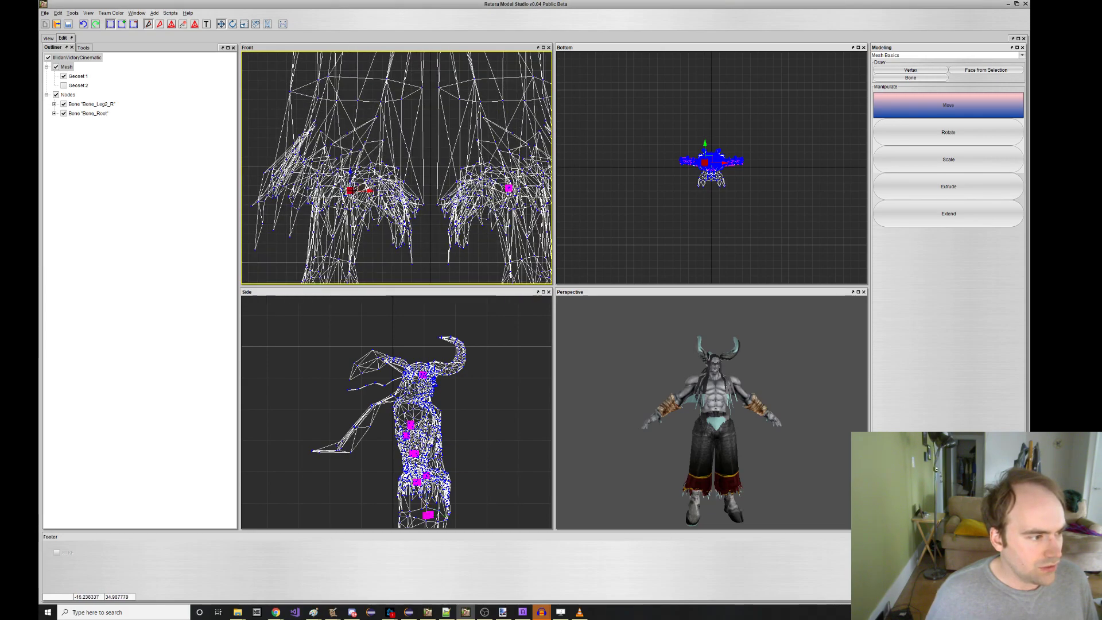
pyautogui.rightClick(352, 188)
pyautogui.click(379, 247)
pyautogui.click(394, 168)
pyautogui.scroll(-2, 397, 201)
pyautogui.click(391, 191)
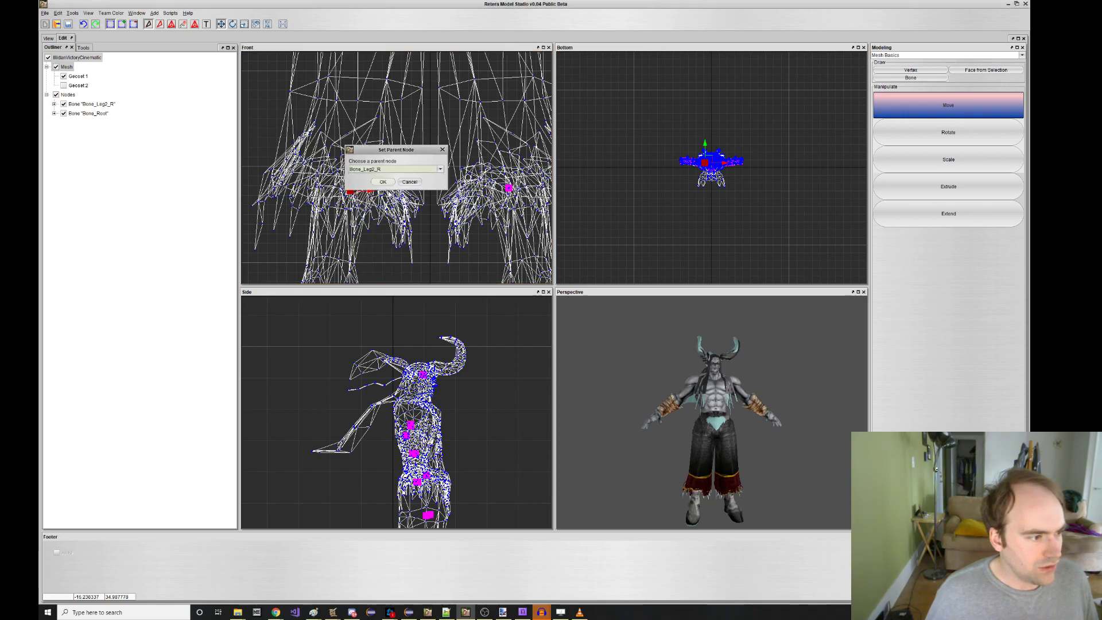
pyautogui.click(388, 170)
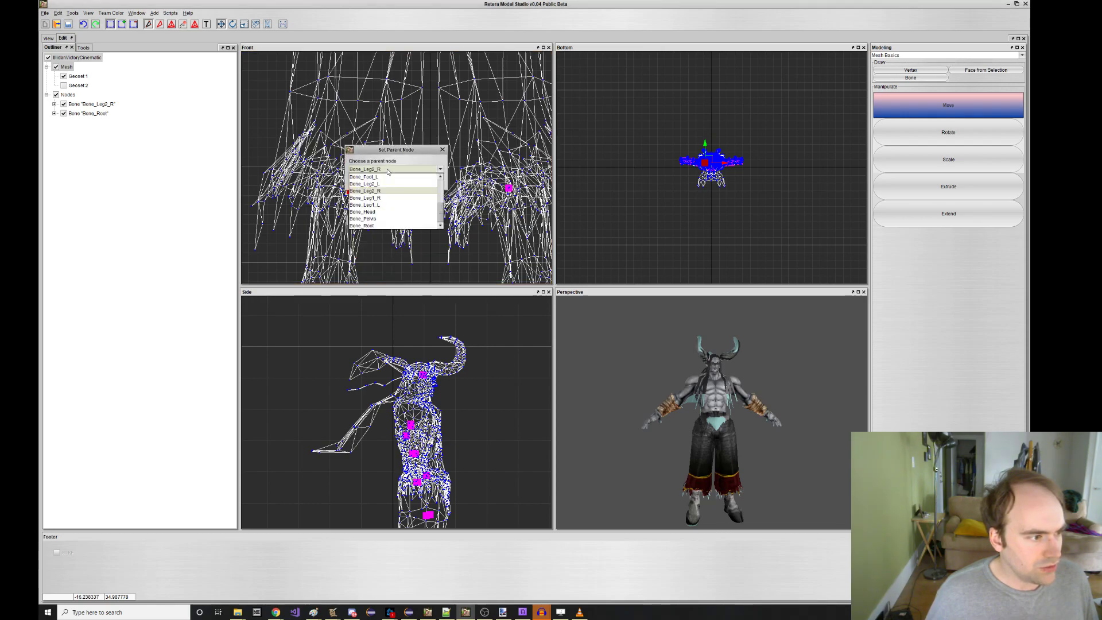
pyautogui.click(386, 199)
pyautogui.click(383, 183)
# Sort the model's nodes into hierarchy order with the Optimize commands.
pyautogui.scroll(-9, 383, 183)
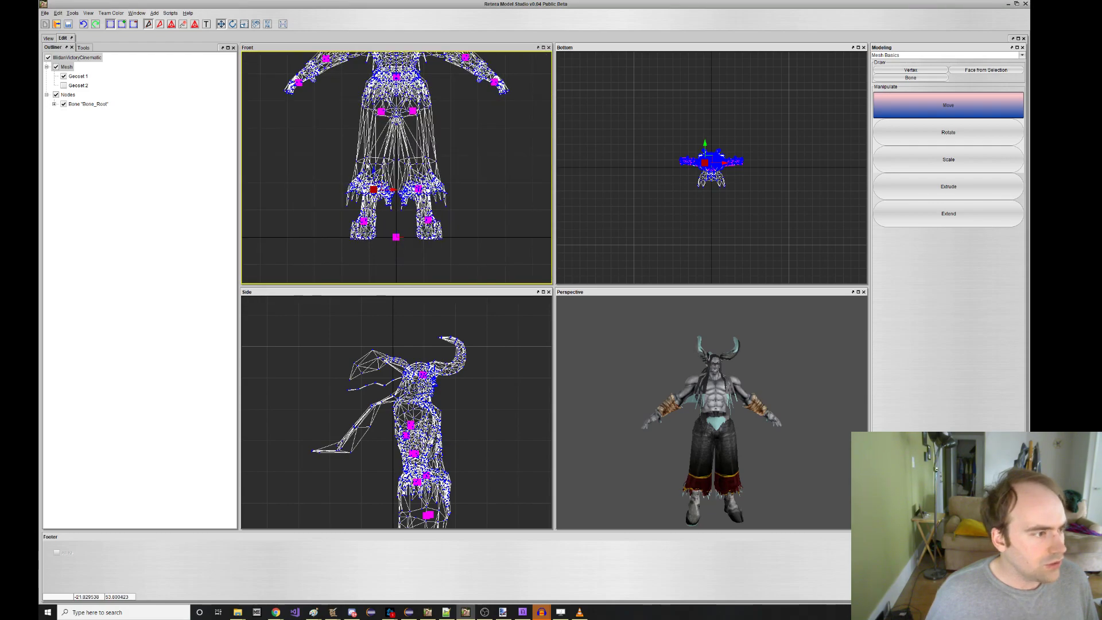
pyautogui.moveTo(361, 156); pyautogui.dragTo(360, 185, button='middle')
pyautogui.click(73, 13)
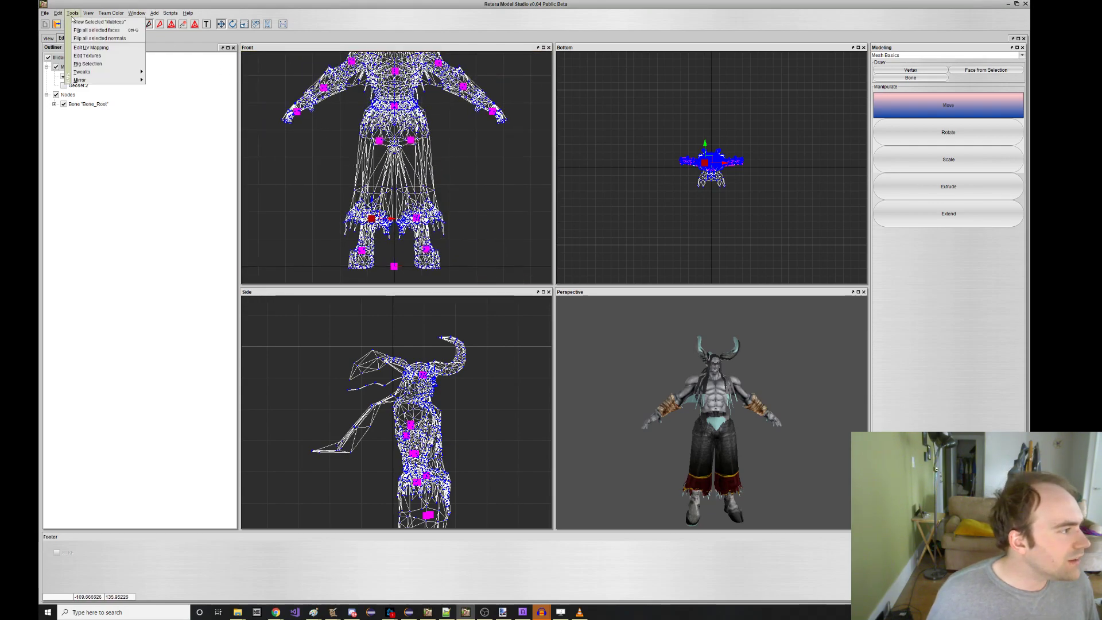
pyautogui.moveTo(59, 13)
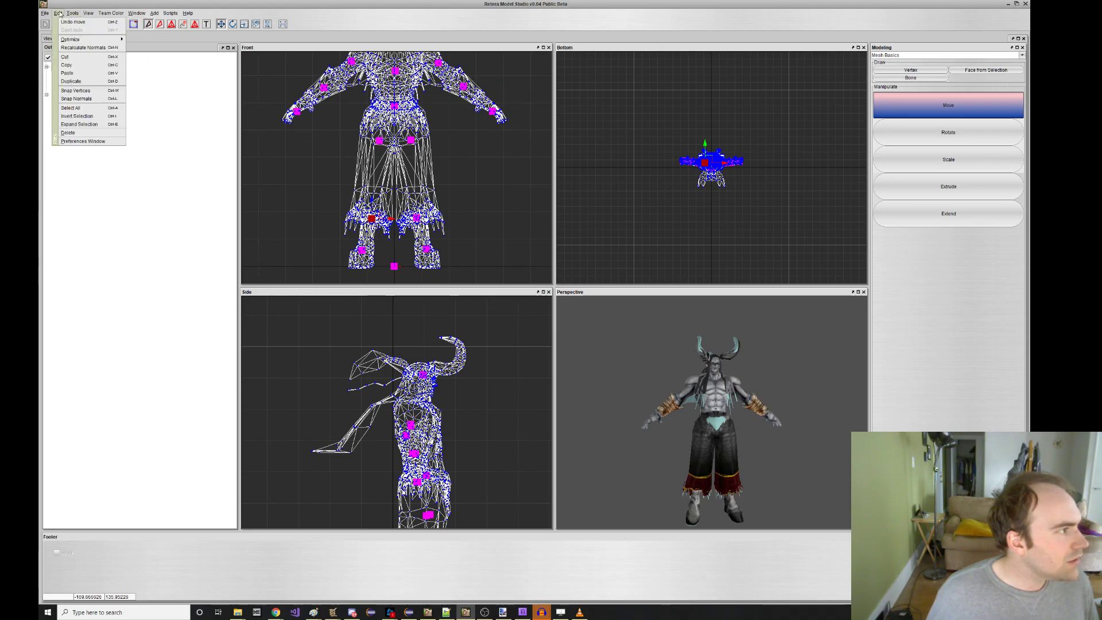
pyautogui.moveTo(83, 39)
pyautogui.click(149, 63)
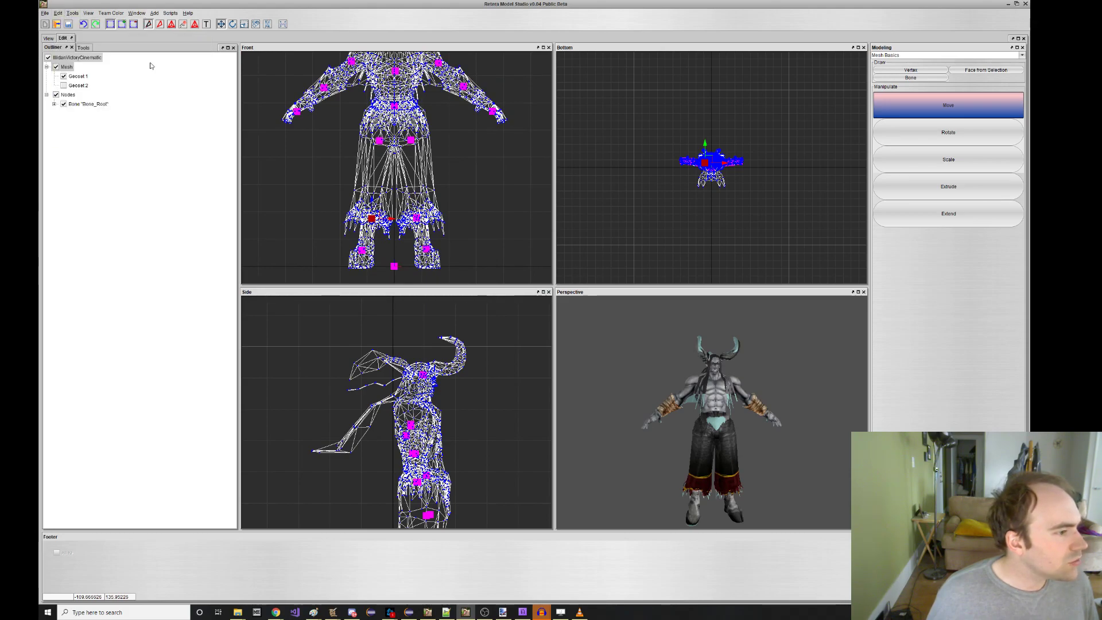
# Review the order of the bones among the available parent nodes without changing the parent.
pyautogui.rightClick(364, 173)
pyautogui.click(396, 233)
pyautogui.click(394, 170)
pyautogui.scroll(-2, 402, 187)
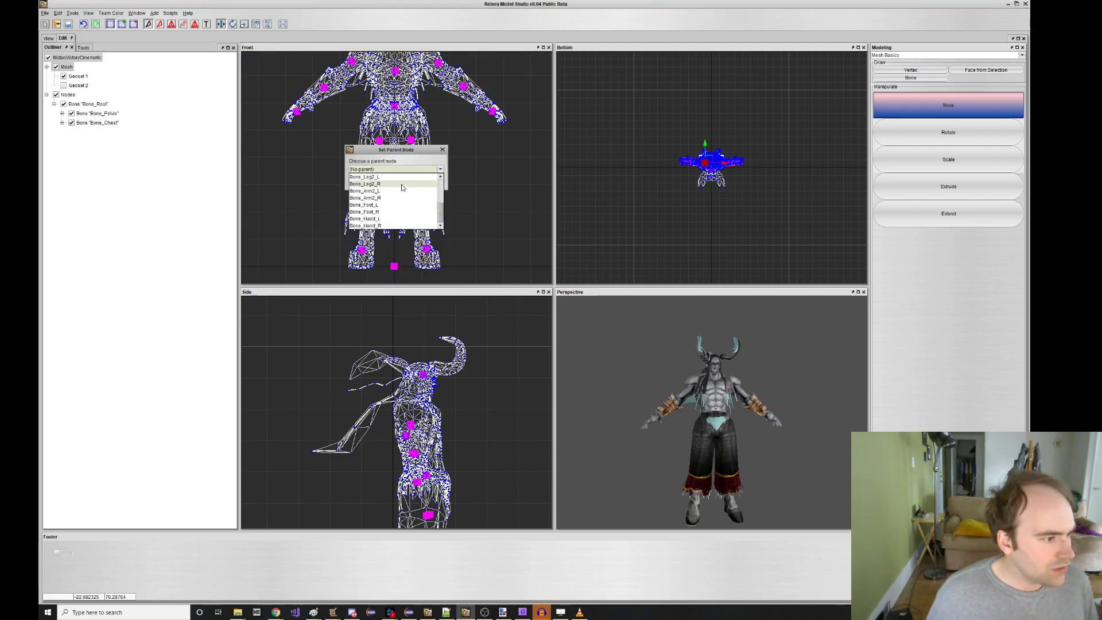
pyautogui.click(399, 203)
pyautogui.press('Escape')
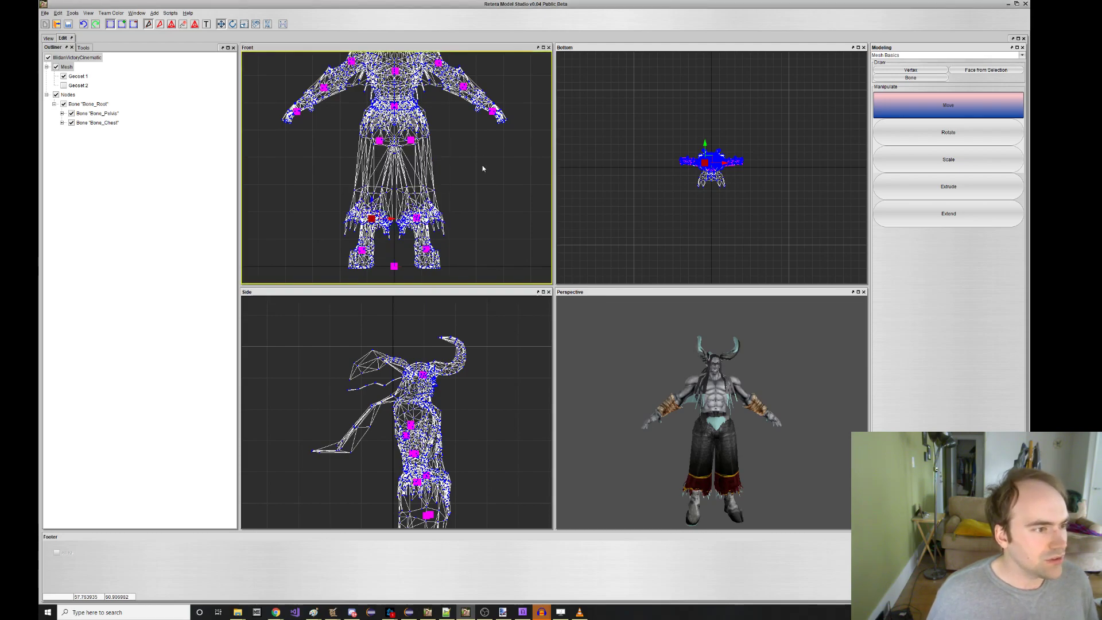
# Start importing the Eredar Warlock unit model, found among the Neutral melee units of the Black Citadel tileset, into the Illidan model.
pyautogui.moveTo(485, 162); pyautogui.dragTo(484, 176, button='middle')
pyautogui.moveTo(678, 372); pyautogui.dragTo(668, 374)
pyautogui.scroll(-3, 393, 205)
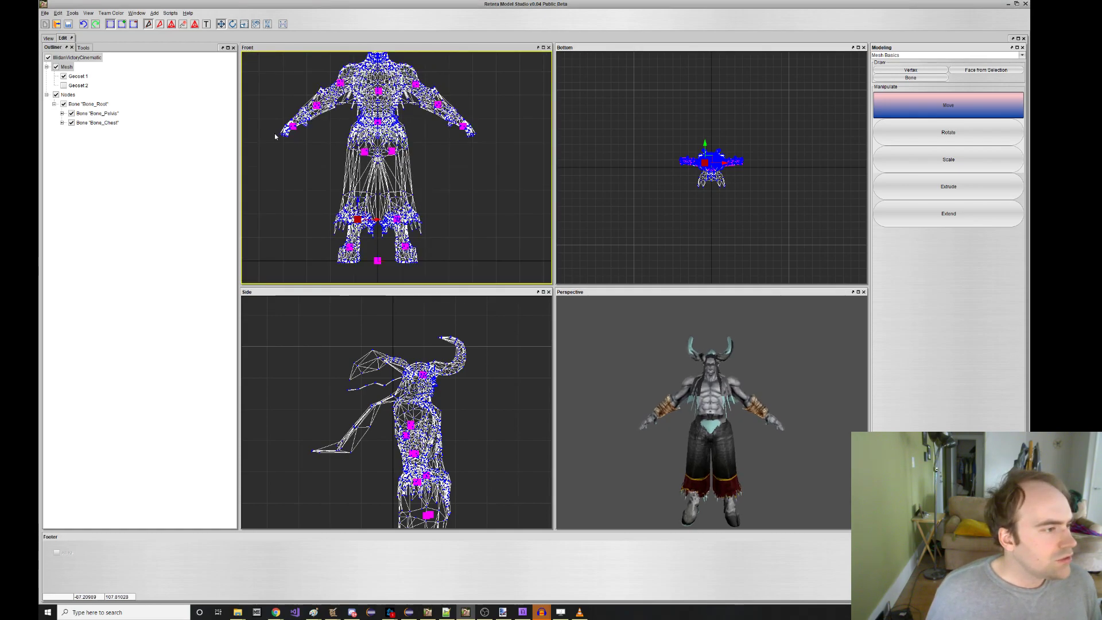
pyautogui.click(46, 13)
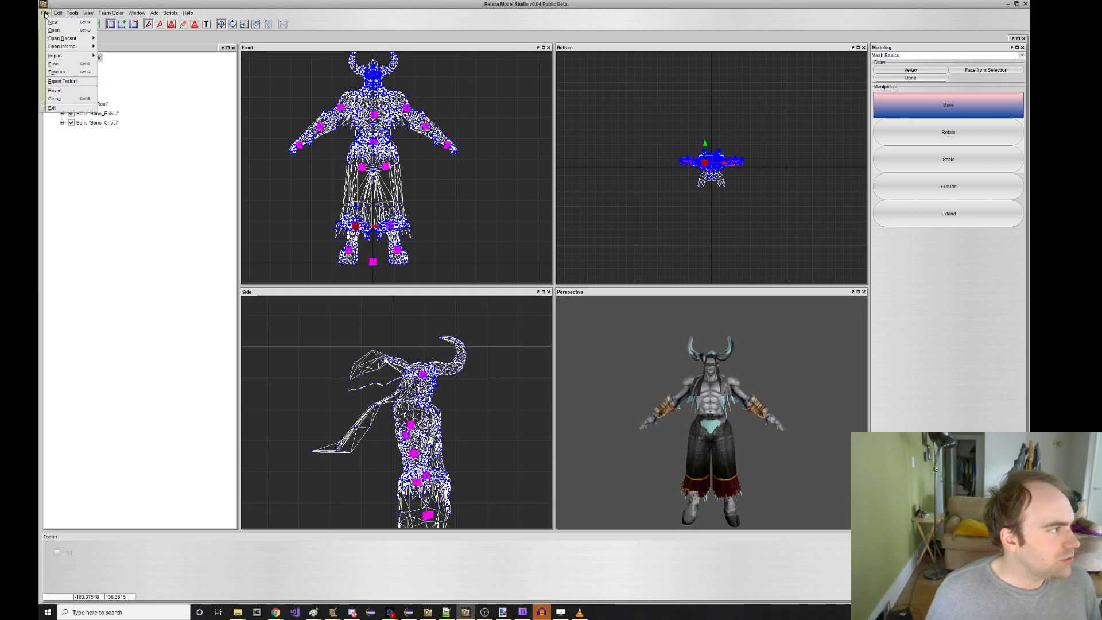
pyautogui.moveTo(89, 54)
pyautogui.click(121, 63)
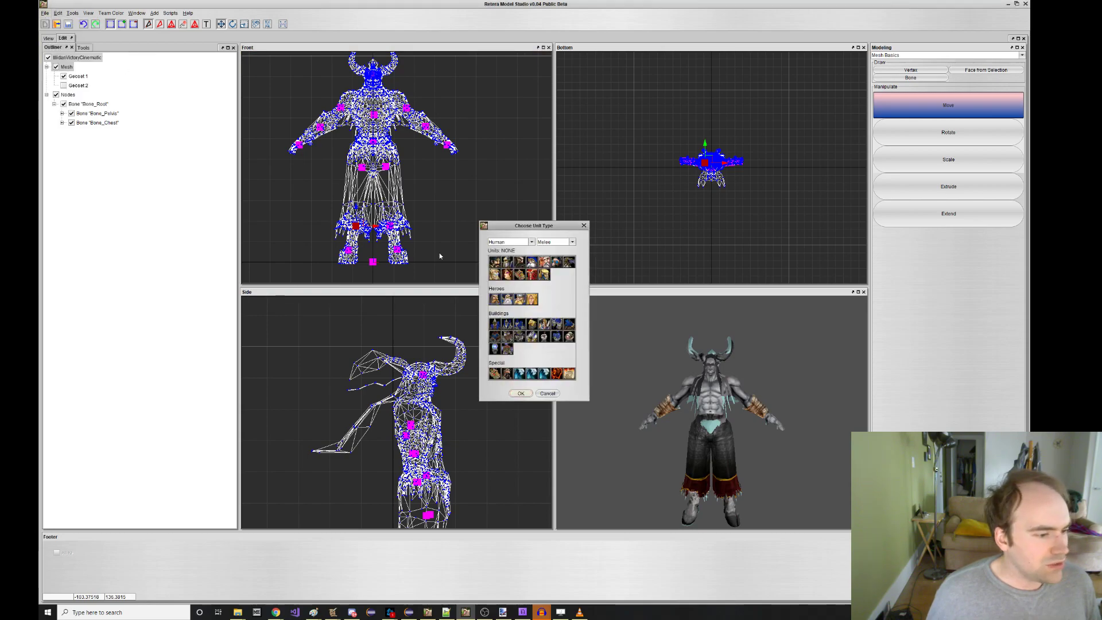
pyautogui.click(531, 243)
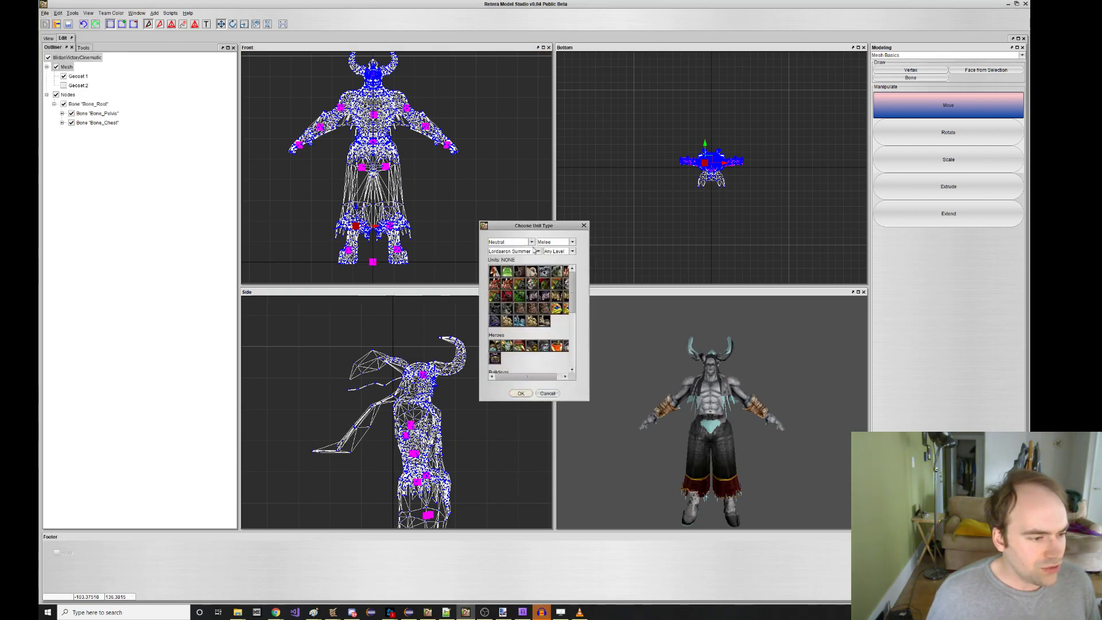
pyautogui.click(535, 251)
pyautogui.scroll(3, 525, 268)
pyautogui.click(515, 274)
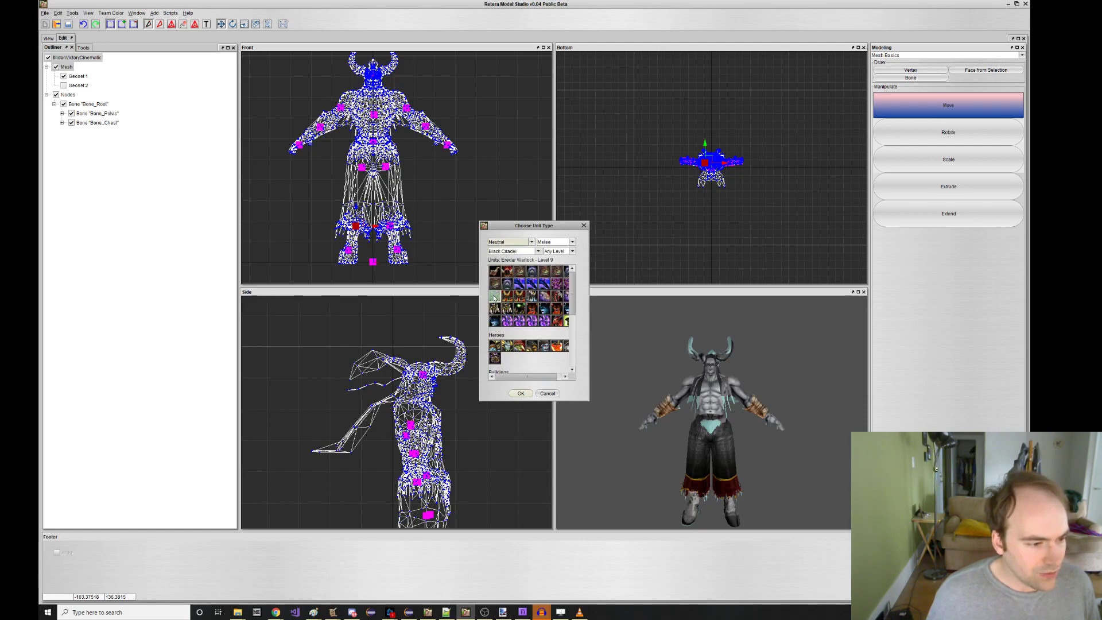
pyautogui.click(520, 394)
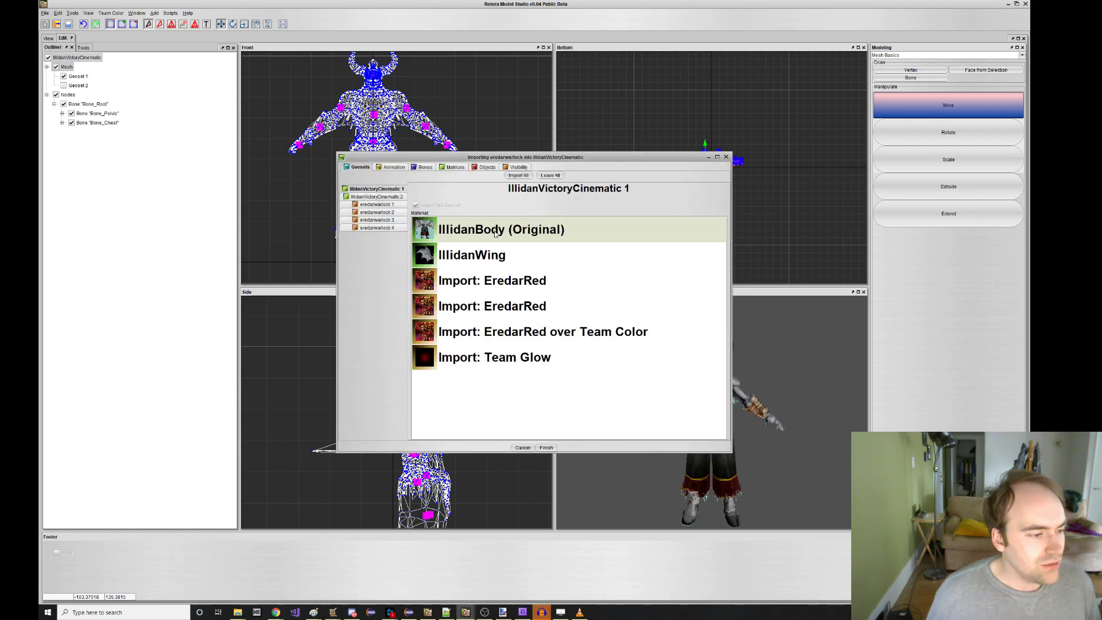
# Set all of the Eredar Warlock's bones to import motion to pre-existing bones and check the target matched to Bone_Arm1_R.
pyautogui.click(391, 167)
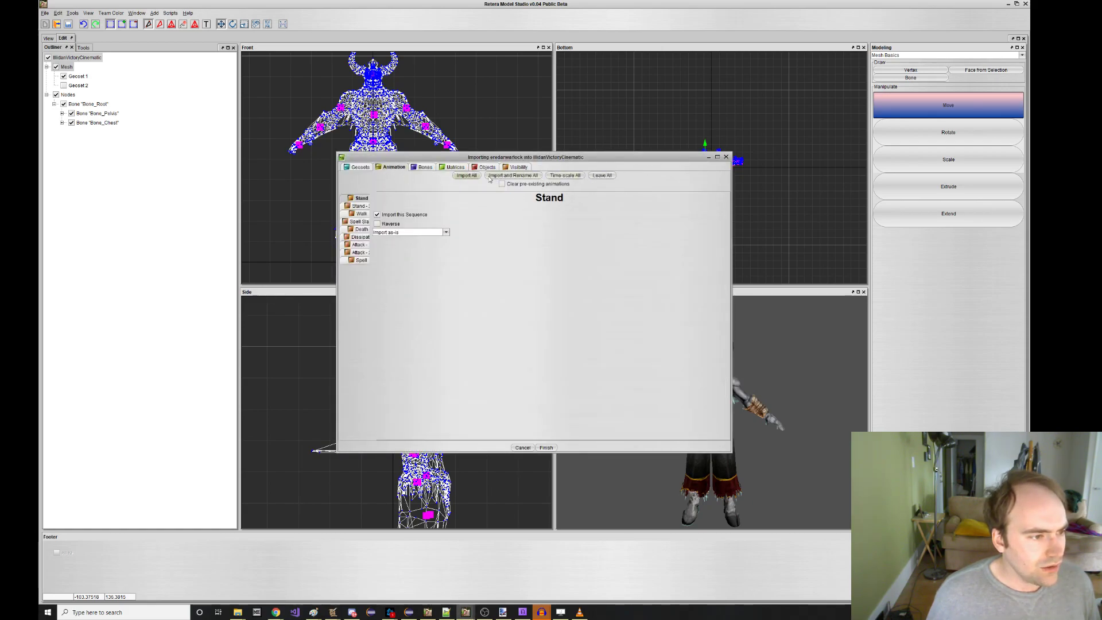
pyautogui.click(425, 167)
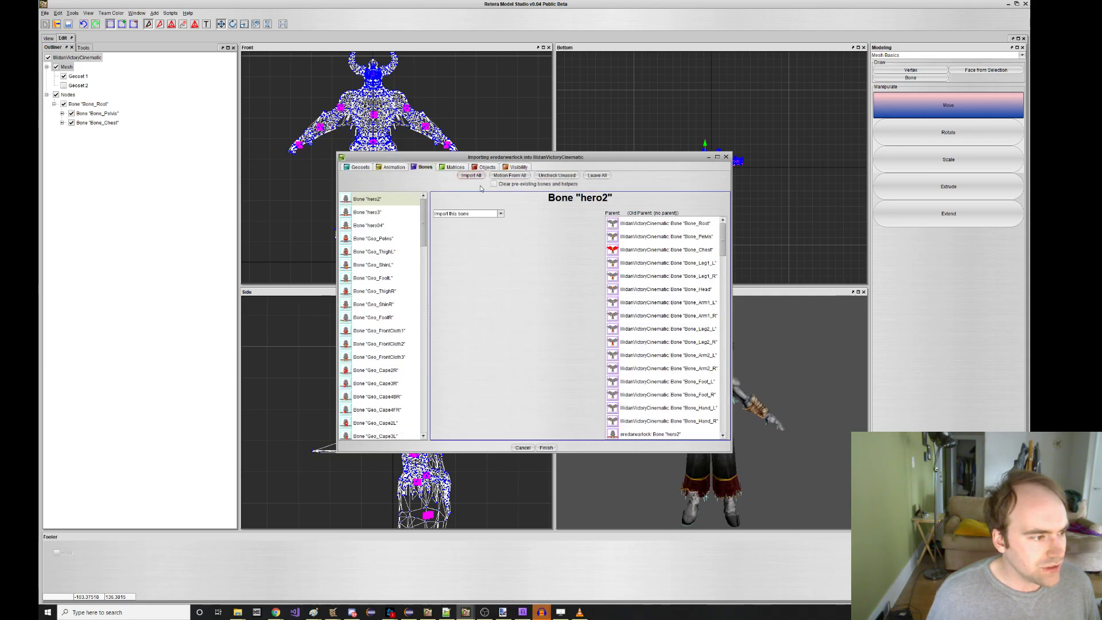
pyautogui.scroll(-10, 391, 315)
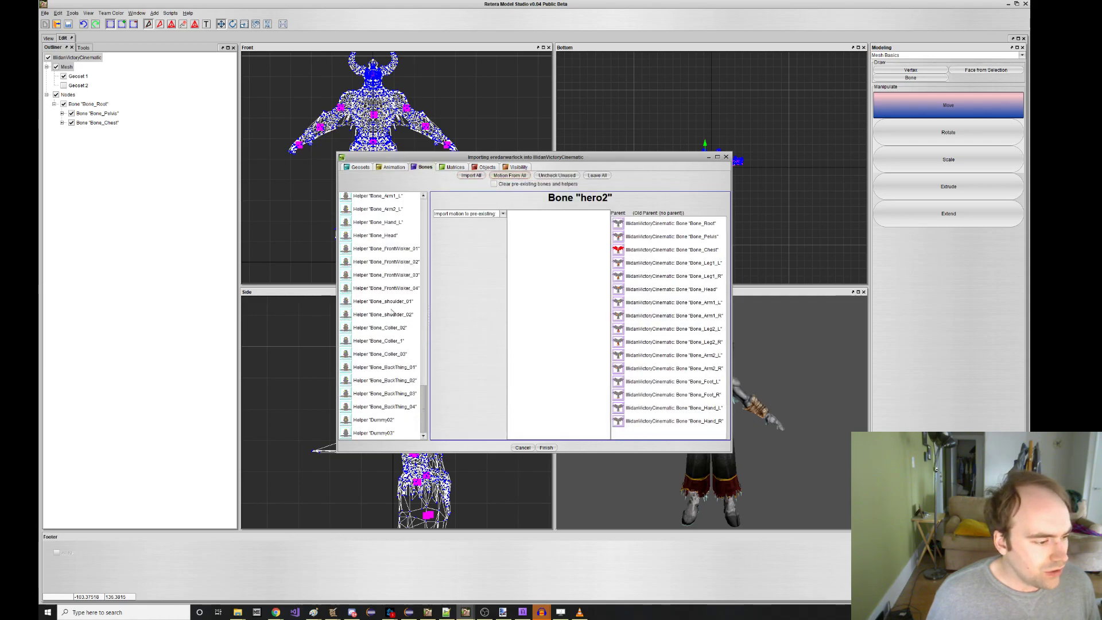
pyautogui.scroll(4, 388, 334)
pyautogui.click(385, 304)
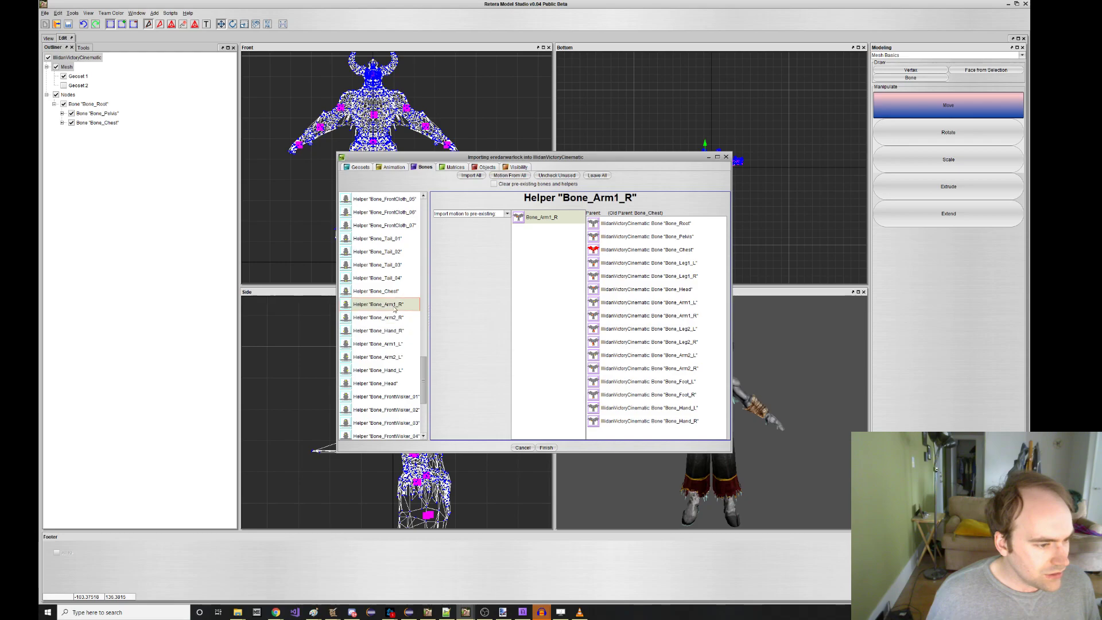
# Check the motion targets of the remaining bones and set the bones hero2, hero3 and hero04 to be imported as bones.
pyautogui.click(391, 264)
pyautogui.moveTo(389, 265); pyautogui.dragTo(388, 380)
pyautogui.scroll(2, 387, 314)
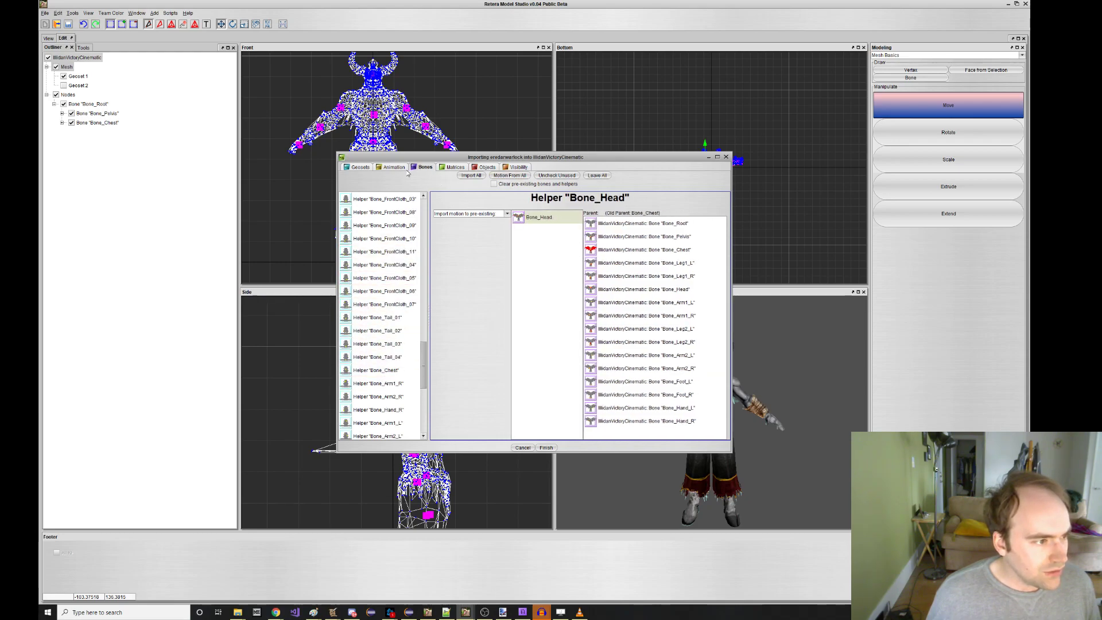
pyautogui.scroll(15, 385, 316)
pyautogui.moveTo(367, 199); pyautogui.dragTo(368, 225)
pyautogui.click(471, 213)
pyautogui.click(460, 221)
# Include only the Team Glow geoset, eredarwarlock 4, in the import and check its bone matrices.
pyautogui.click(360, 167)
pyautogui.click(377, 204)
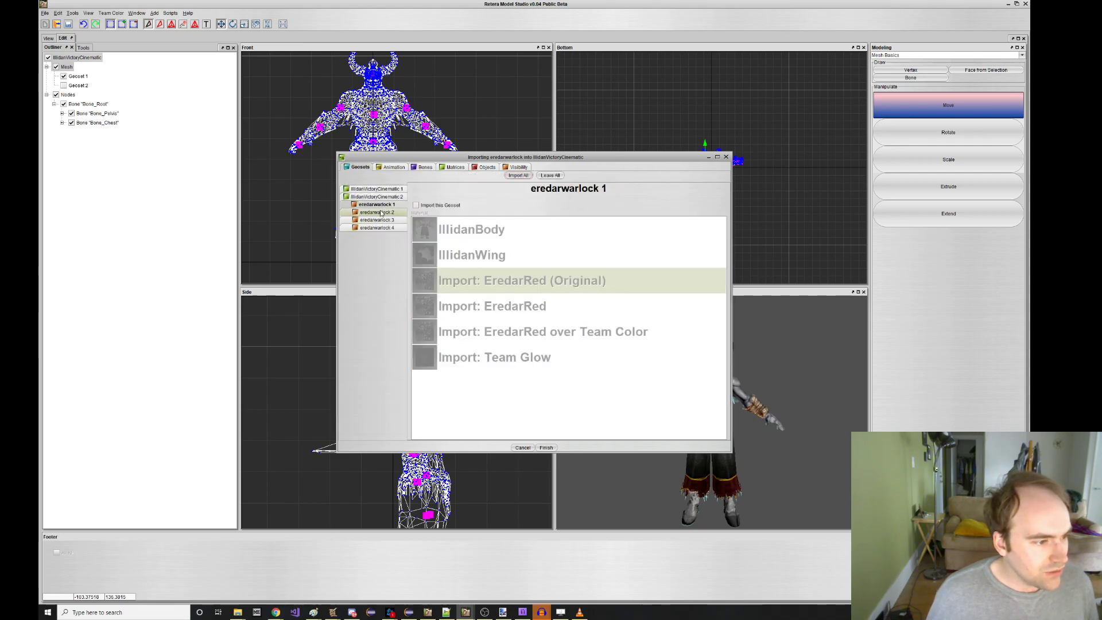
pyautogui.click(377, 212)
pyautogui.click(377, 220)
pyautogui.click(378, 228)
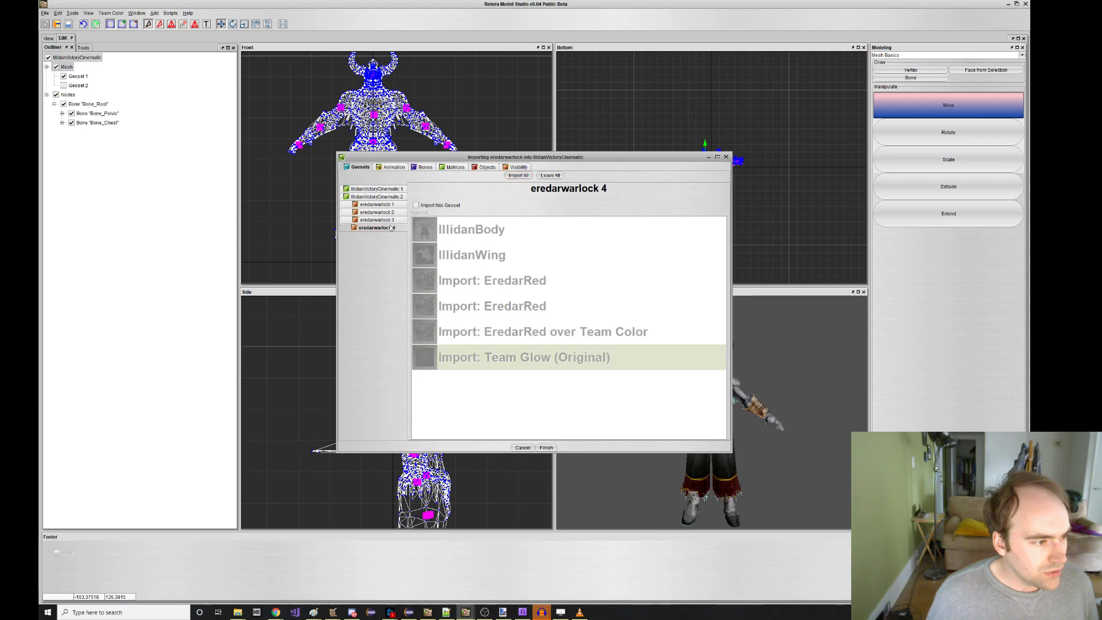
pyautogui.click(418, 205)
pyautogui.click(448, 168)
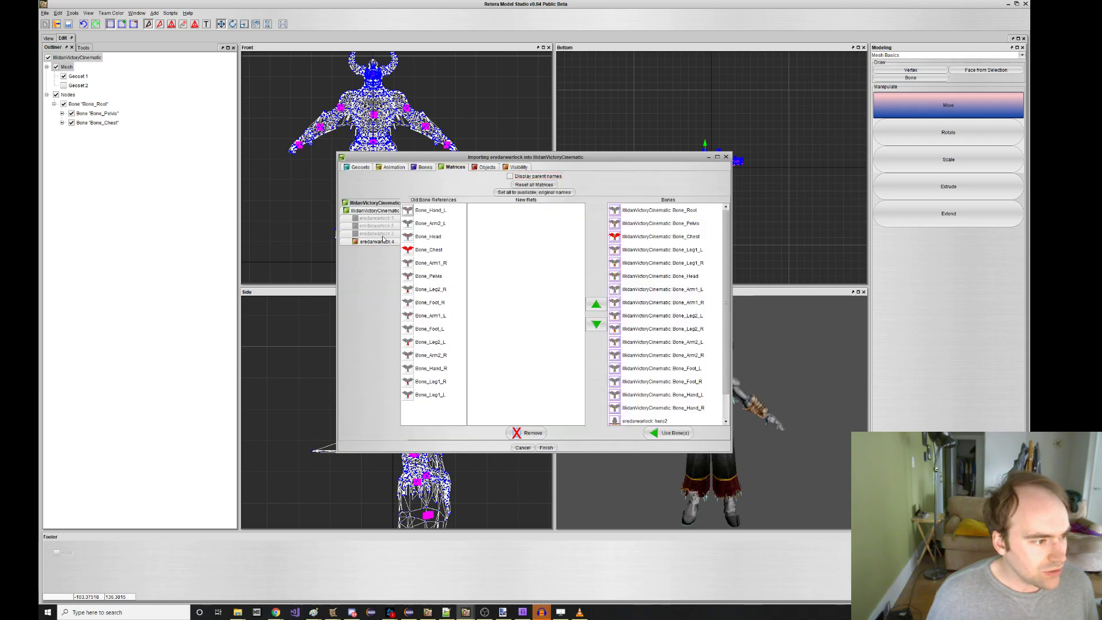
pyautogui.click(383, 240)
pyautogui.click(425, 214)
# Parent the Foot Left Ref attachment to Bone_Foot_L and the Foot Right Ref attachment to Bone_Foot_R.
pyautogui.click(485, 167)
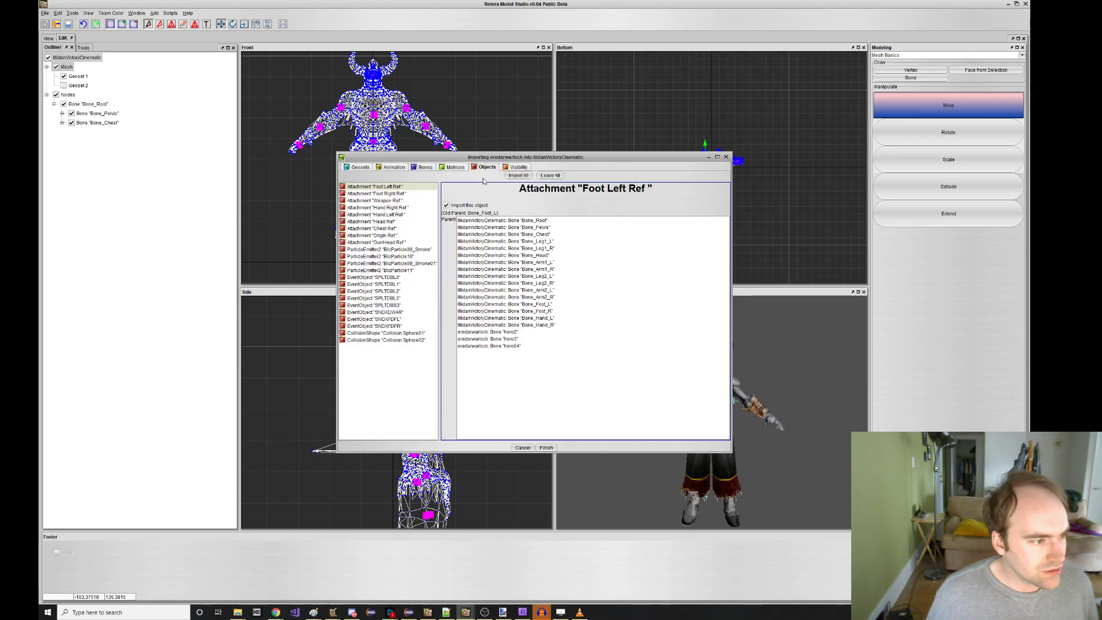
pyautogui.moveTo(392, 253); pyautogui.dragTo(374, 200)
pyautogui.click(374, 188)
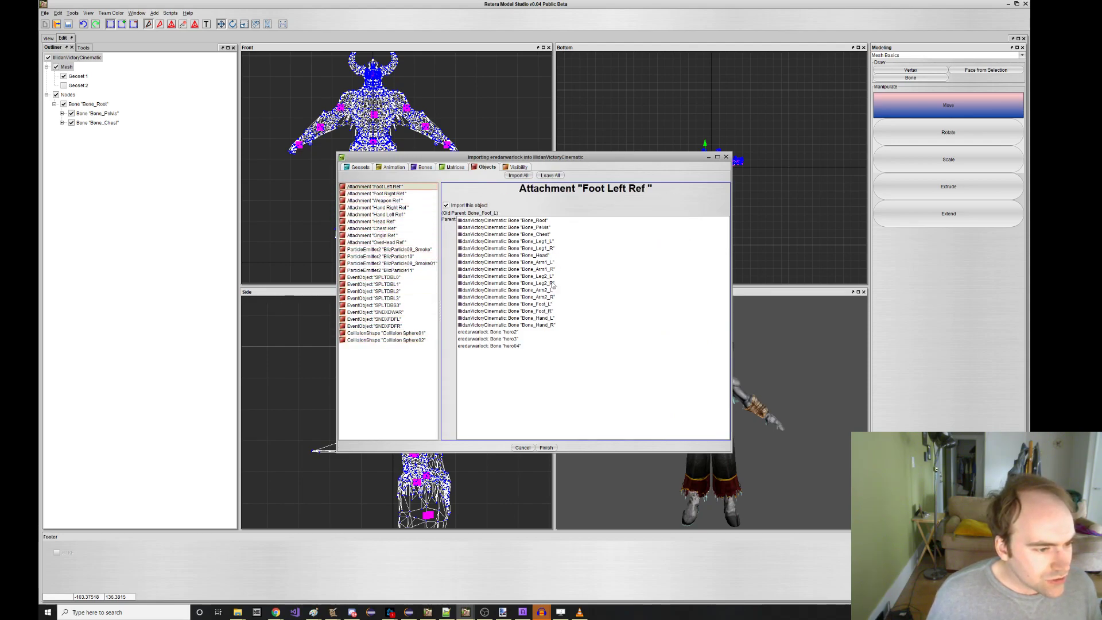
pyautogui.click(551, 305)
pyautogui.click(401, 194)
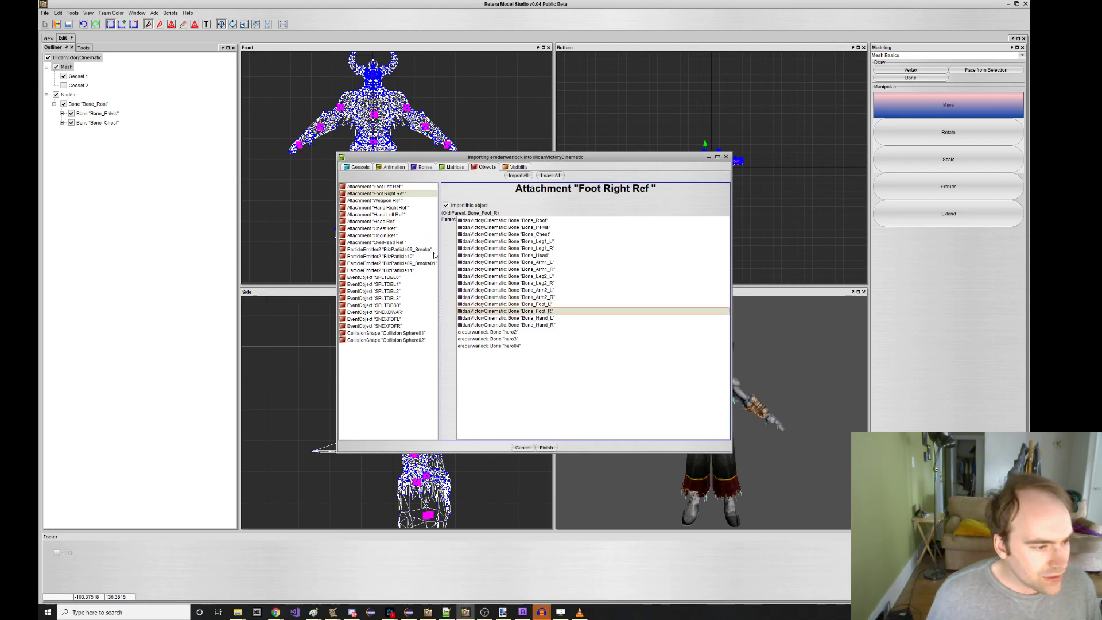
# Parent the Weapon Ref and Hand Right Ref attachments to Bone_Hand_R and Hand Left Ref to Bone_Hand_L.
pyautogui.click(401, 201)
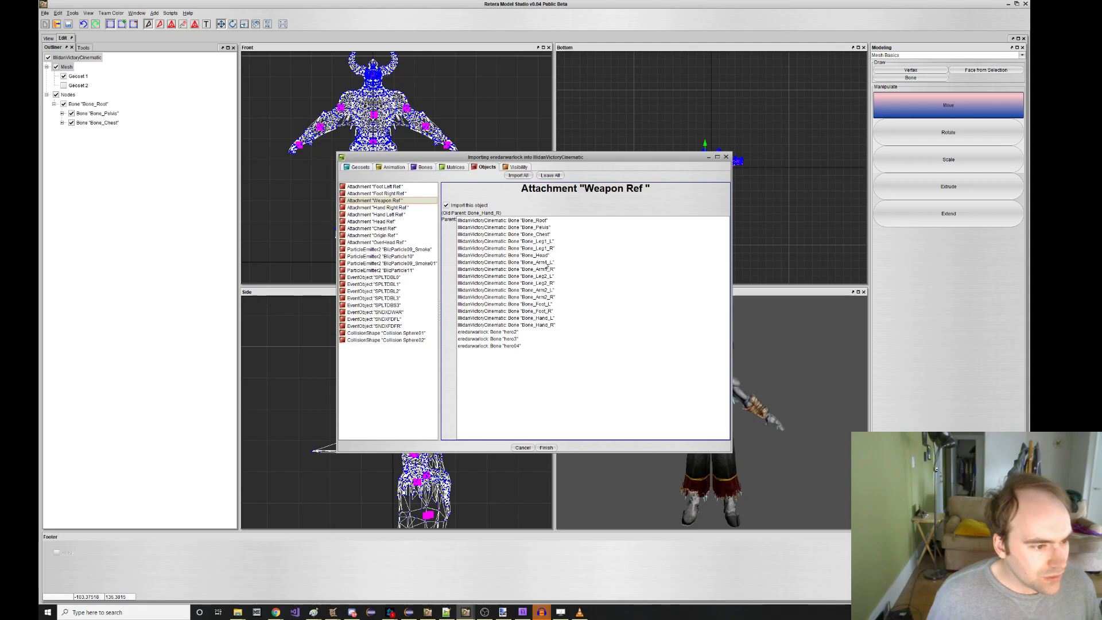
pyautogui.click(552, 325)
pyautogui.click(403, 208)
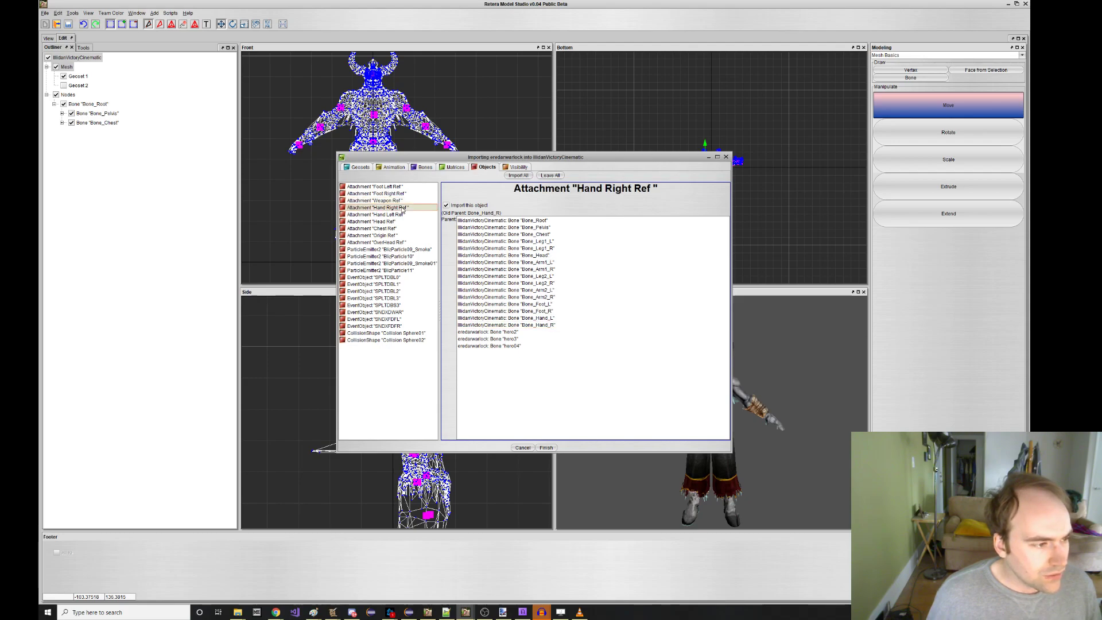
pyautogui.click(540, 325)
pyautogui.click(405, 215)
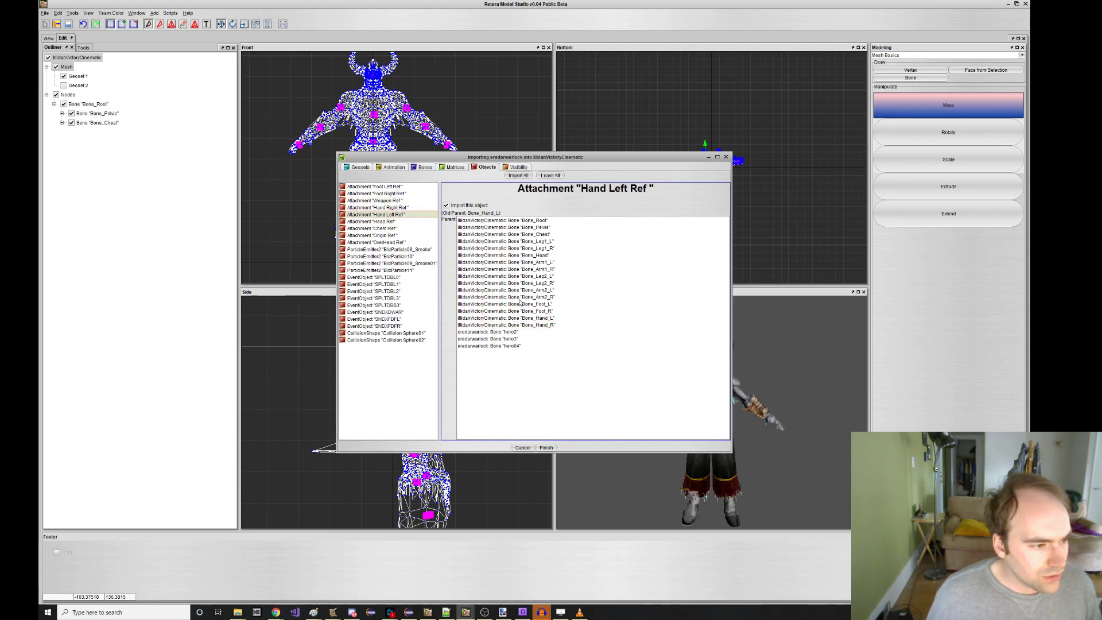
pyautogui.click(567, 318)
# Parent the Head Ref attachment to Bone_Head and the Chest Ref attachment to Bone_Chest.
pyautogui.click(399, 222)
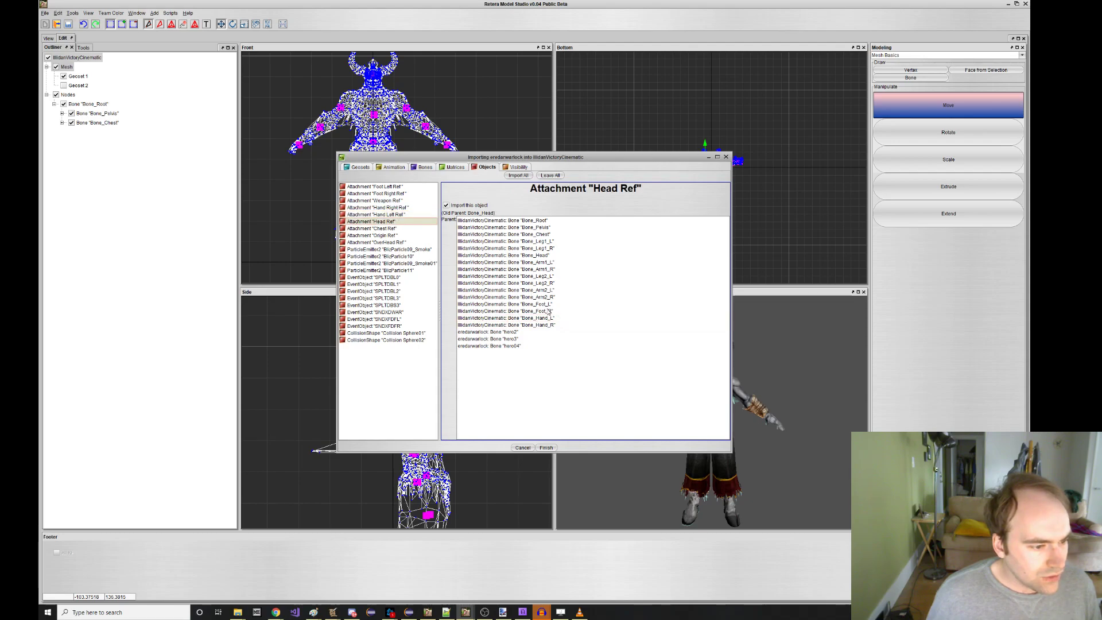
pyautogui.click(540, 256)
pyautogui.click(387, 229)
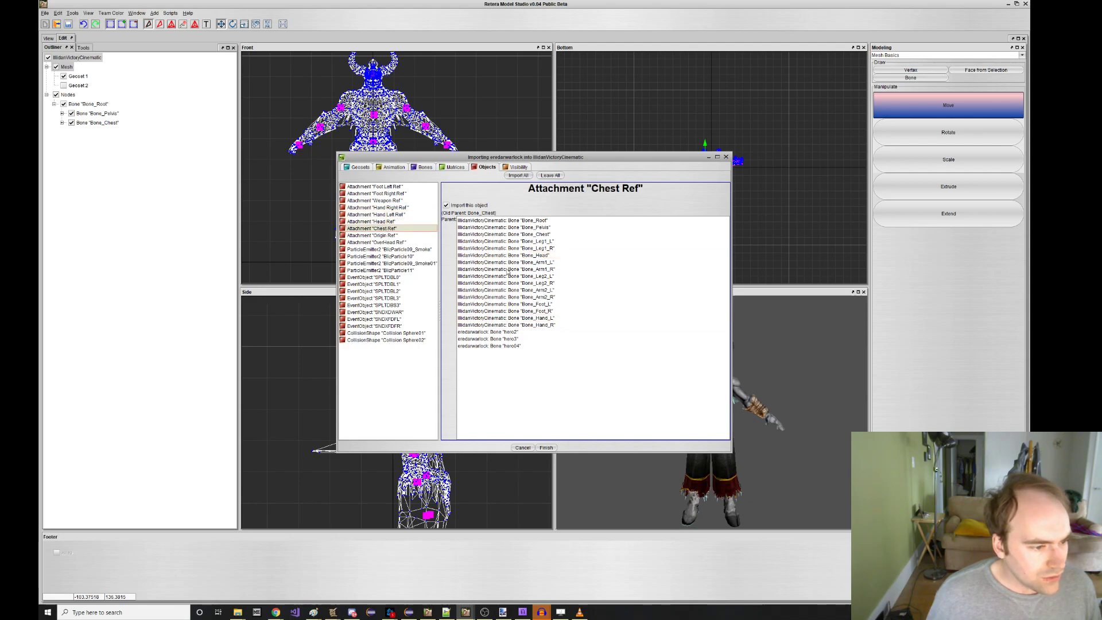
pyautogui.click(544, 234)
# Check the old parents of the Origin Ref and OverHead Ref attachments and of the BlizParticle emitters.
pyautogui.click(403, 242)
pyautogui.click(401, 235)
pyautogui.click(403, 243)
pyautogui.click(408, 250)
pyautogui.click(410, 257)
pyautogui.click(410, 251)
pyautogui.click(413, 271)
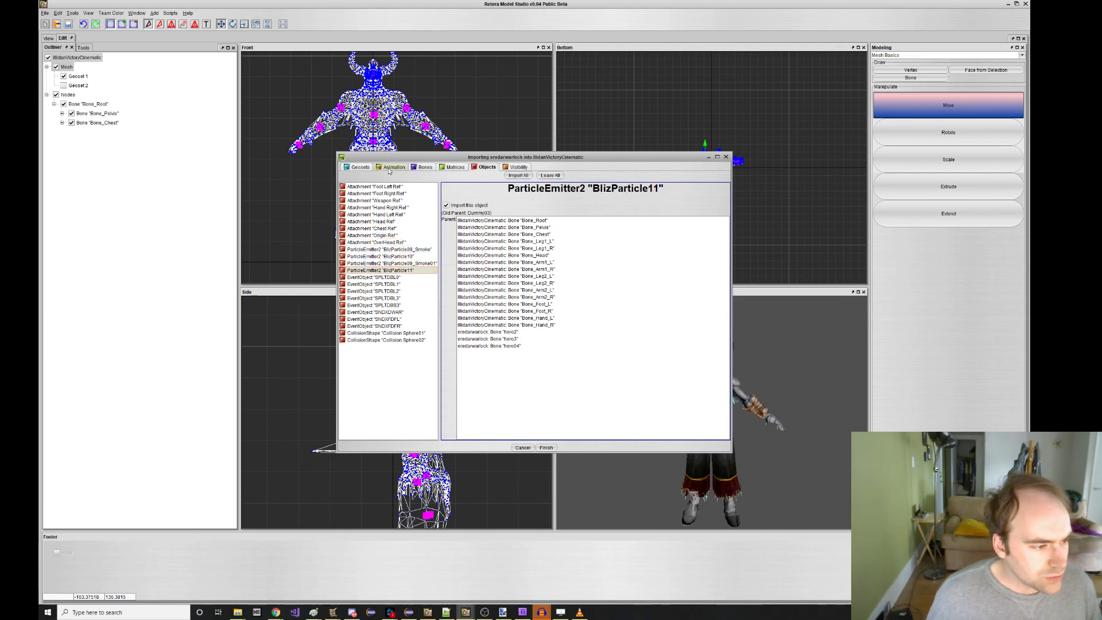
# Set the helpers Dummy02 and Dummy03 to be imported instead of transferring their motion to pre-existing bones.
pyautogui.click(390, 167)
pyautogui.click(425, 167)
pyautogui.scroll(-5, 396, 290)
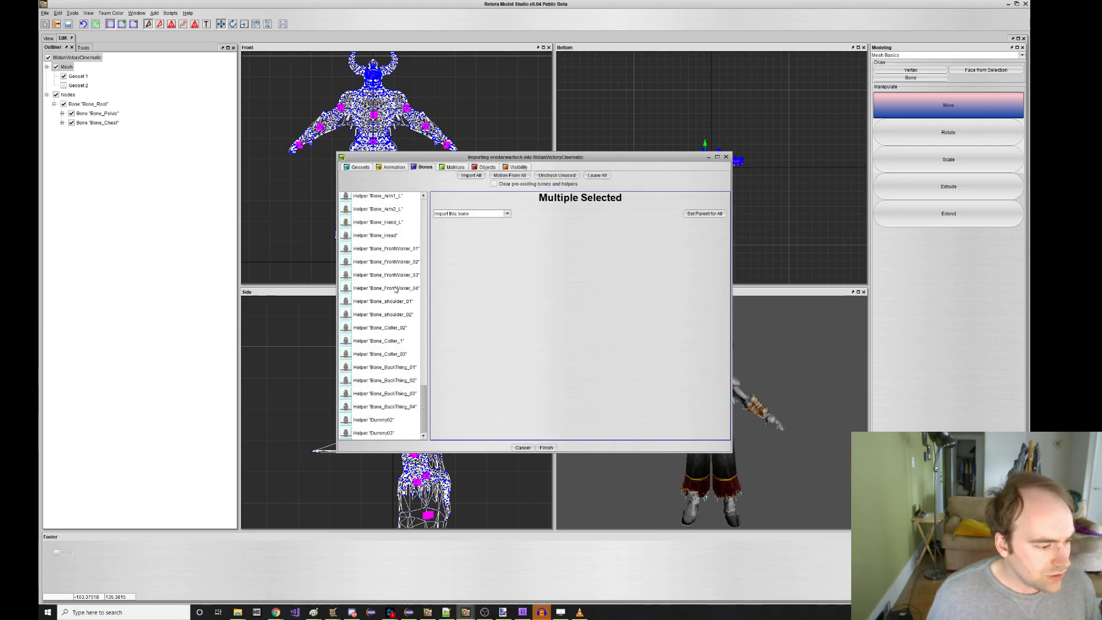
pyautogui.click(384, 405)
pyautogui.click(388, 419)
pyautogui.keyDown('shift'); pyautogui.click(386, 437); pyautogui.keyUp('shift')
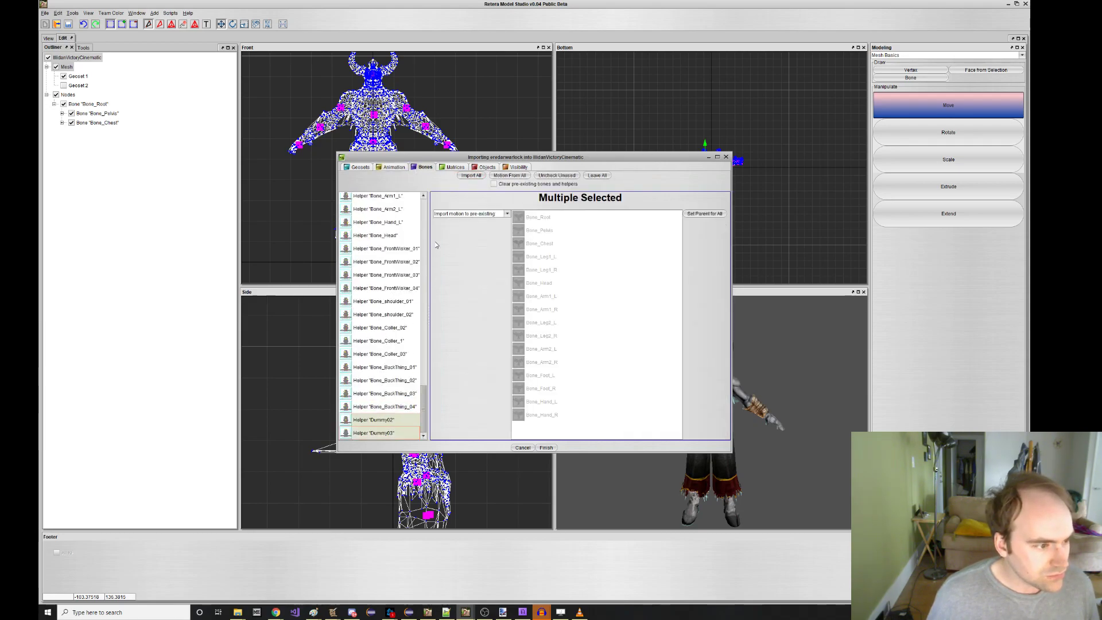
pyautogui.click(459, 213)
pyautogui.click(451, 222)
pyautogui.click(390, 421)
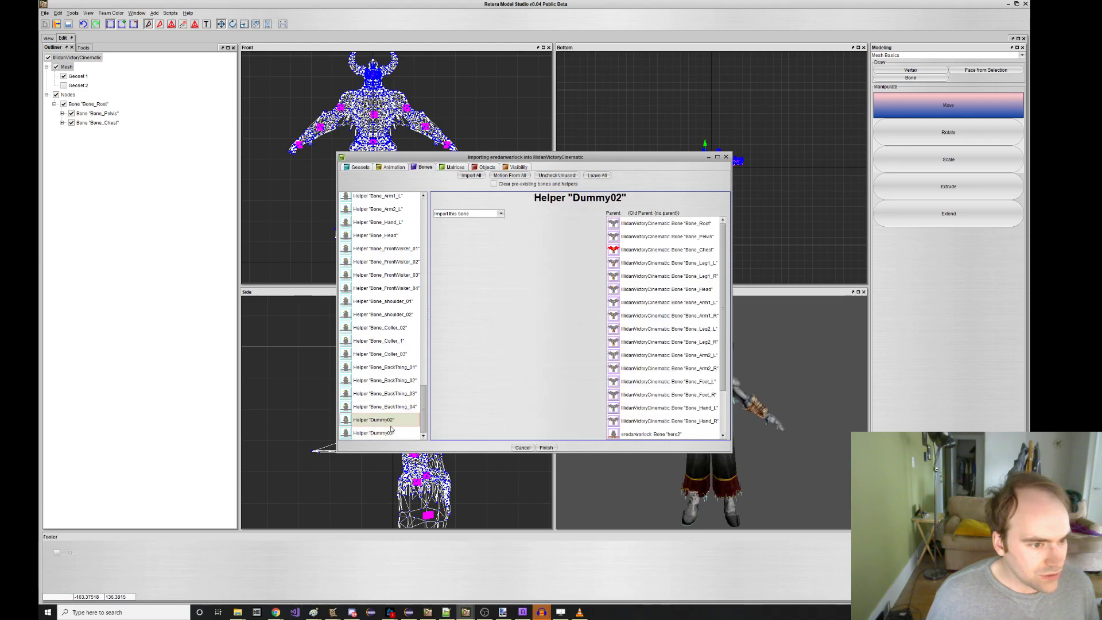
pyautogui.click(393, 433)
pyautogui.click(395, 420)
pyautogui.click(395, 433)
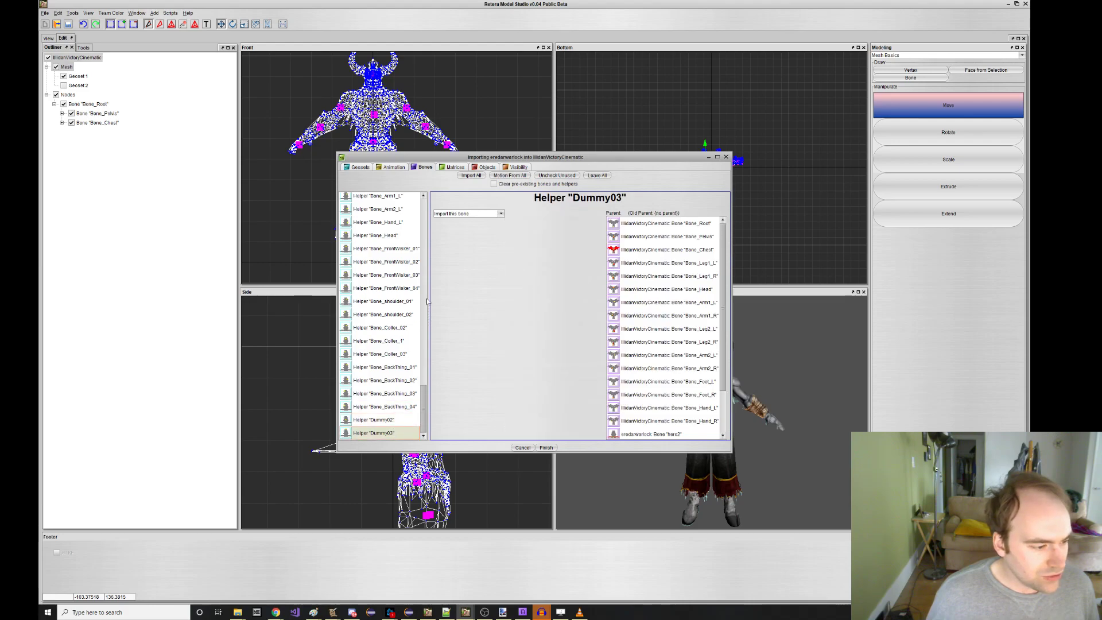
# Parent the particle emitters BlizParticle09_Smoke01 and BlizParticle11 to the imported helper Dummy03.
pyautogui.click(485, 168)
pyautogui.click(412, 263)
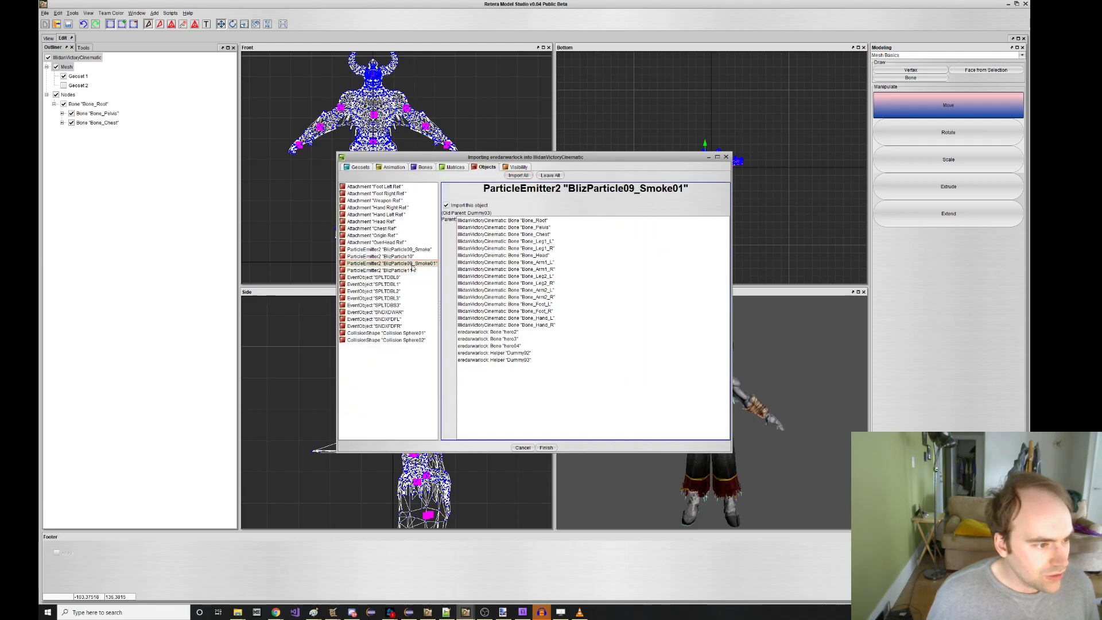
pyautogui.keyDown('shift'); pyautogui.click(413, 271); pyautogui.keyUp('shift')
pyautogui.click(419, 265)
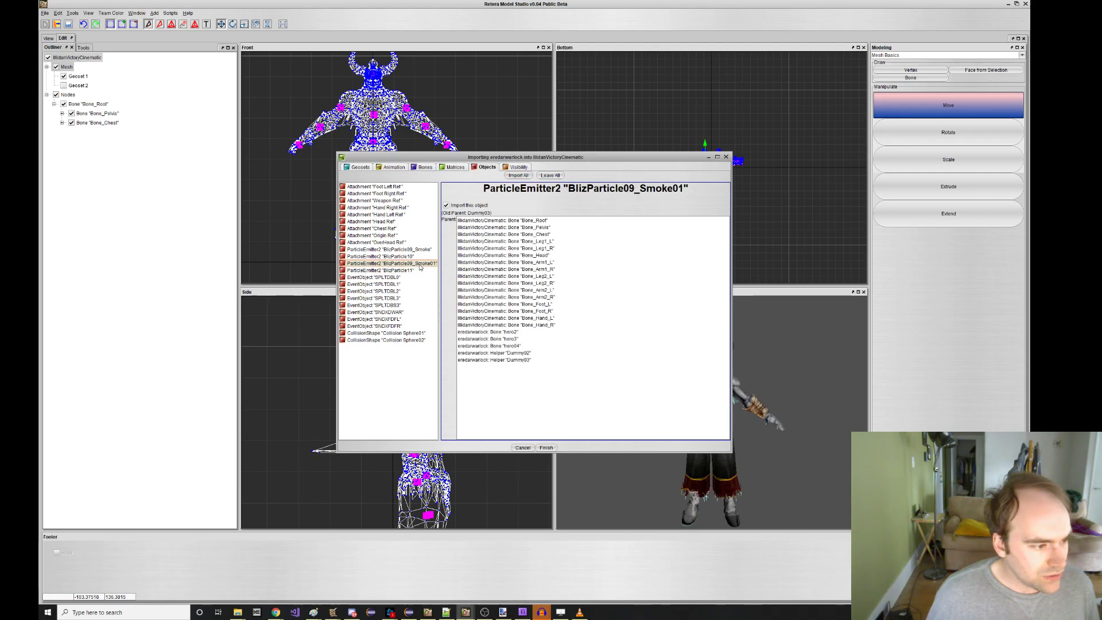
pyautogui.click(497, 360)
pyautogui.click(413, 271)
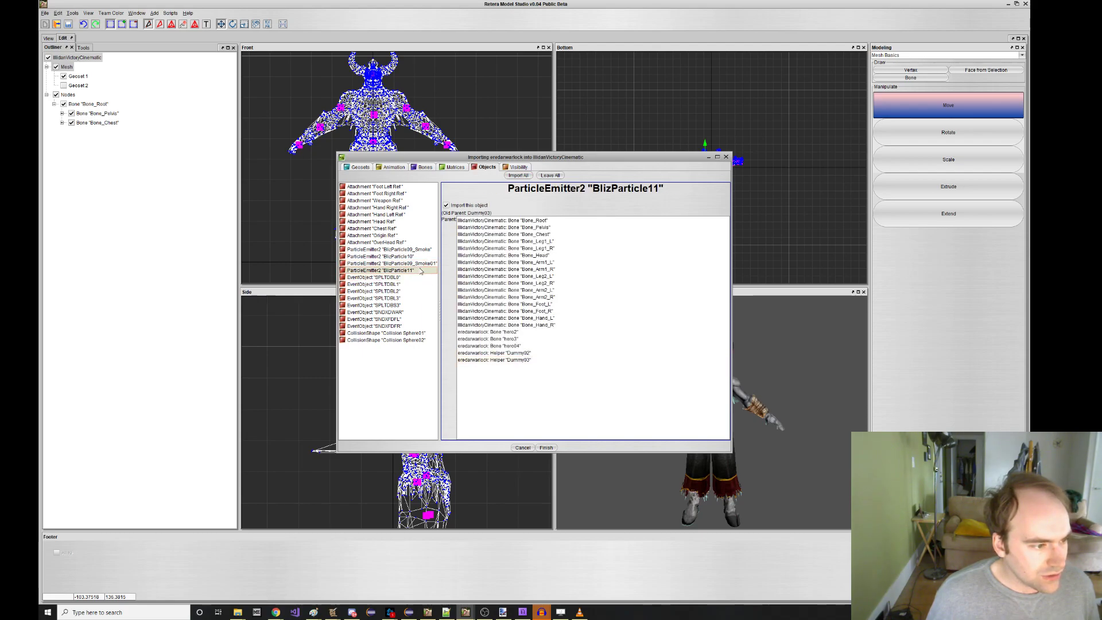
pyautogui.click(498, 360)
# Parent the emitters BlizParticle10 and BlizParticle09_Smoke to helper Dummy02 and check the parents of the event objects and collision shapes.
pyautogui.click(414, 257)
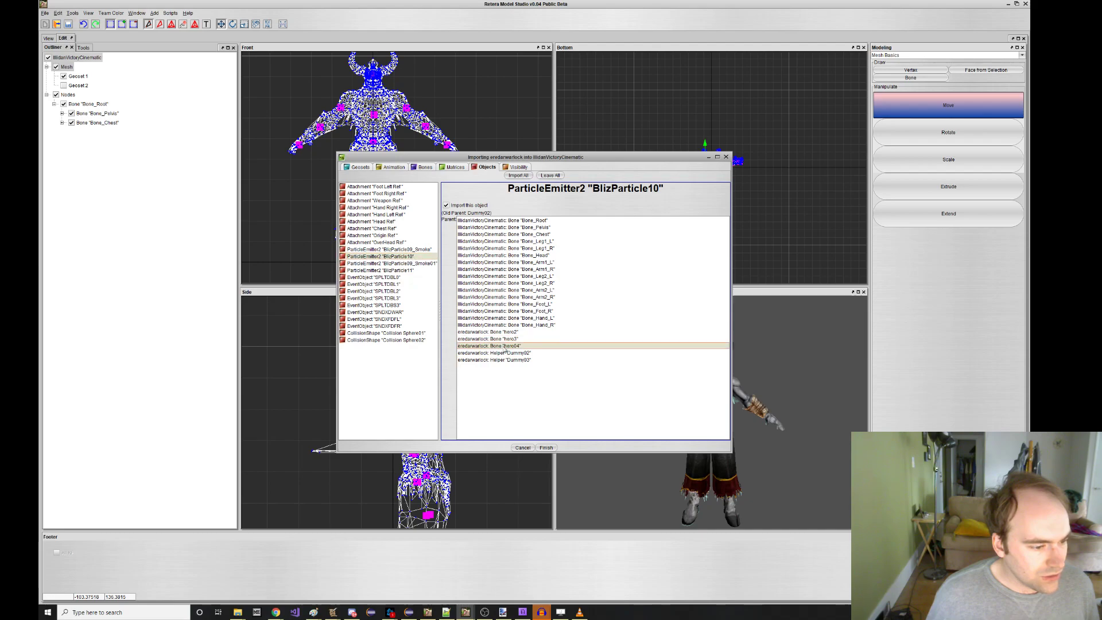
pyautogui.click(419, 250)
pyautogui.click(519, 355)
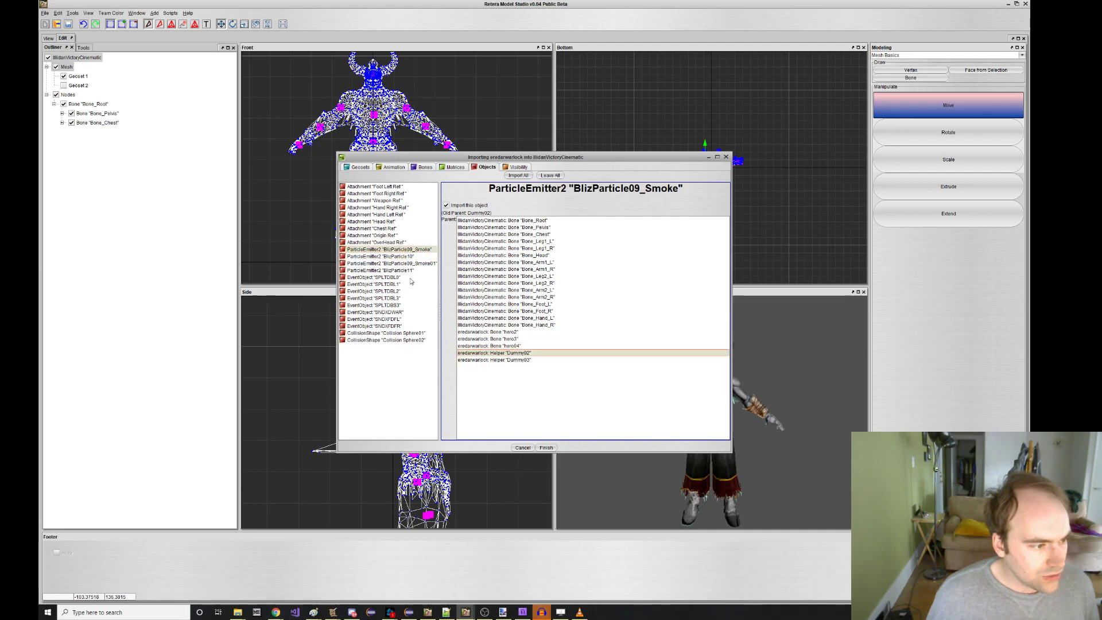
pyautogui.click(409, 278)
pyautogui.click(409, 298)
pyautogui.click(409, 312)
pyautogui.click(410, 319)
pyautogui.click(410, 334)
# Set the imported animation visibility of IllidanVictoryCinematic Geoset 1 and Geoset 2 to eredarwarlock: Geoset 1.
pyautogui.click(505, 167)
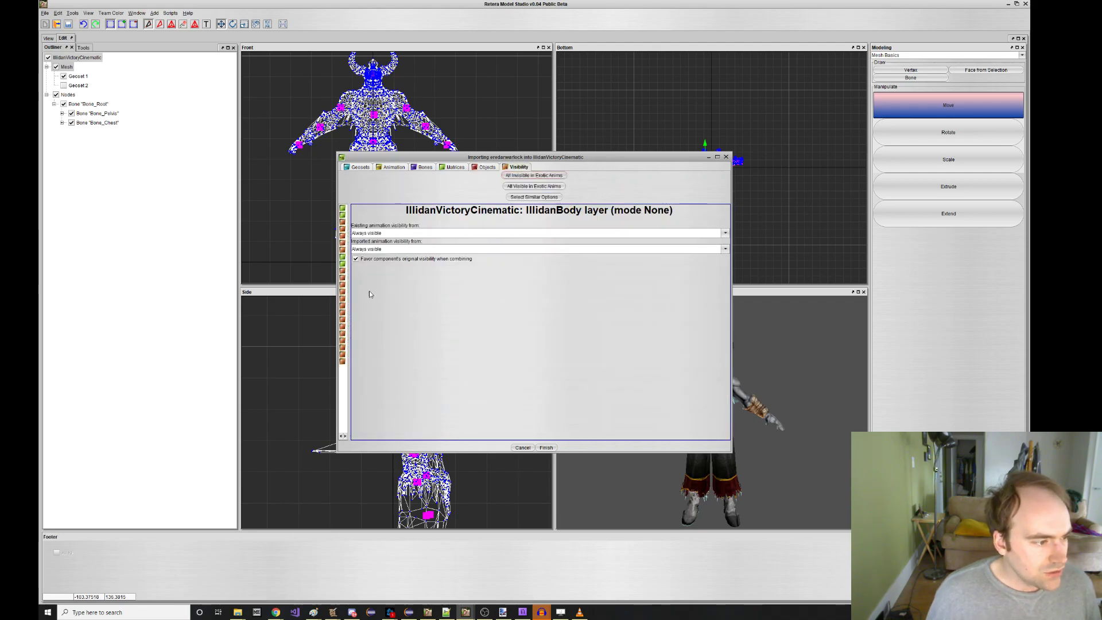
pyautogui.moveTo(350, 280); pyautogui.dragTo(426, 286)
pyautogui.click(391, 257)
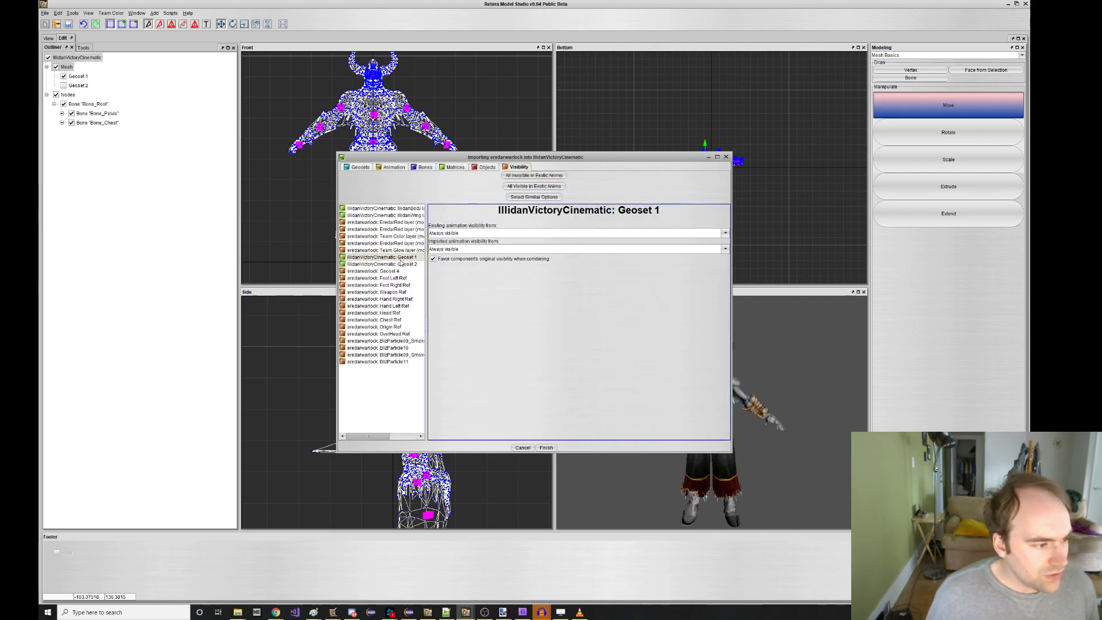
pyautogui.keyDown('ctrl'); pyautogui.click(391, 265); pyautogui.keyUp('ctrl')
pyautogui.click(467, 249)
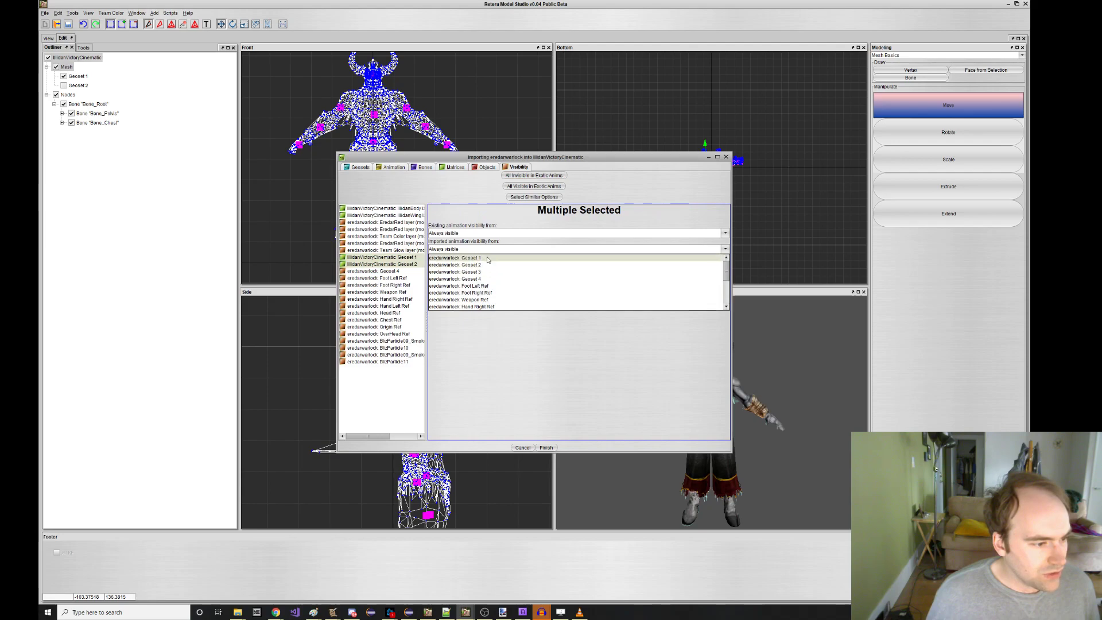
pyautogui.click(460, 258)
# Recheck the eredarwarlock 1 geoset and the visibility settings, and finish the import.
pyautogui.click(360, 167)
pyautogui.click(376, 204)
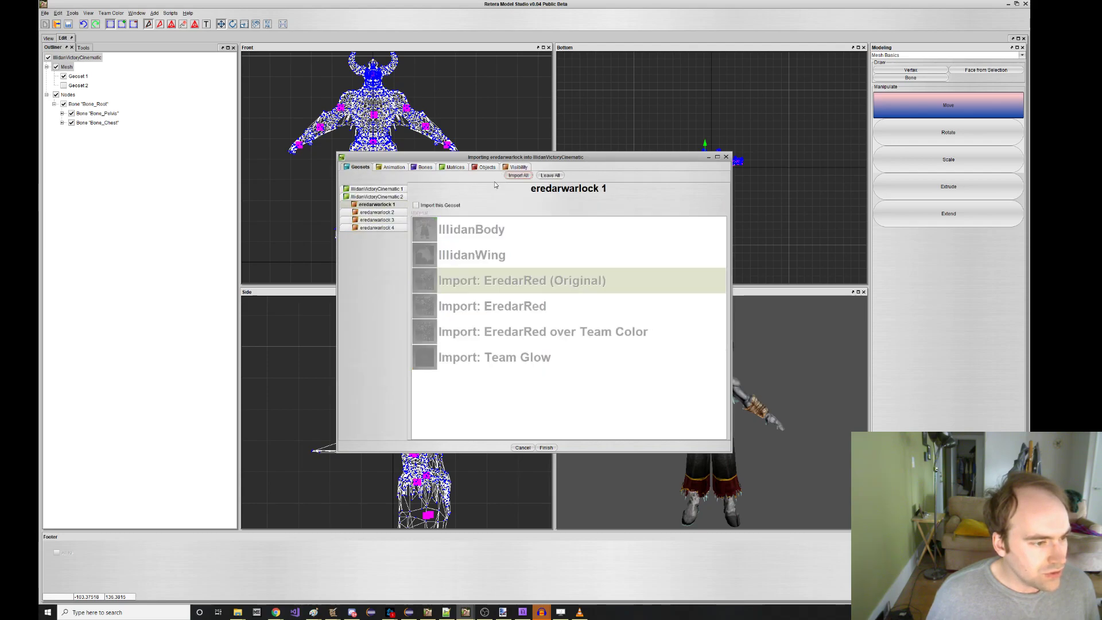
pyautogui.click(518, 167)
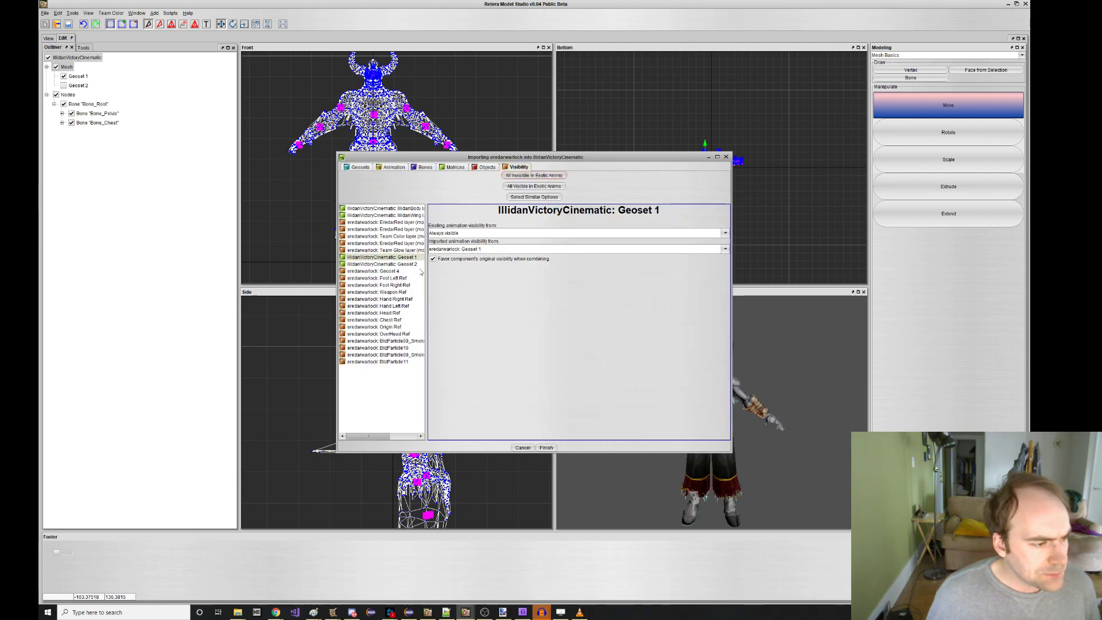
pyautogui.click(546, 448)
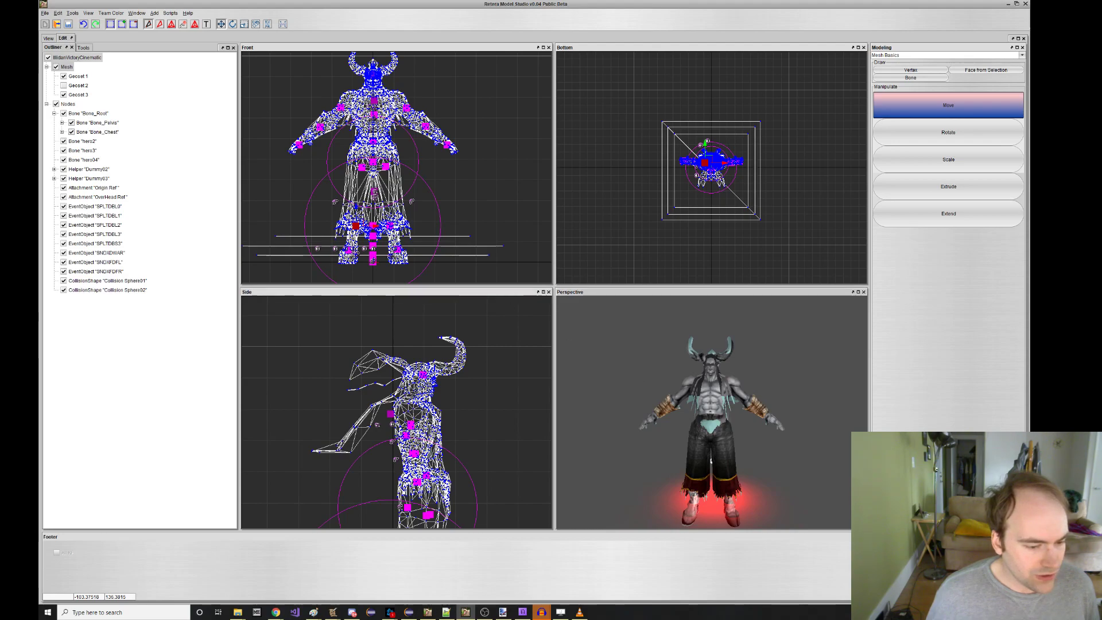
# Preview the Stand animation on the Illidan model and inspect it from several angles.
pyautogui.click(49, 38)
pyautogui.moveTo(266, 185); pyautogui.dragTo(274, 185)
pyautogui.click(686, 58)
pyautogui.click(691, 76)
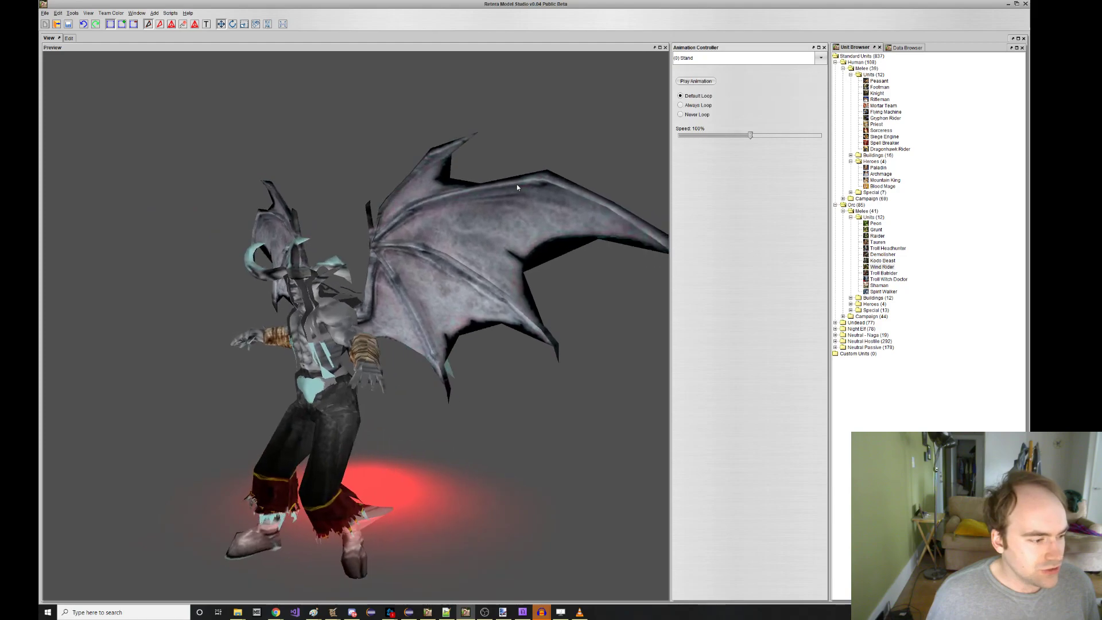
pyautogui.scroll(-3, 499, 199)
pyautogui.moveTo(483, 218); pyautogui.dragTo(453, 223, button='middle')
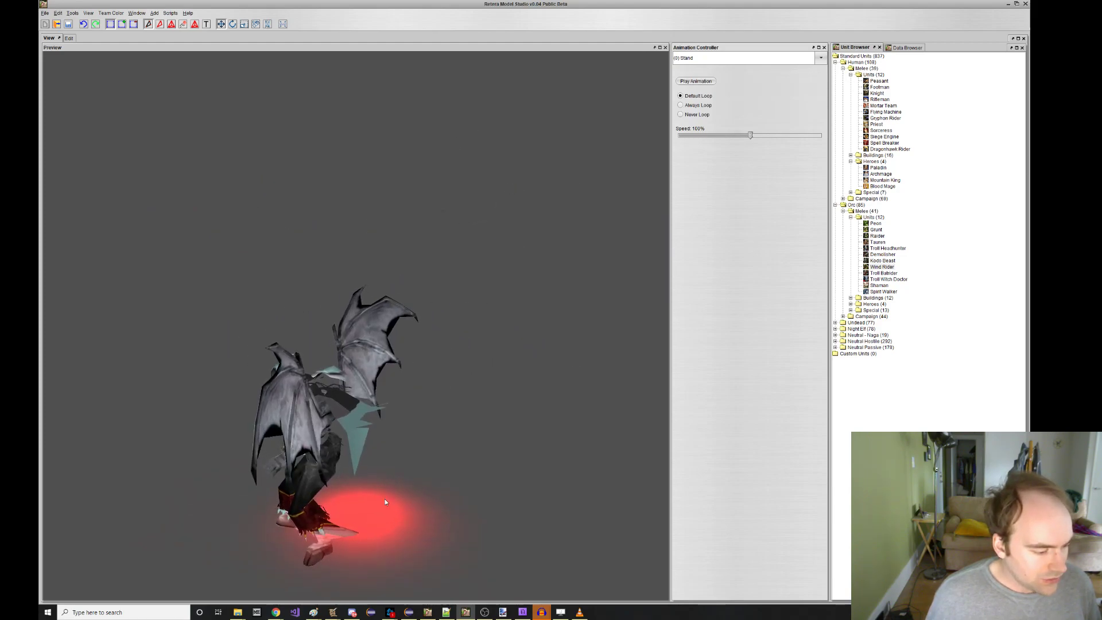
pyautogui.moveTo(352, 539); pyautogui.dragTo(406, 490, button='middle')
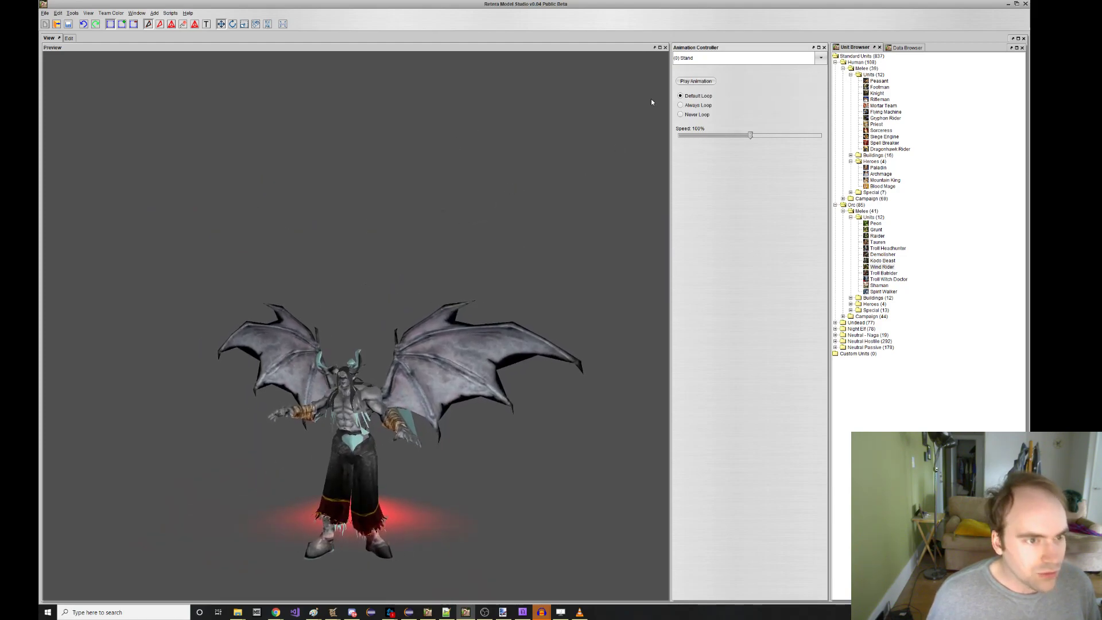
# Preview the Walk animation and examine how the wings, body and legs move from several angles.
pyautogui.click(689, 58)
pyautogui.click(692, 84)
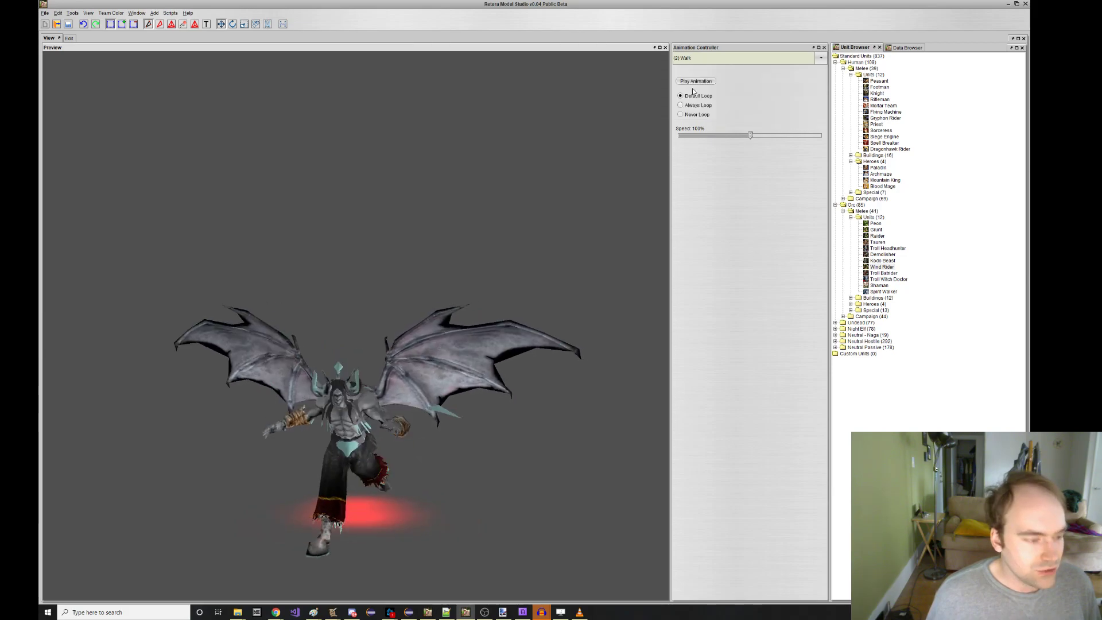
pyautogui.moveTo(419, 250)
pyautogui.mouseDown(button='middle')
pyautogui.moveTo(403, 257)
pyautogui.moveTo(417, 262)
pyautogui.mouseUp(button='middle')
pyautogui.moveTo(386, 380); pyautogui.dragTo(384, 370, button='middle')
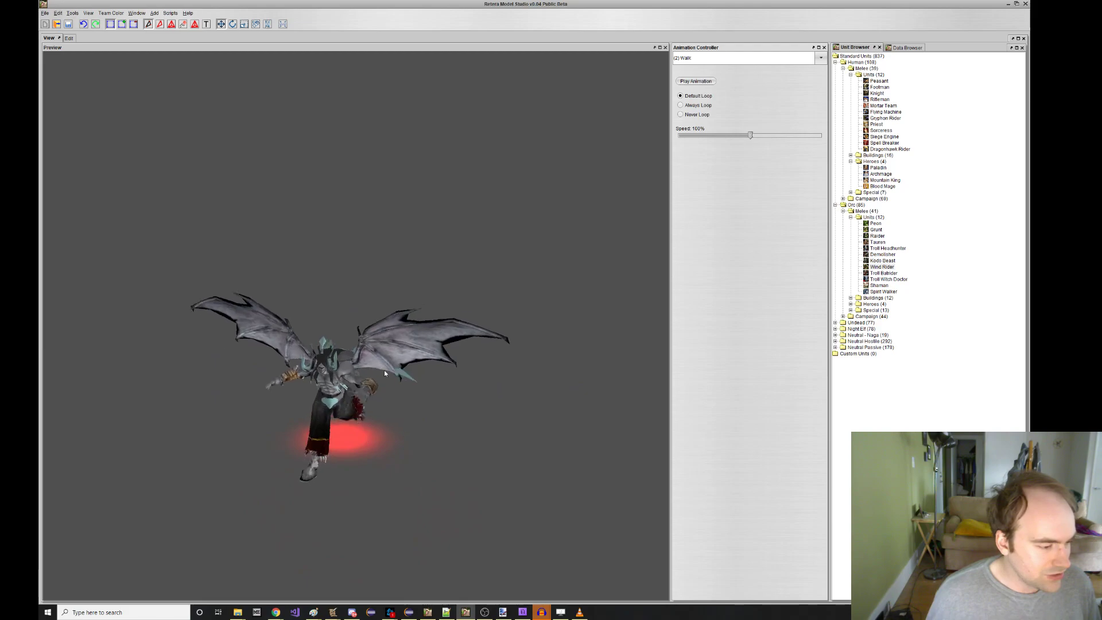
pyautogui.scroll(4, 383, 368)
pyautogui.scroll(-3, 405, 280)
pyautogui.moveTo(402, 265); pyautogui.dragTo(328, 288)
pyautogui.moveTo(329, 291)
pyautogui.mouseDown(button='middle')
pyautogui.moveTo(317, 286)
pyautogui.moveTo(367, 277)
pyautogui.moveTo(345, 277)
pyautogui.mouseUp(button='middle')
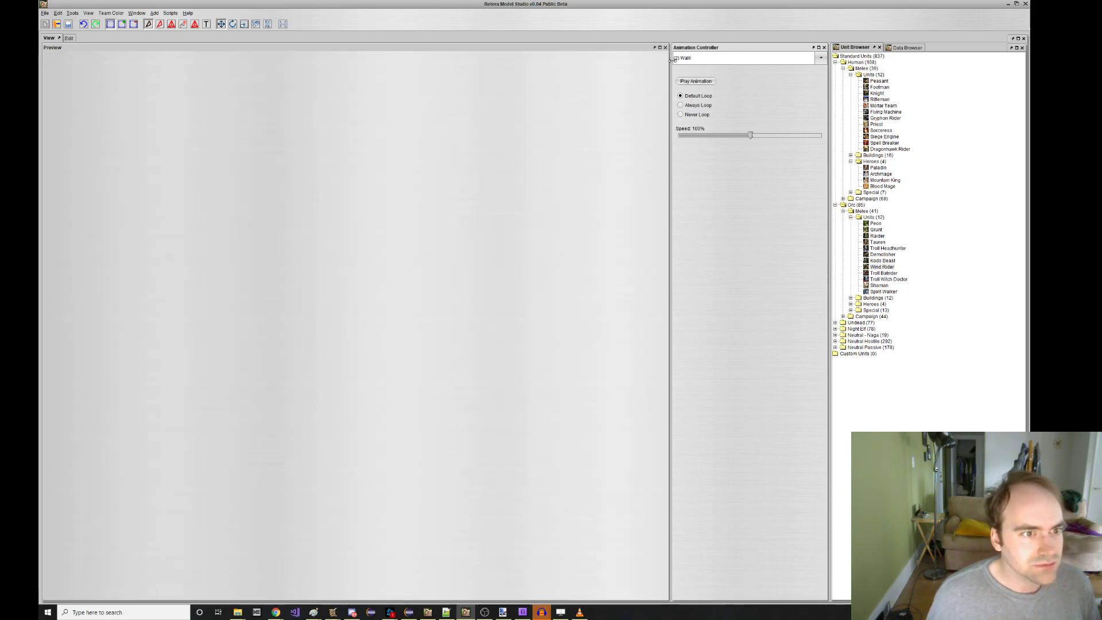
# Return the preview to the unanimated pose and hide all of the model's nodes in the editing viewports.
pyautogui.click(692, 58)
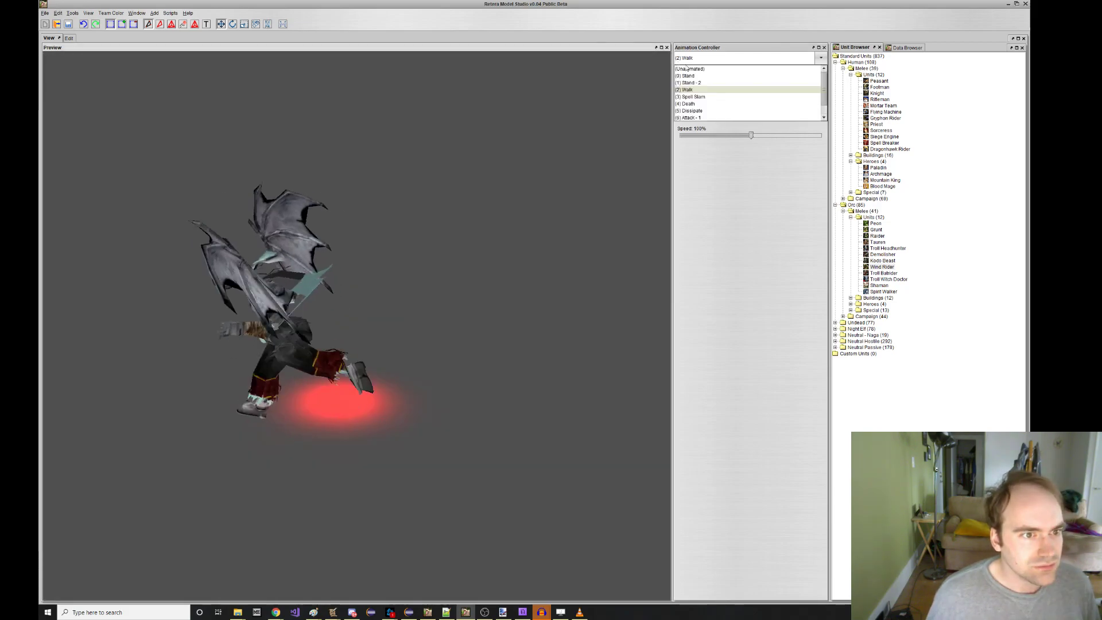
pyautogui.click(691, 69)
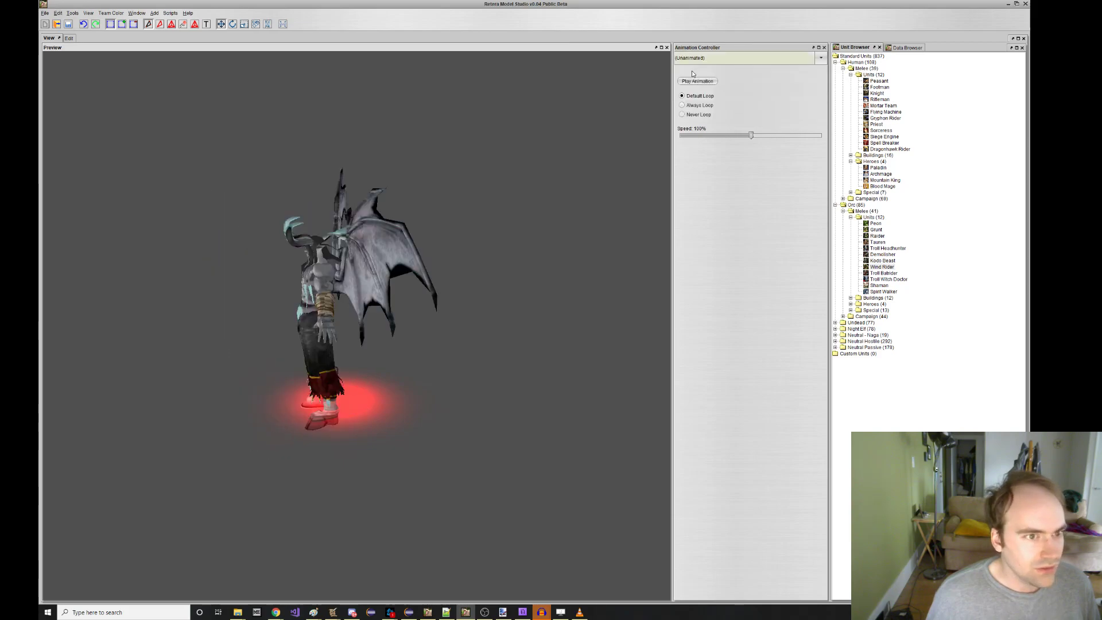
pyautogui.click(68, 39)
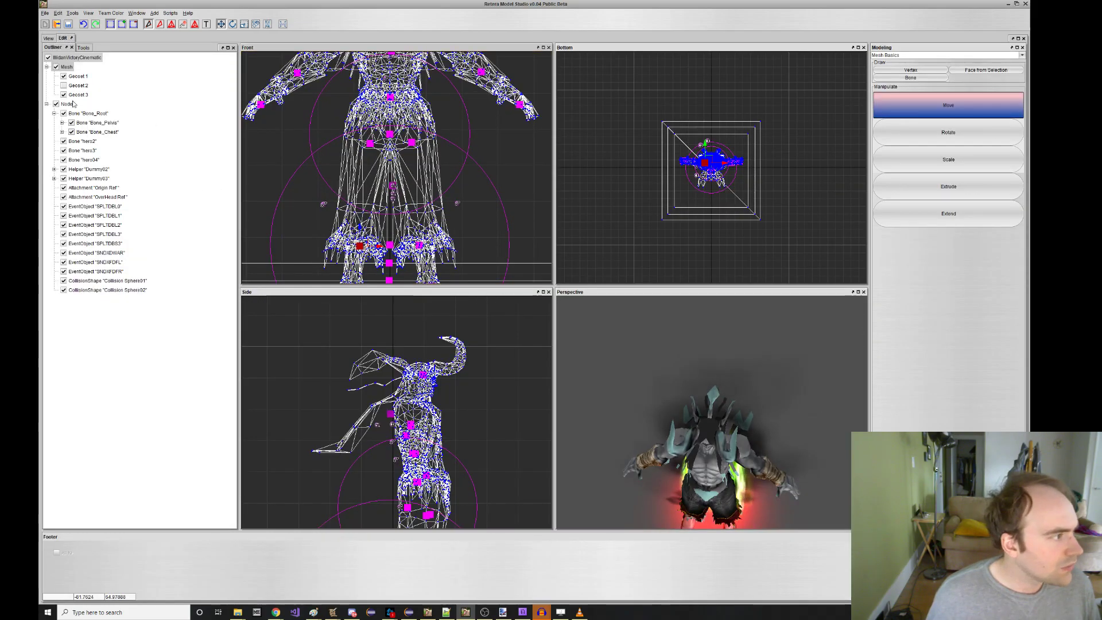
pyautogui.click(47, 104)
pyautogui.click(55, 104)
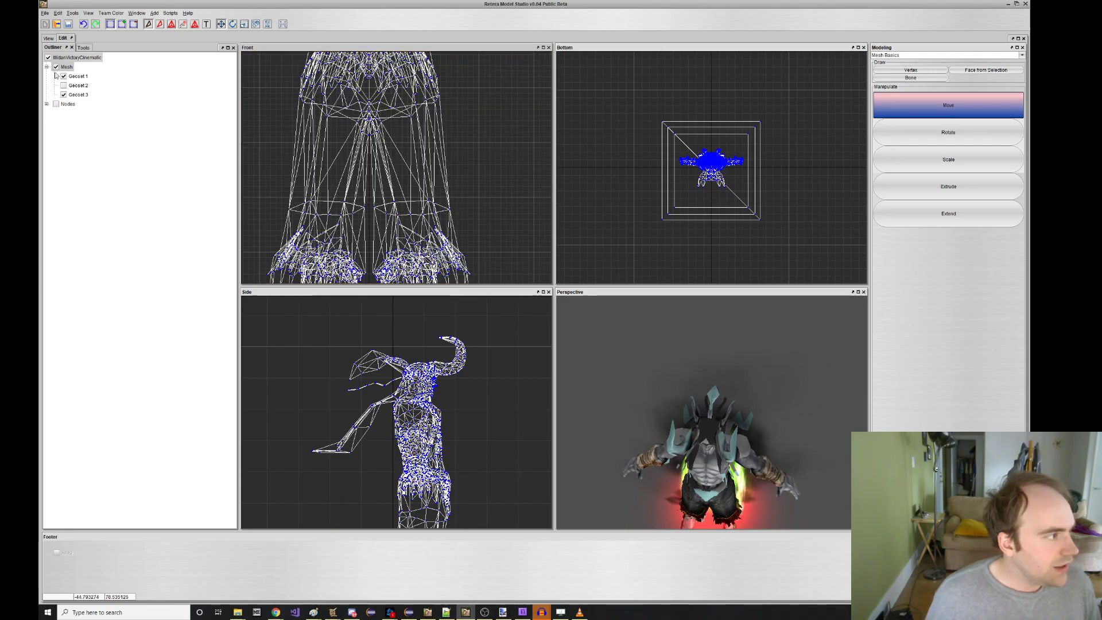
# Preview the Spell Slam animation on the Illidan model, replaying it to inspect the wings and effects from several angles.
pyautogui.click(48, 39)
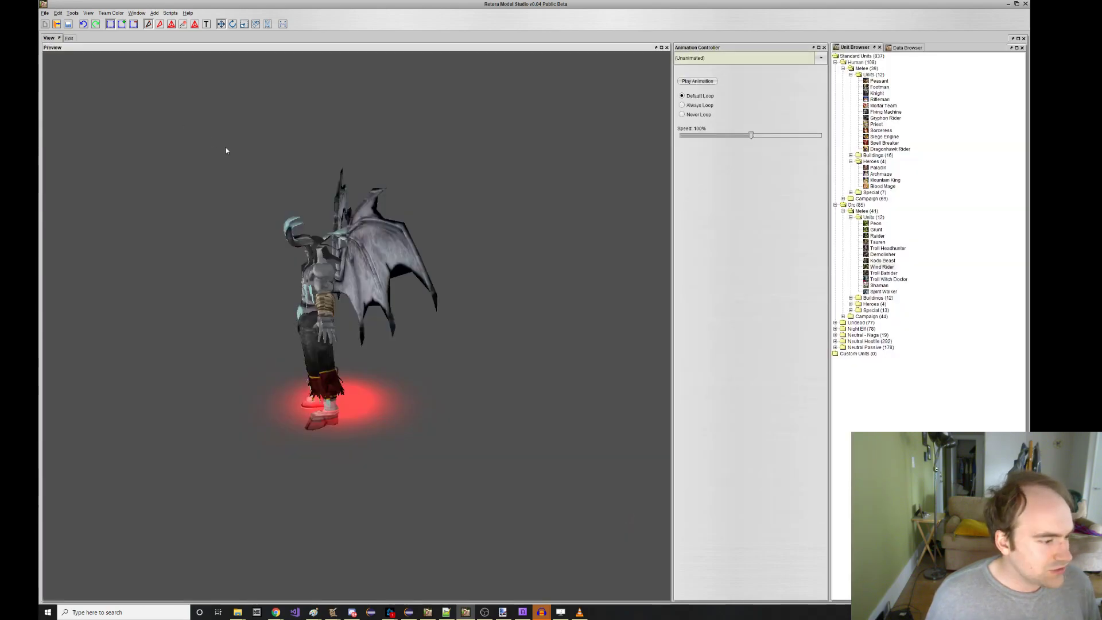
pyautogui.click(692, 60)
pyautogui.click(697, 98)
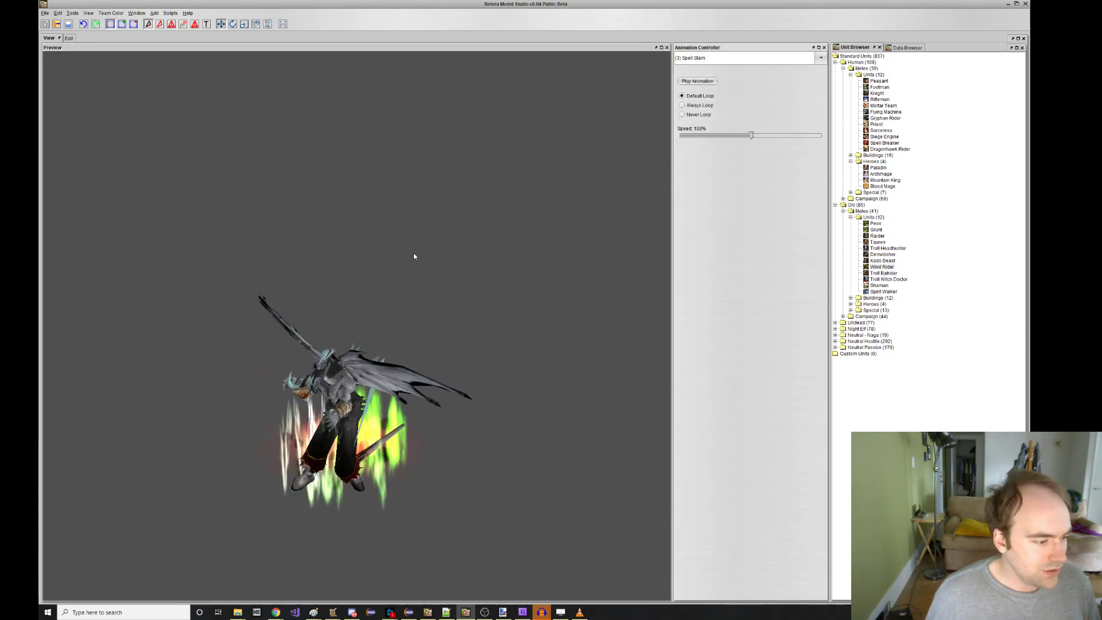
pyautogui.click(695, 82)
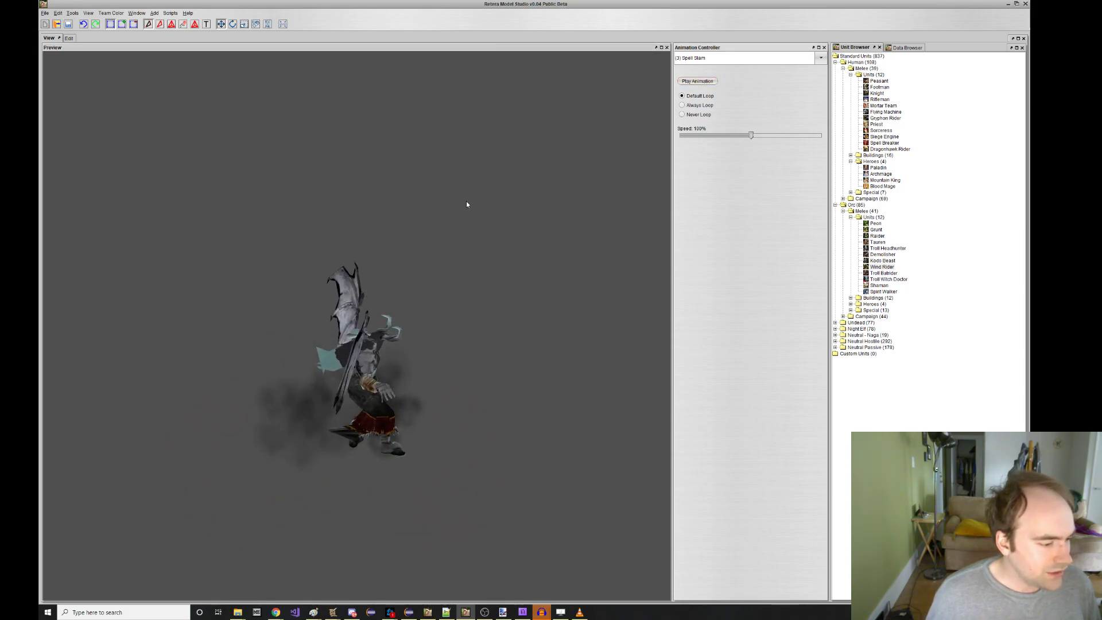
pyautogui.click(692, 81)
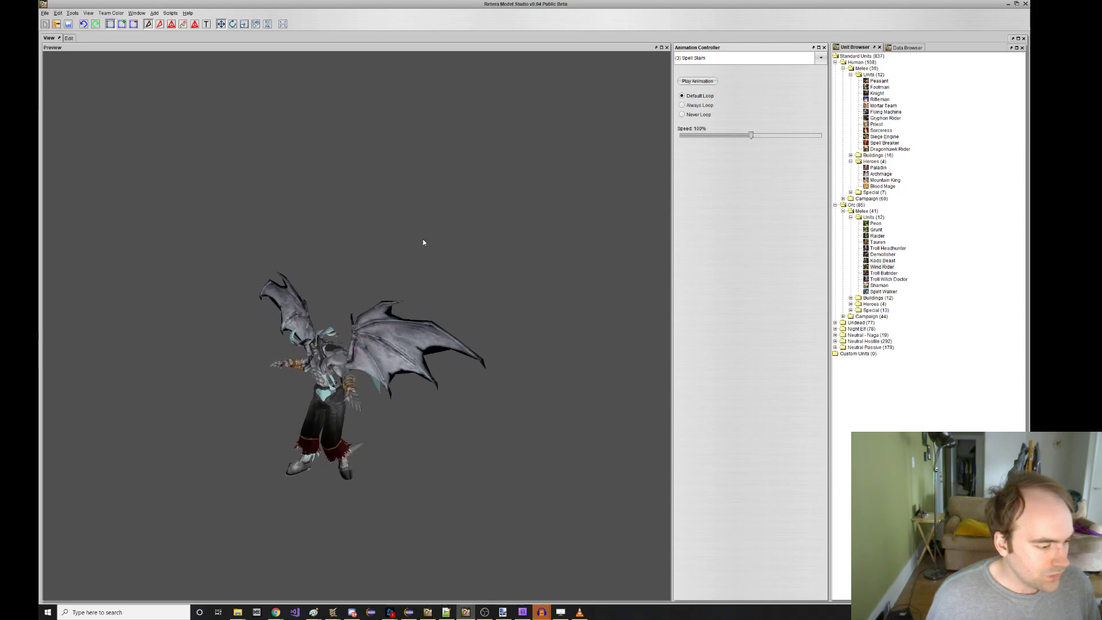
# Examine the full model in the editing viewports and look through its list of nodes.
pyautogui.click(69, 38)
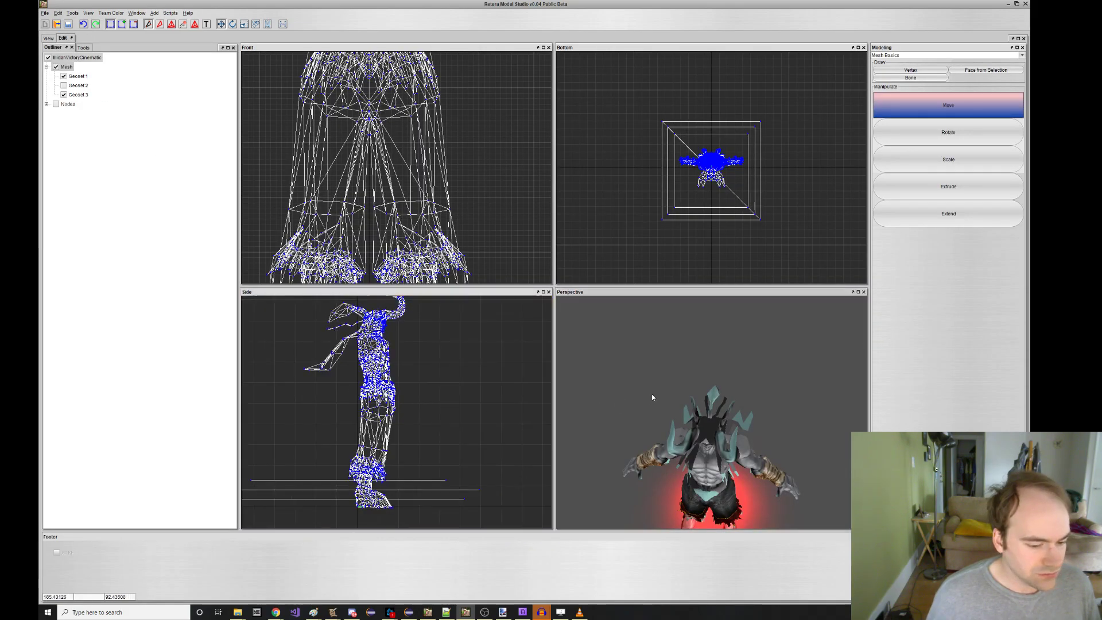
pyautogui.click(55, 104)
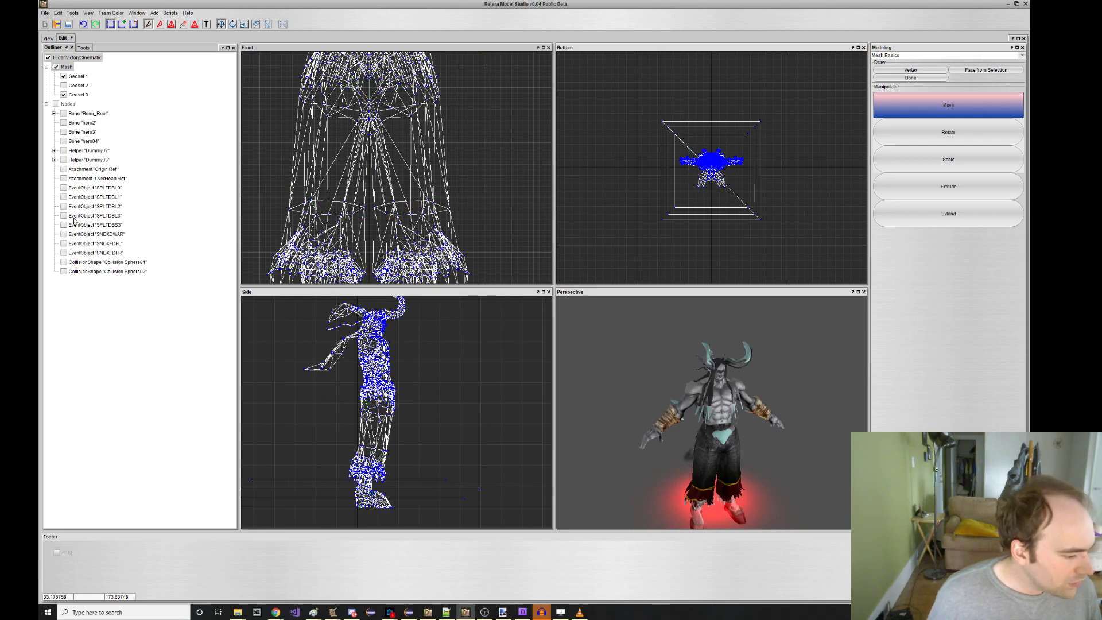
pyautogui.click(47, 39)
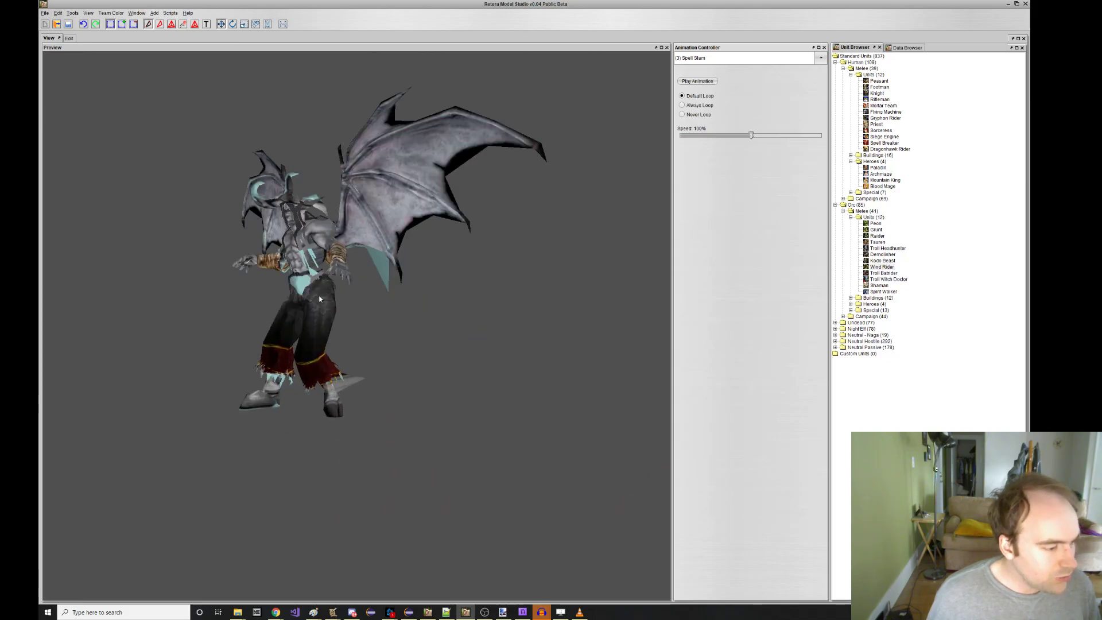
# Replay the Spell Slam animation and preview Walk again, inspecting the wings and body from different angles.
pyautogui.click(697, 82)
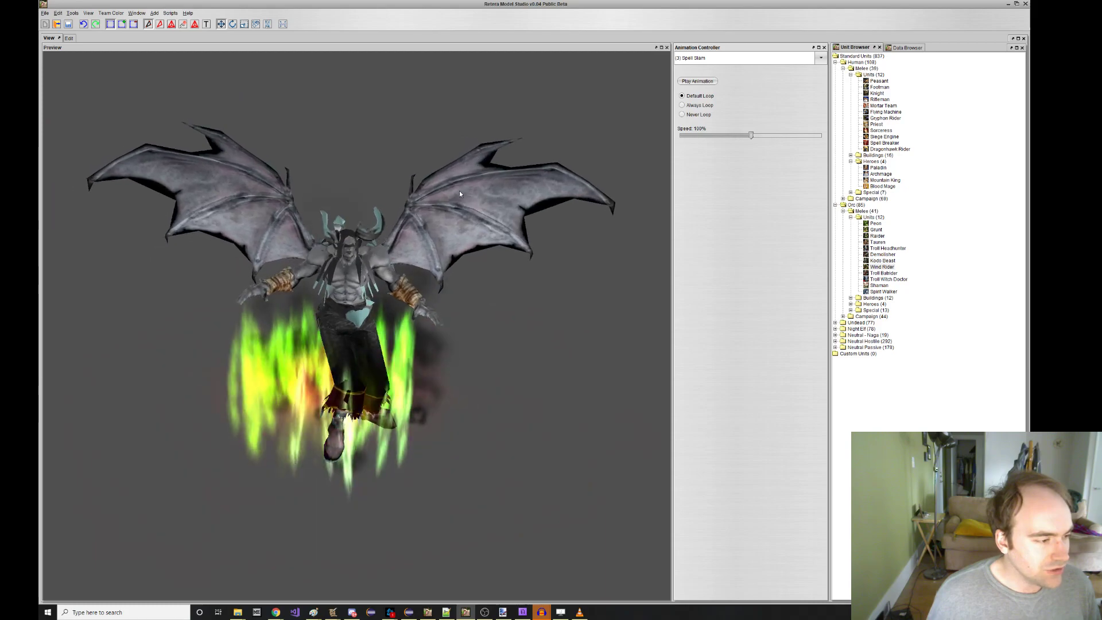
pyautogui.click(698, 58)
pyautogui.click(699, 89)
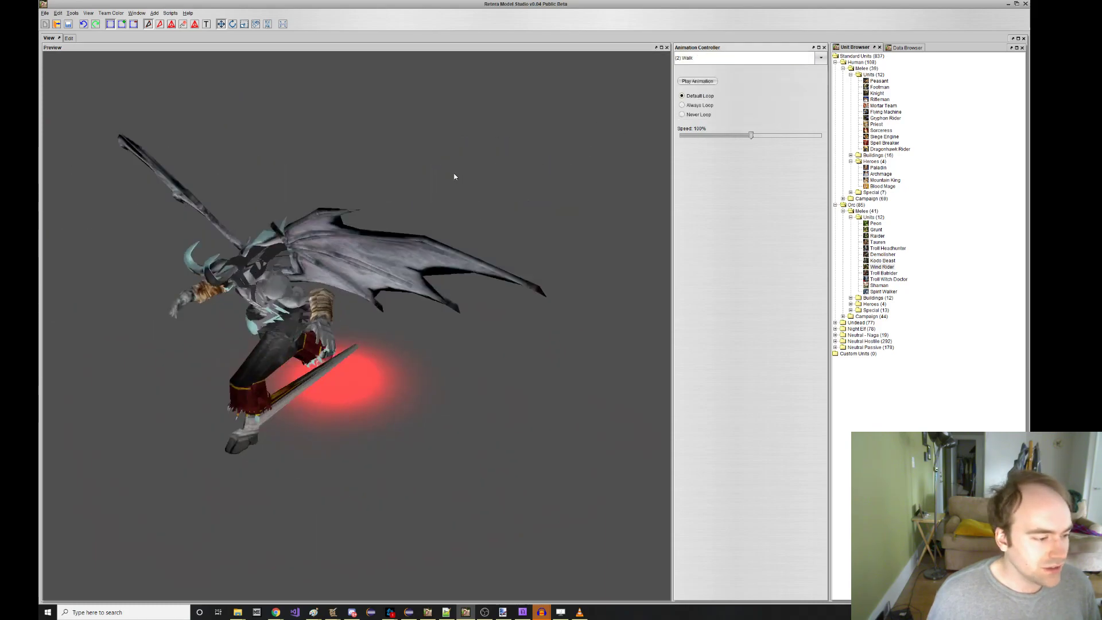
pyautogui.moveTo(447, 171); pyautogui.dragTo(480, 170)
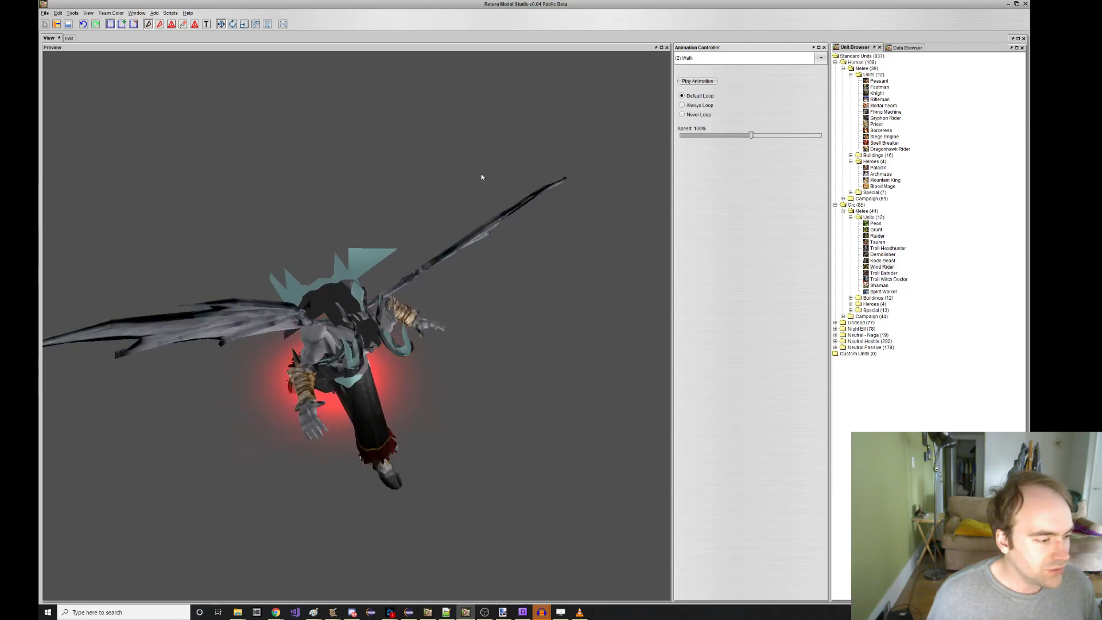